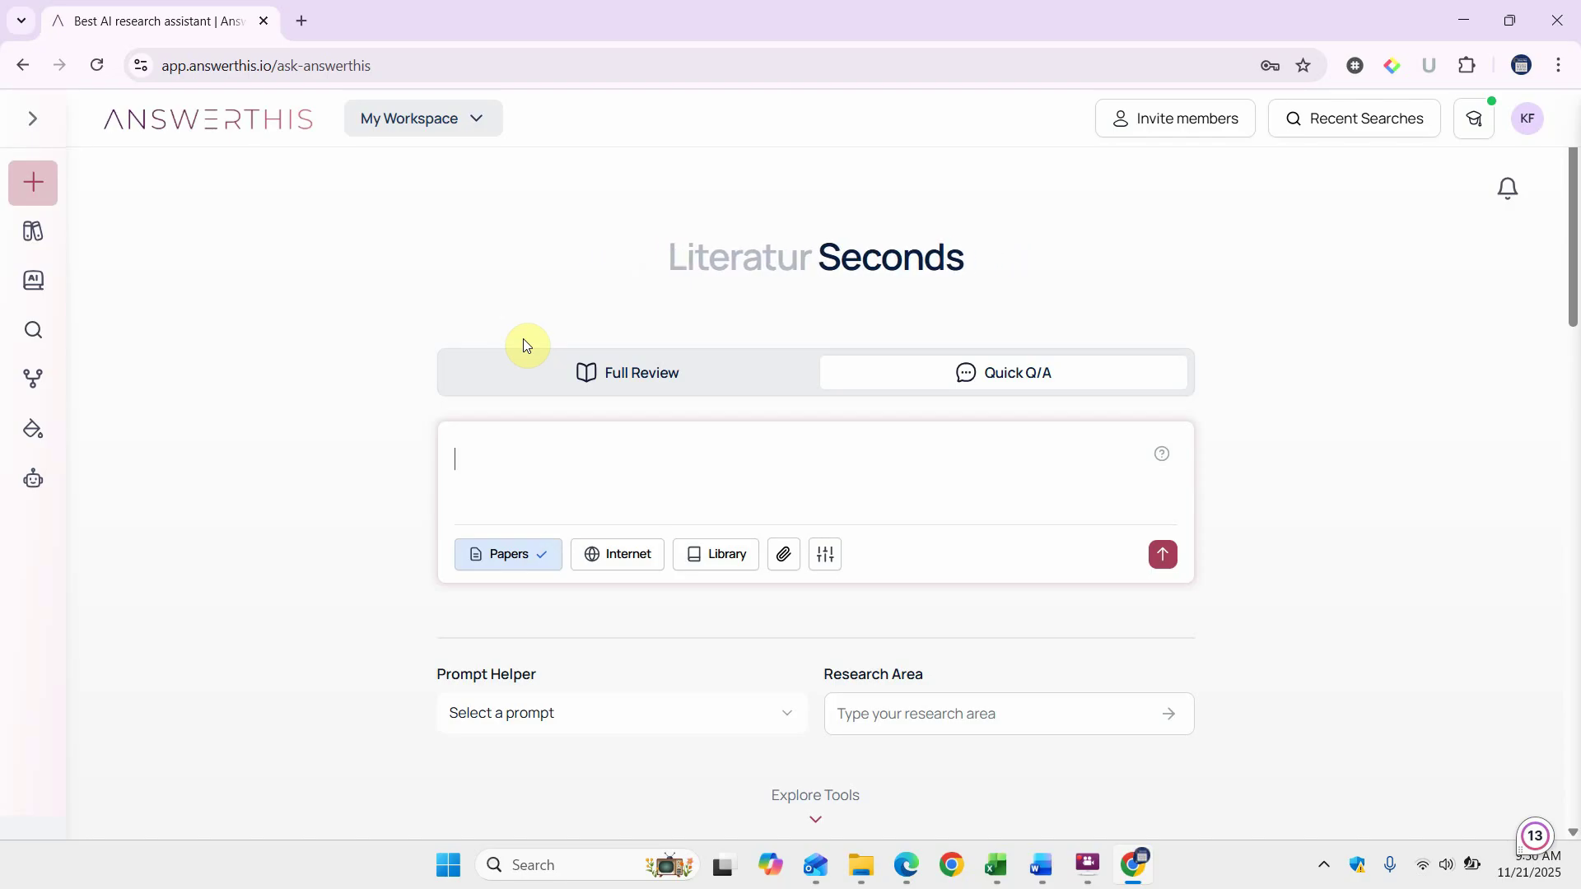
Enter 'How does Servant Leadership impact Organizational Performance?', correcting 'Organizaitonal' and adding the missing 'does'
type("Ho")
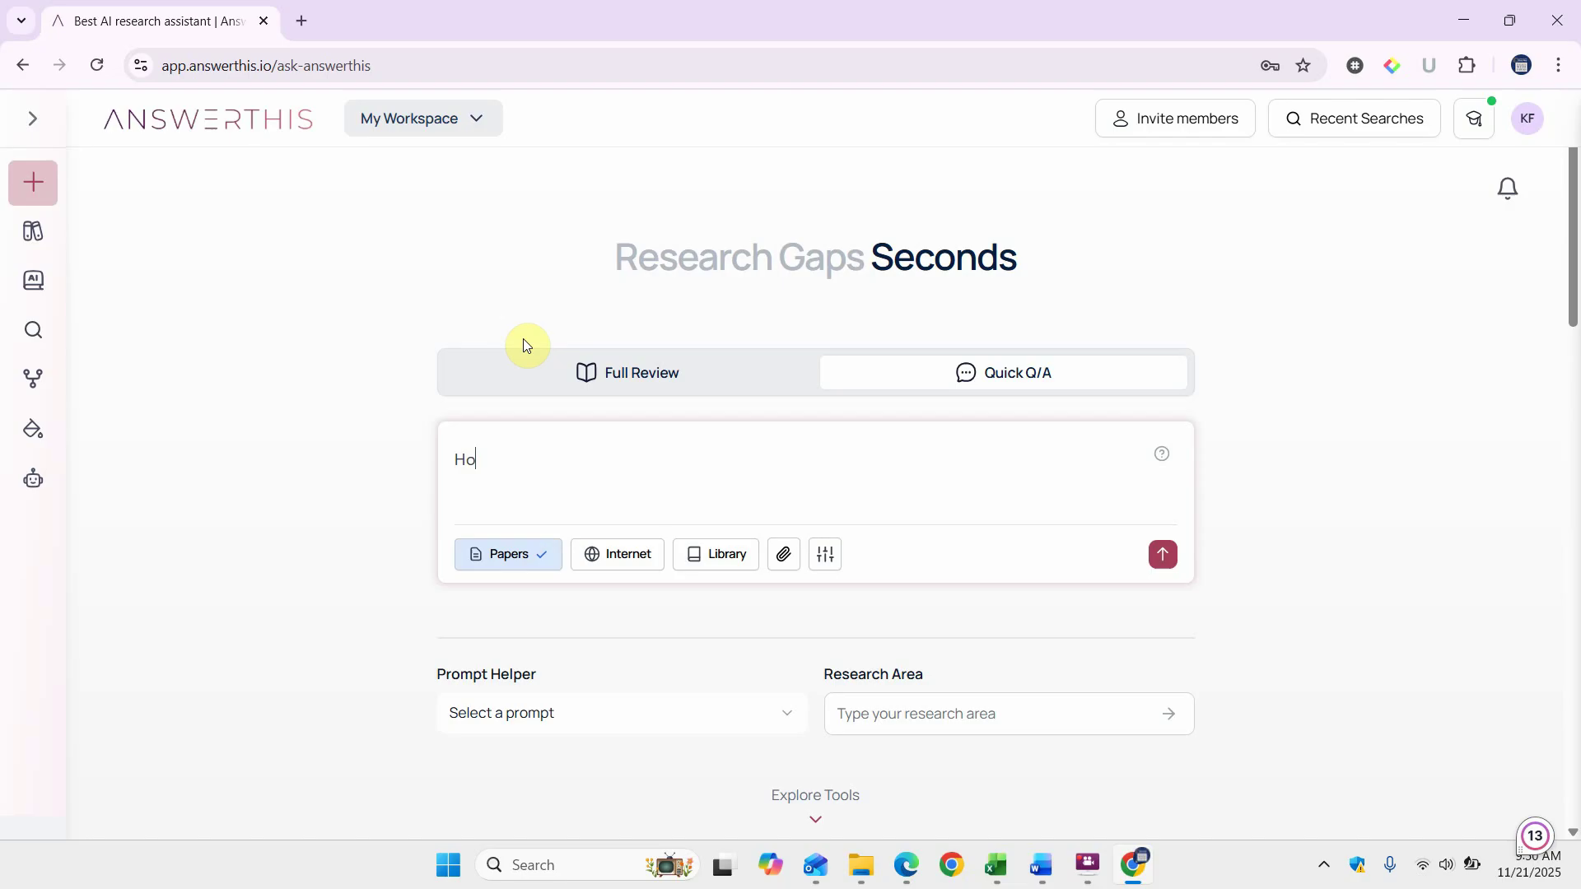
type("w Servant ")
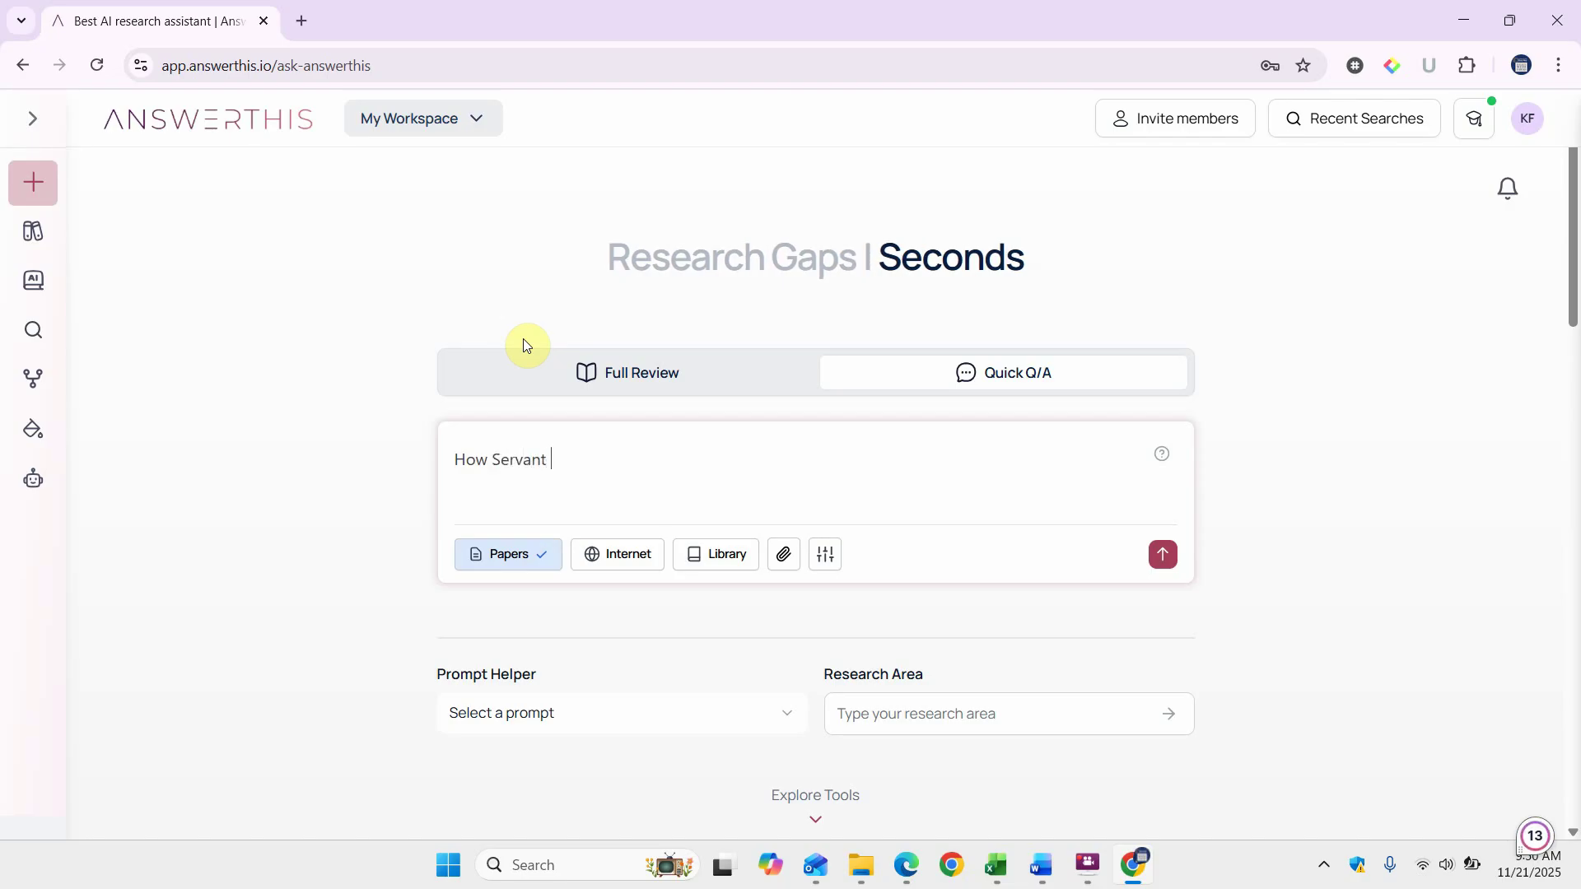
type("Leadership ")
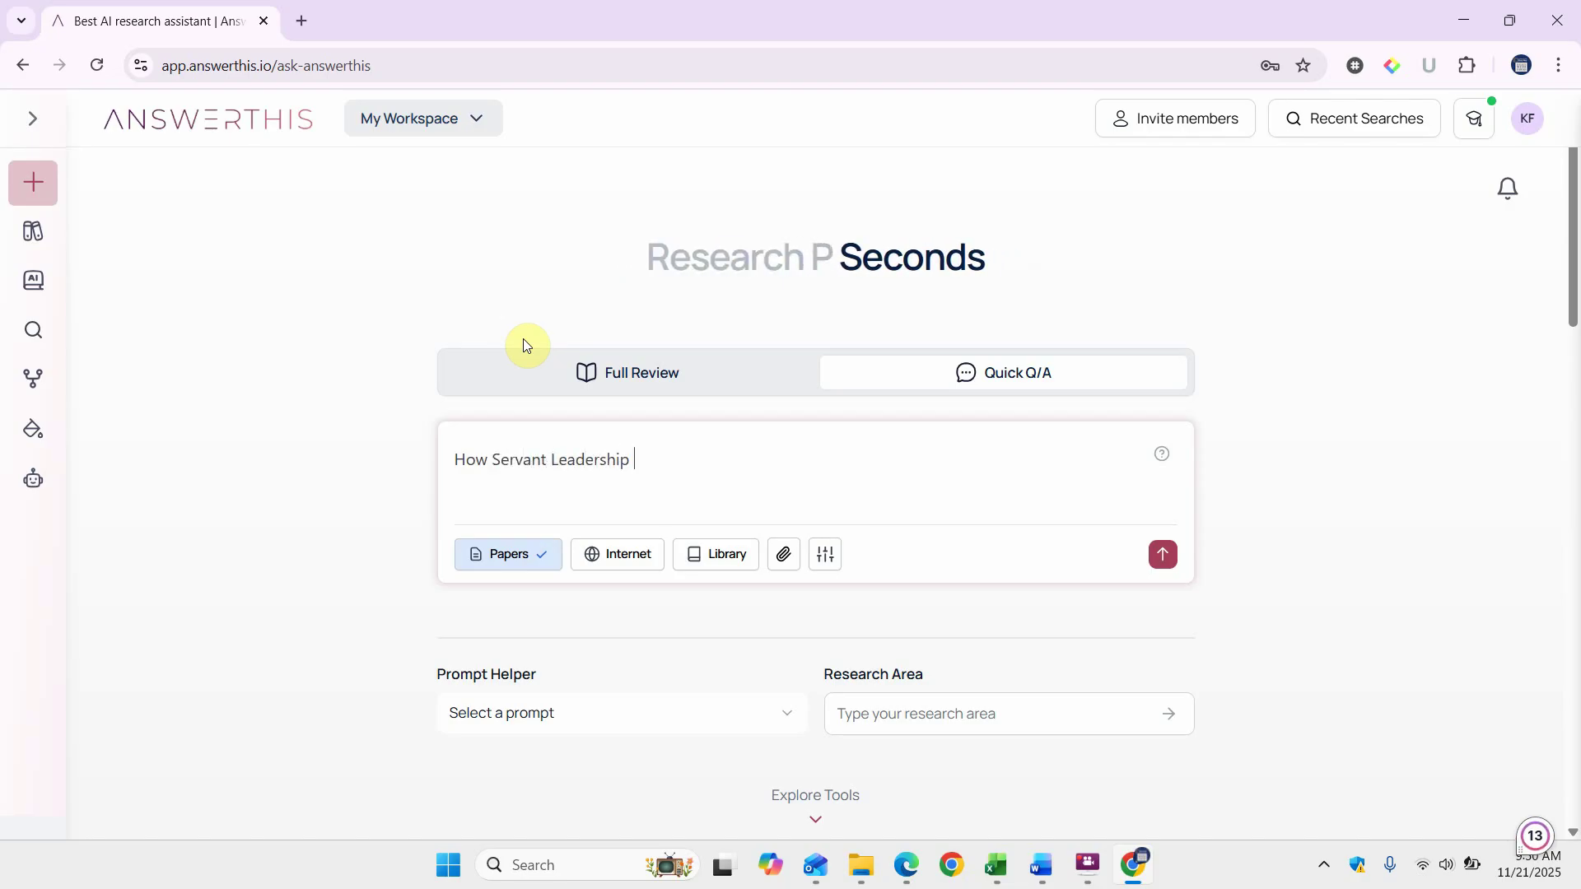
type("impact Orga")
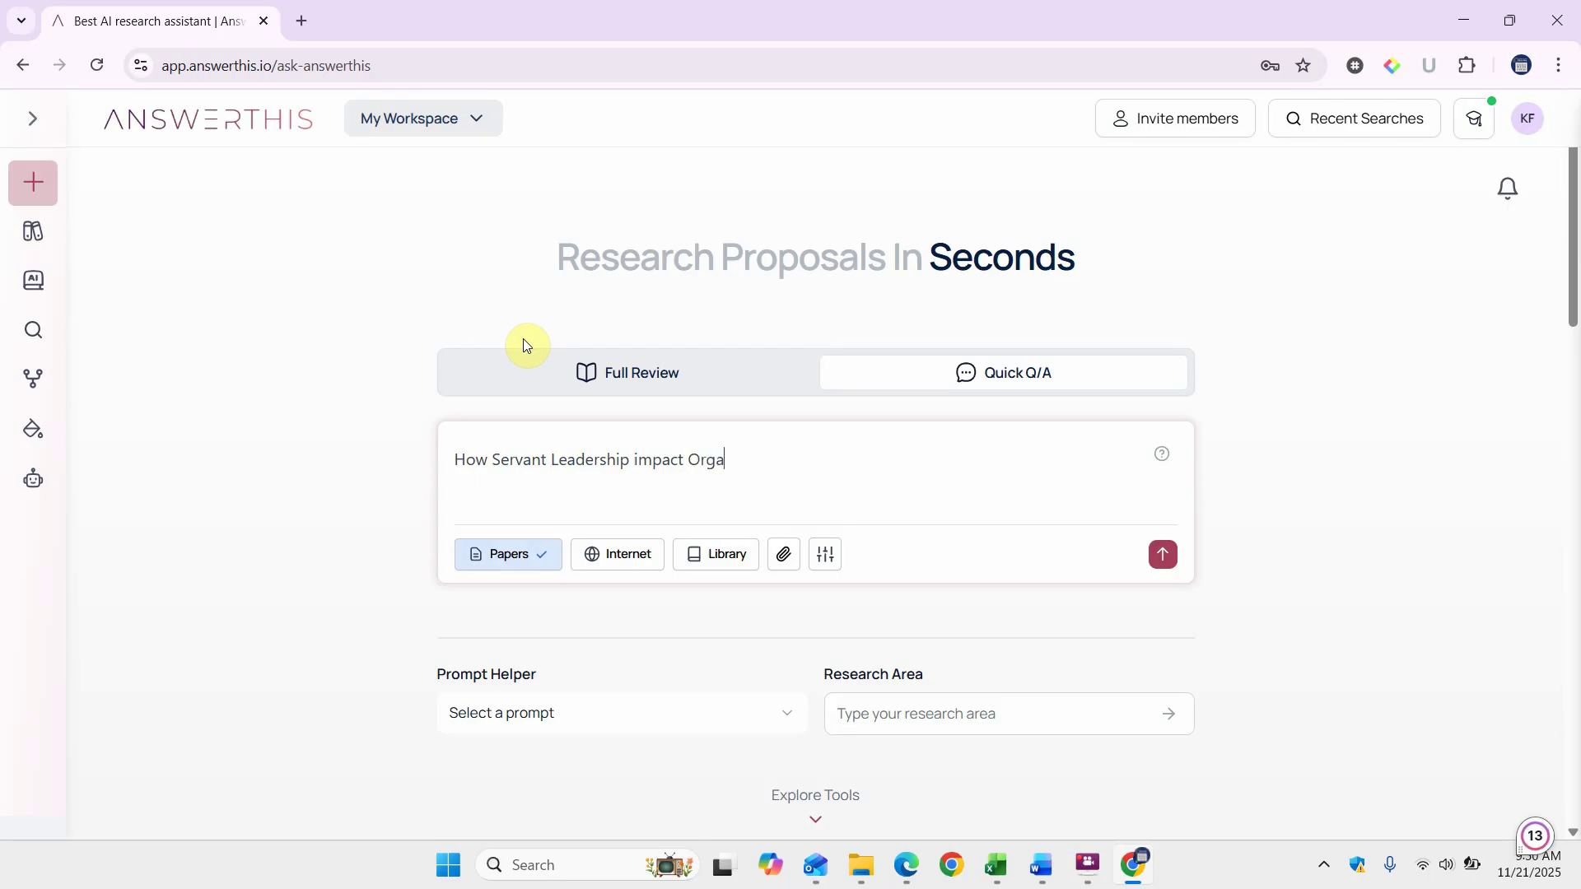
type("nizaitonal Performa")
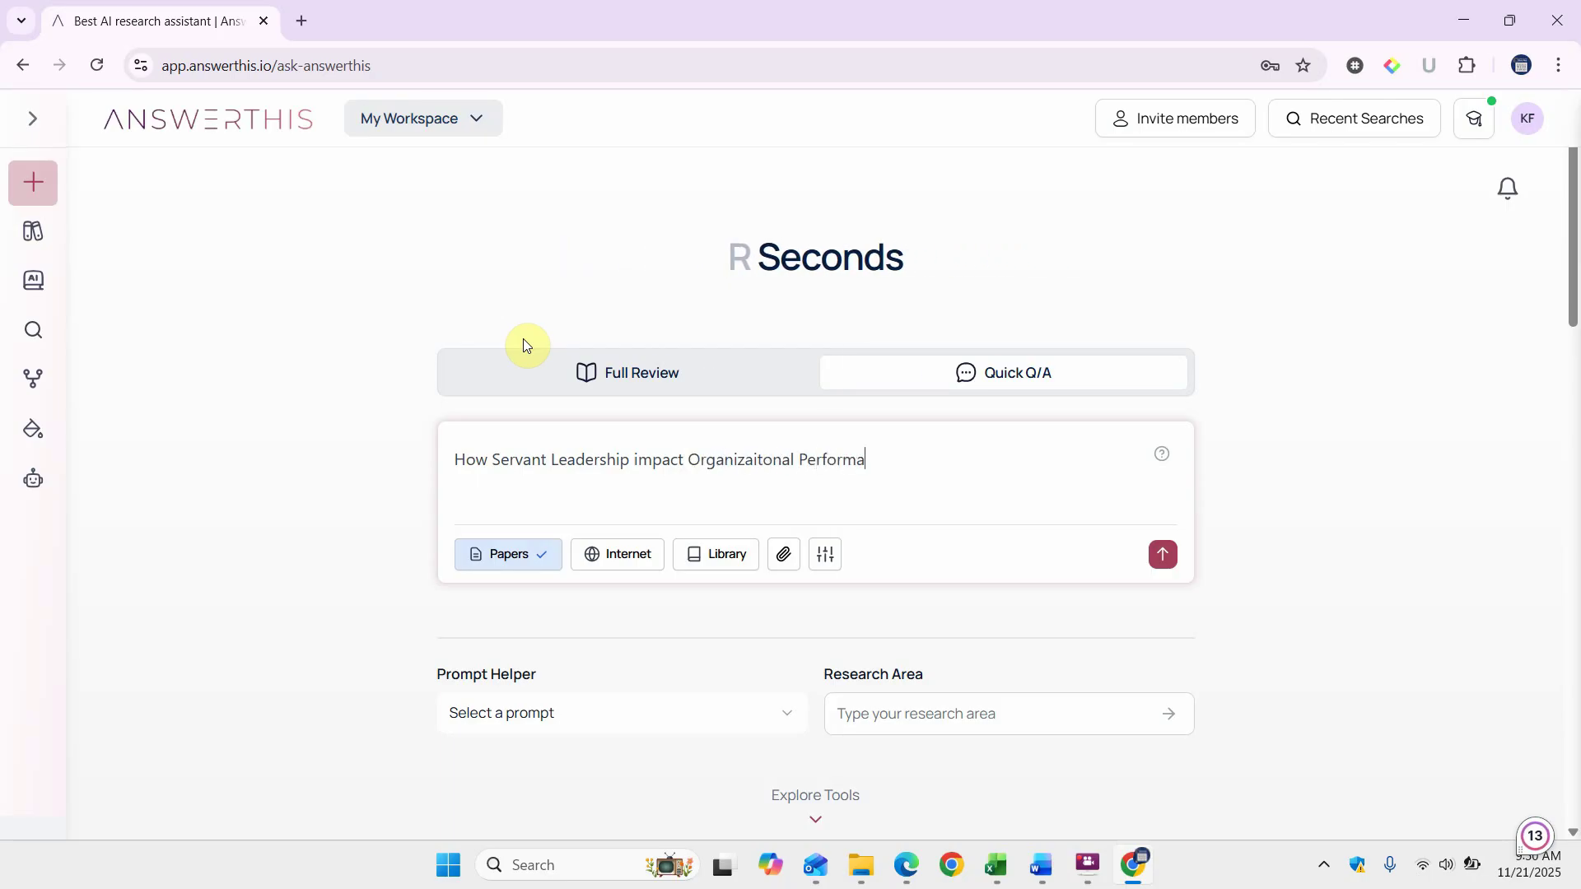
type("nce?")
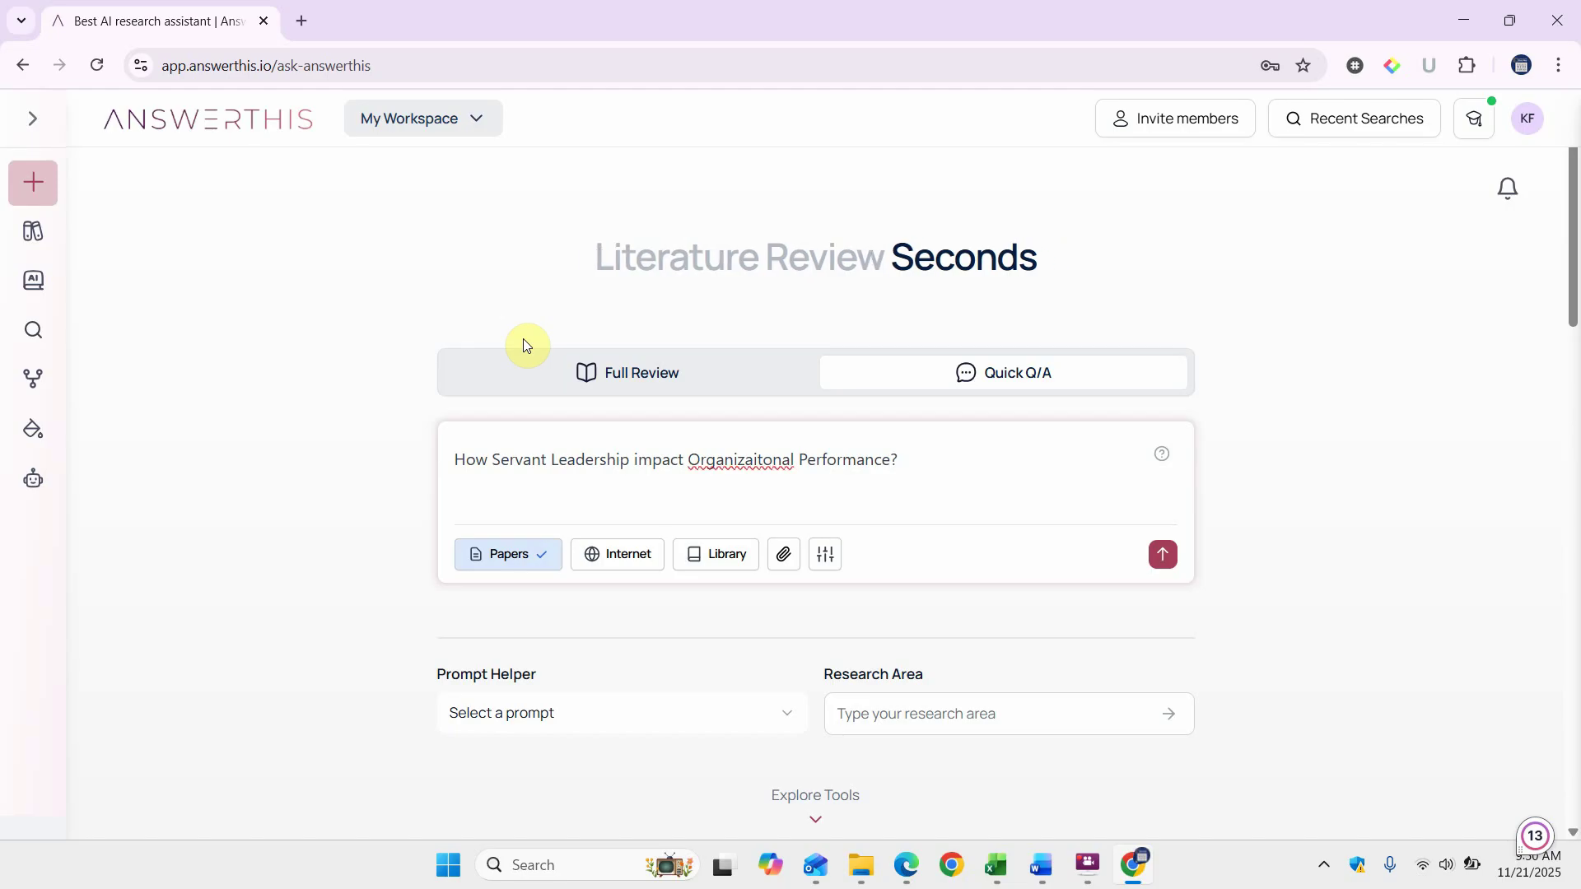
right_click(741, 466)
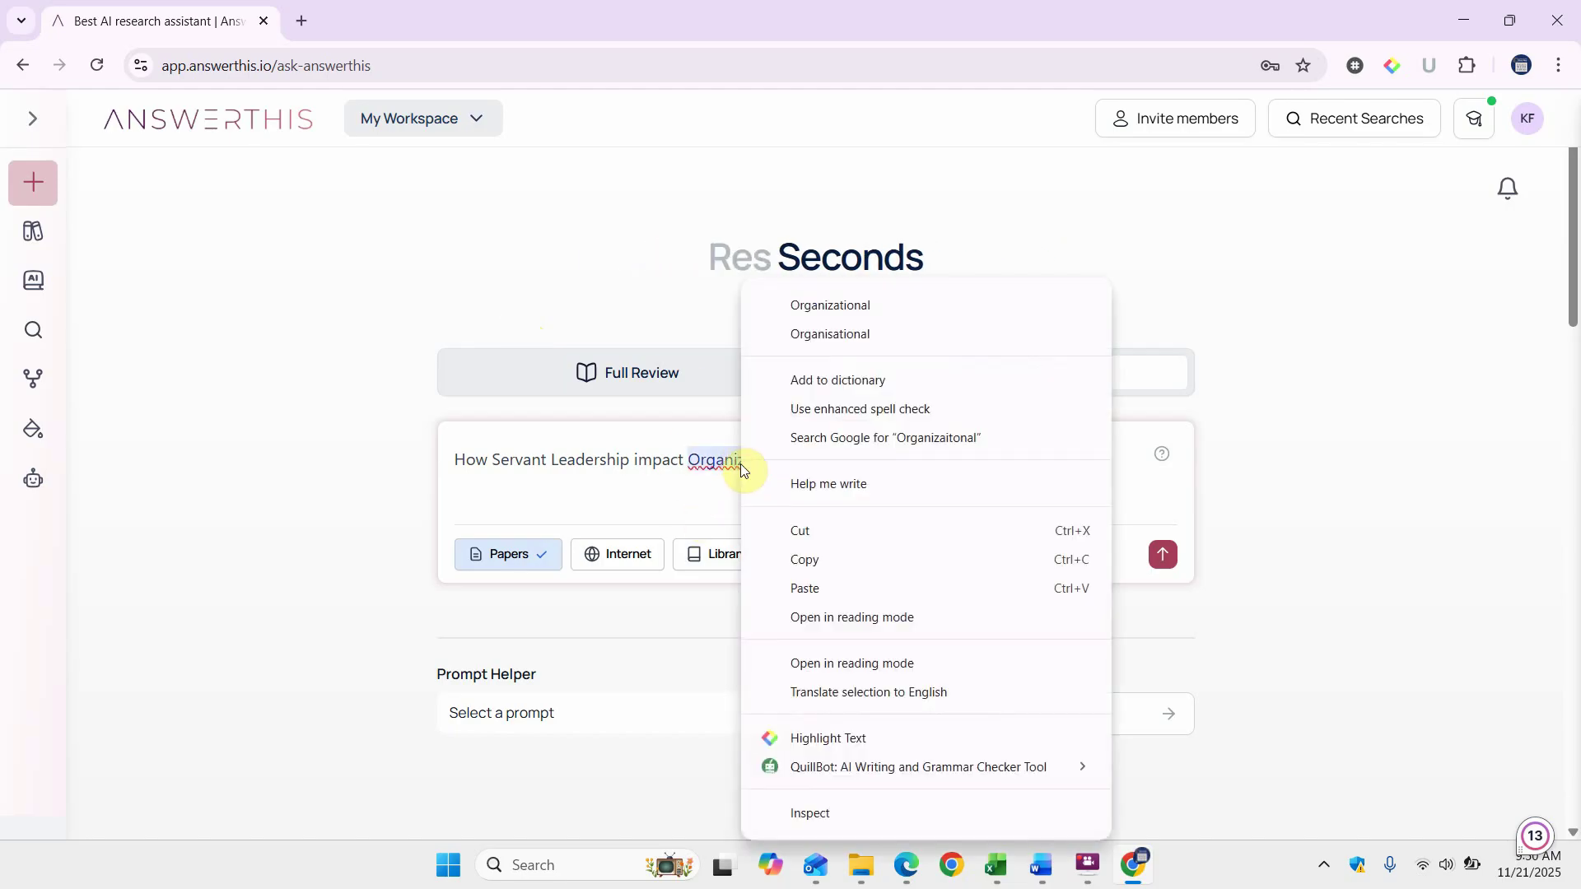
left_click(879, 305)
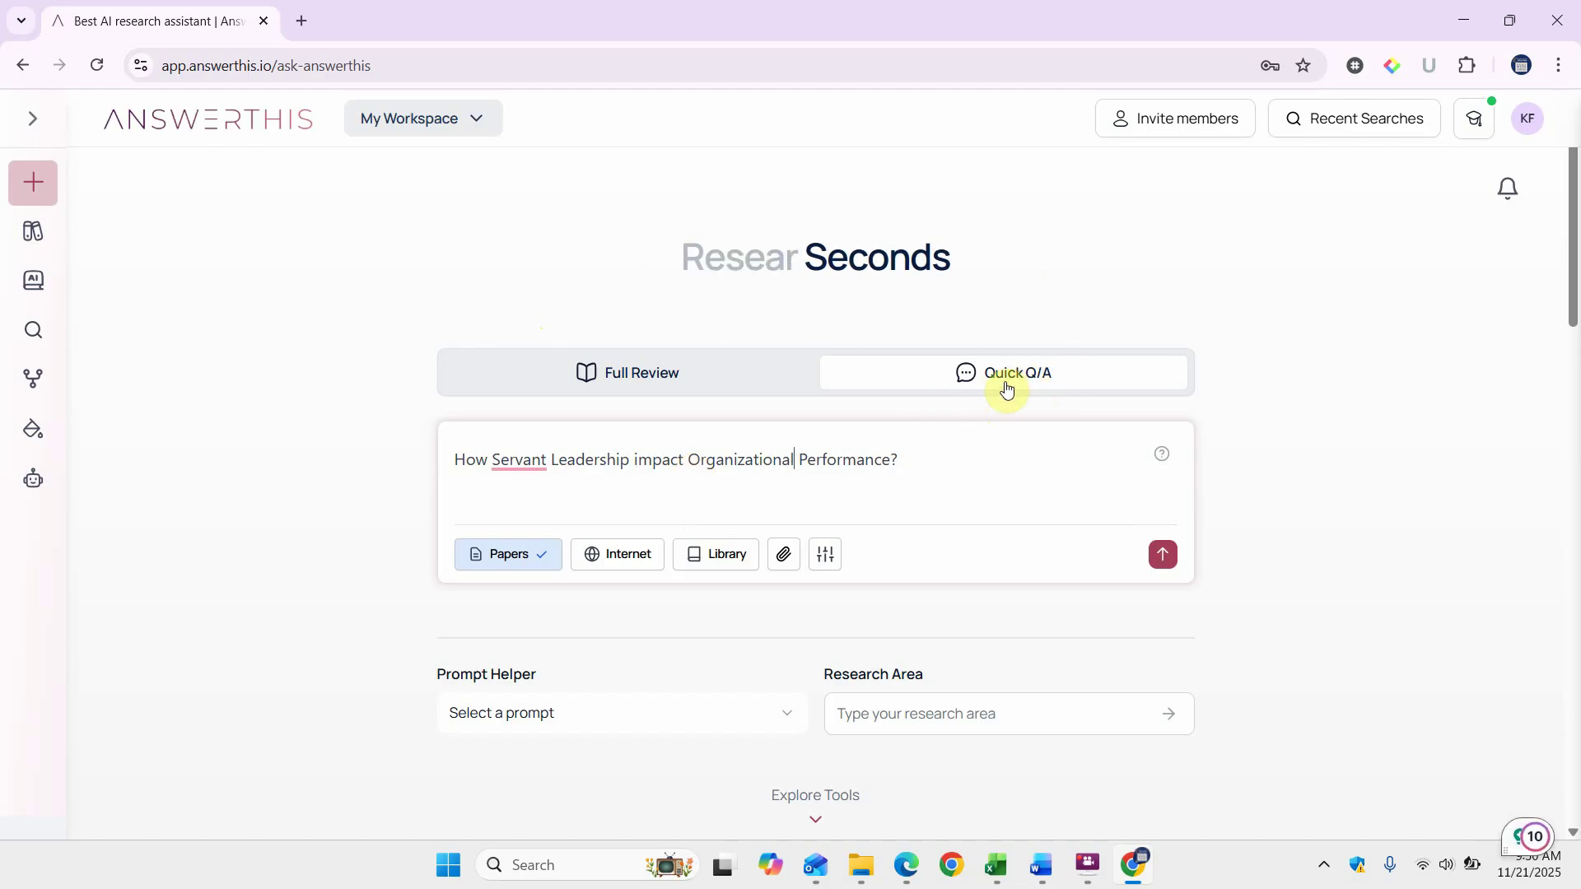
left_click(511, 468)
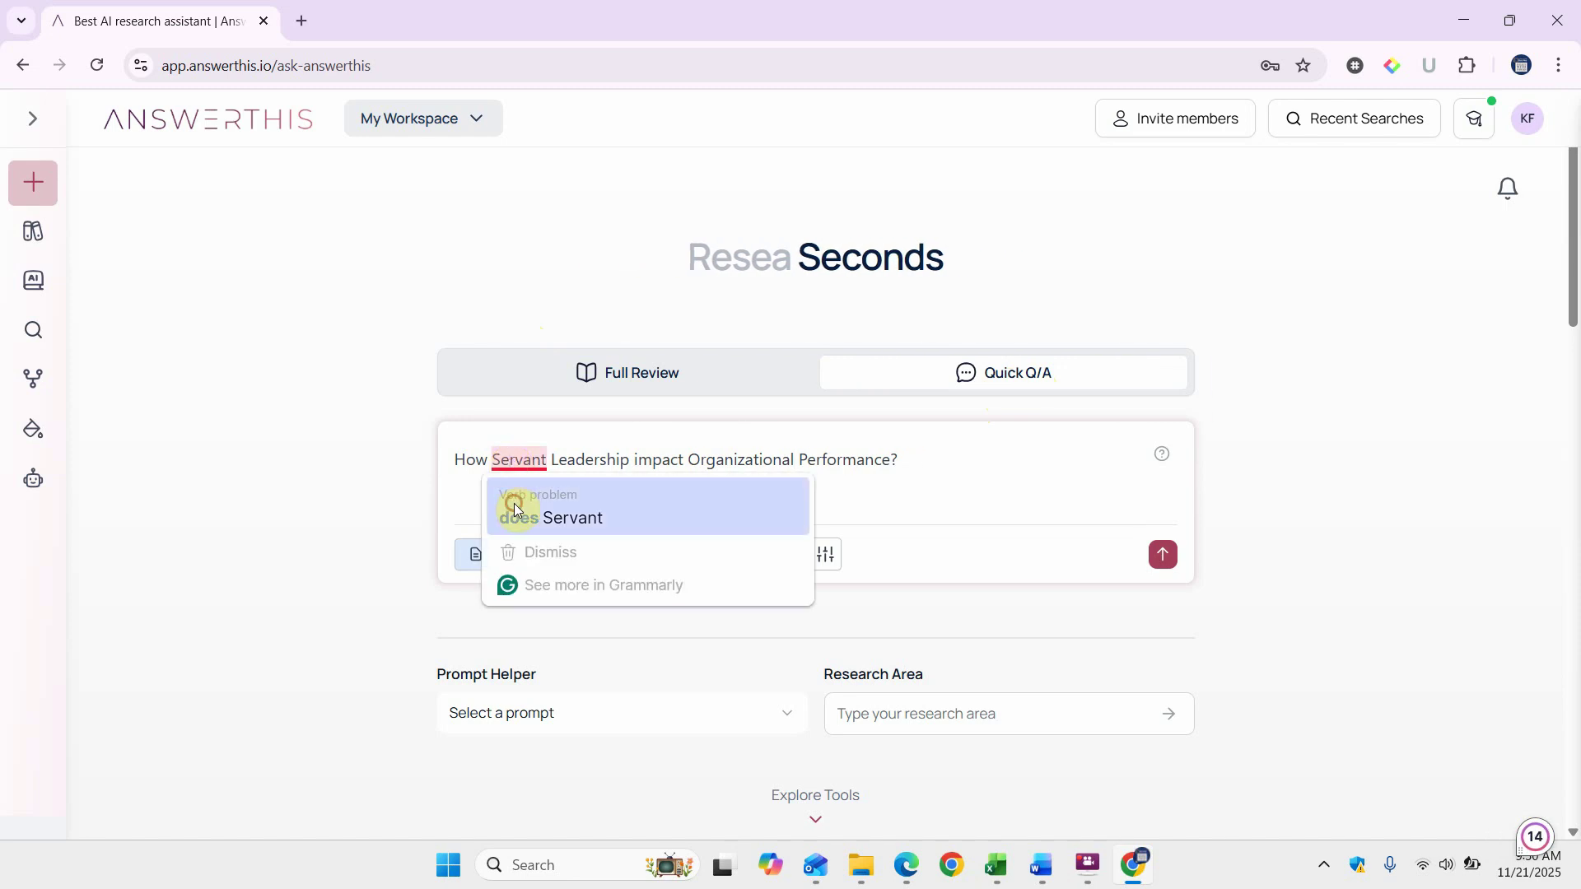
left_click(517, 503)
key("ctrl+Left")
type("does")
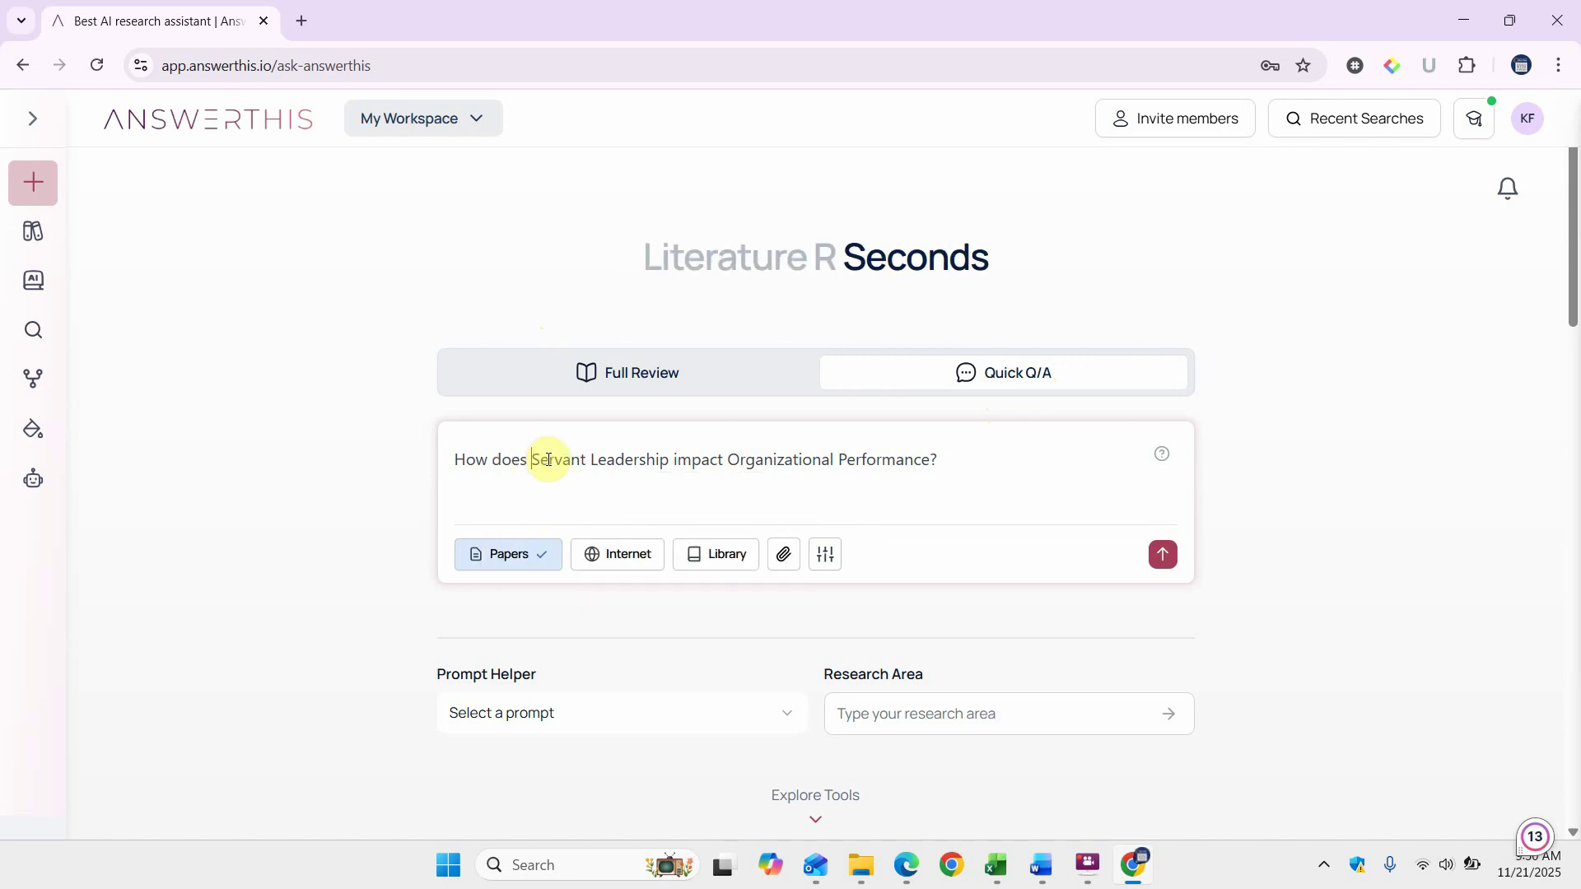
Open the paper filters and include Review Articles in the search
left_click(818, 563)
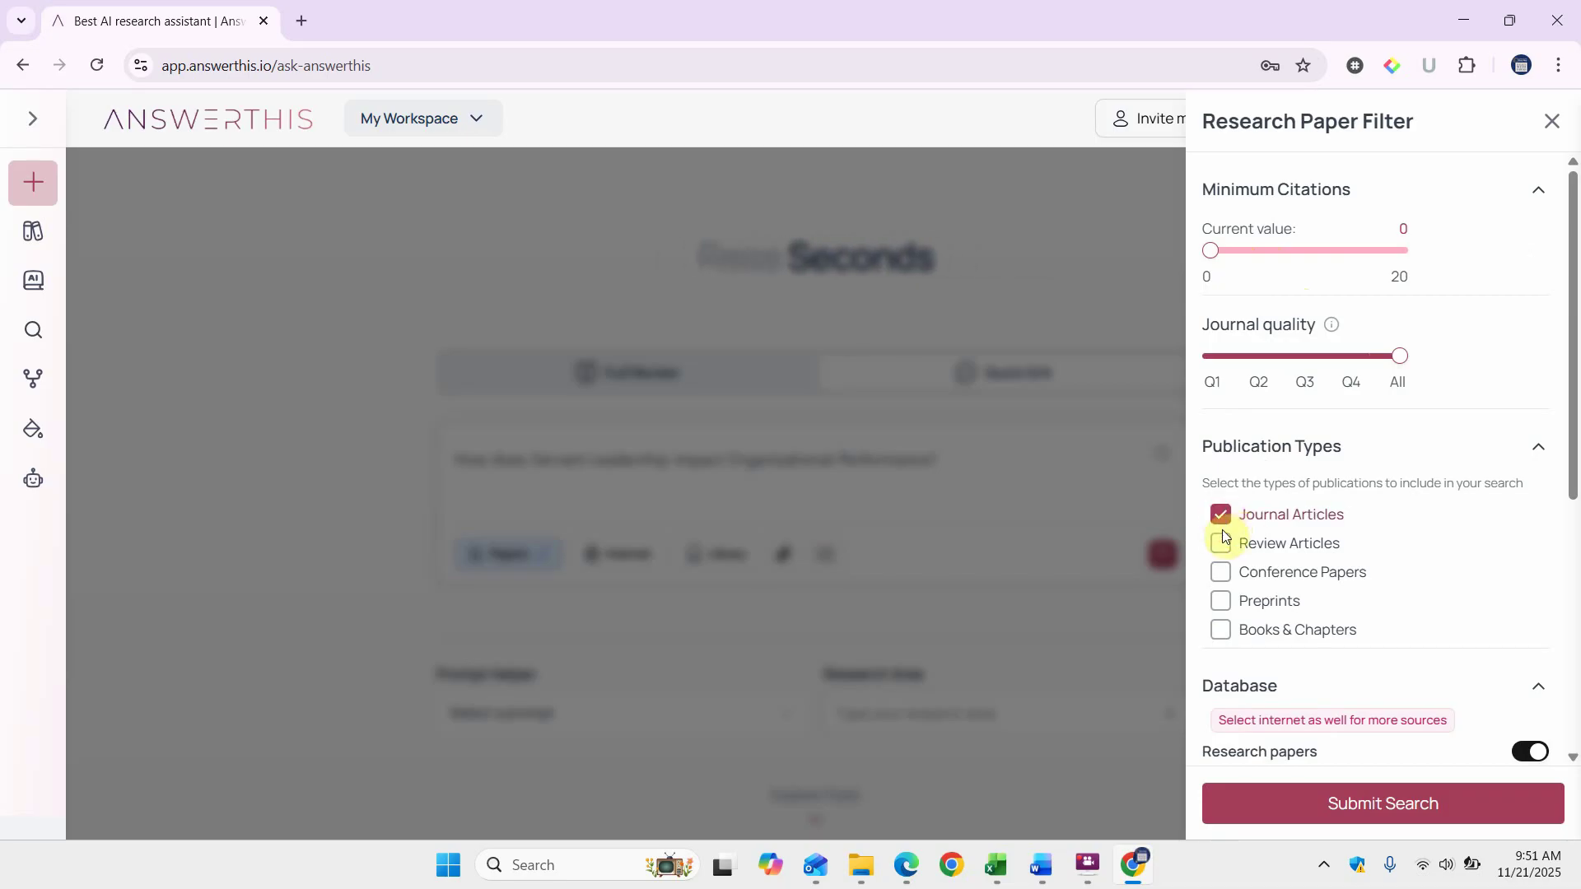
left_click(1222, 553)
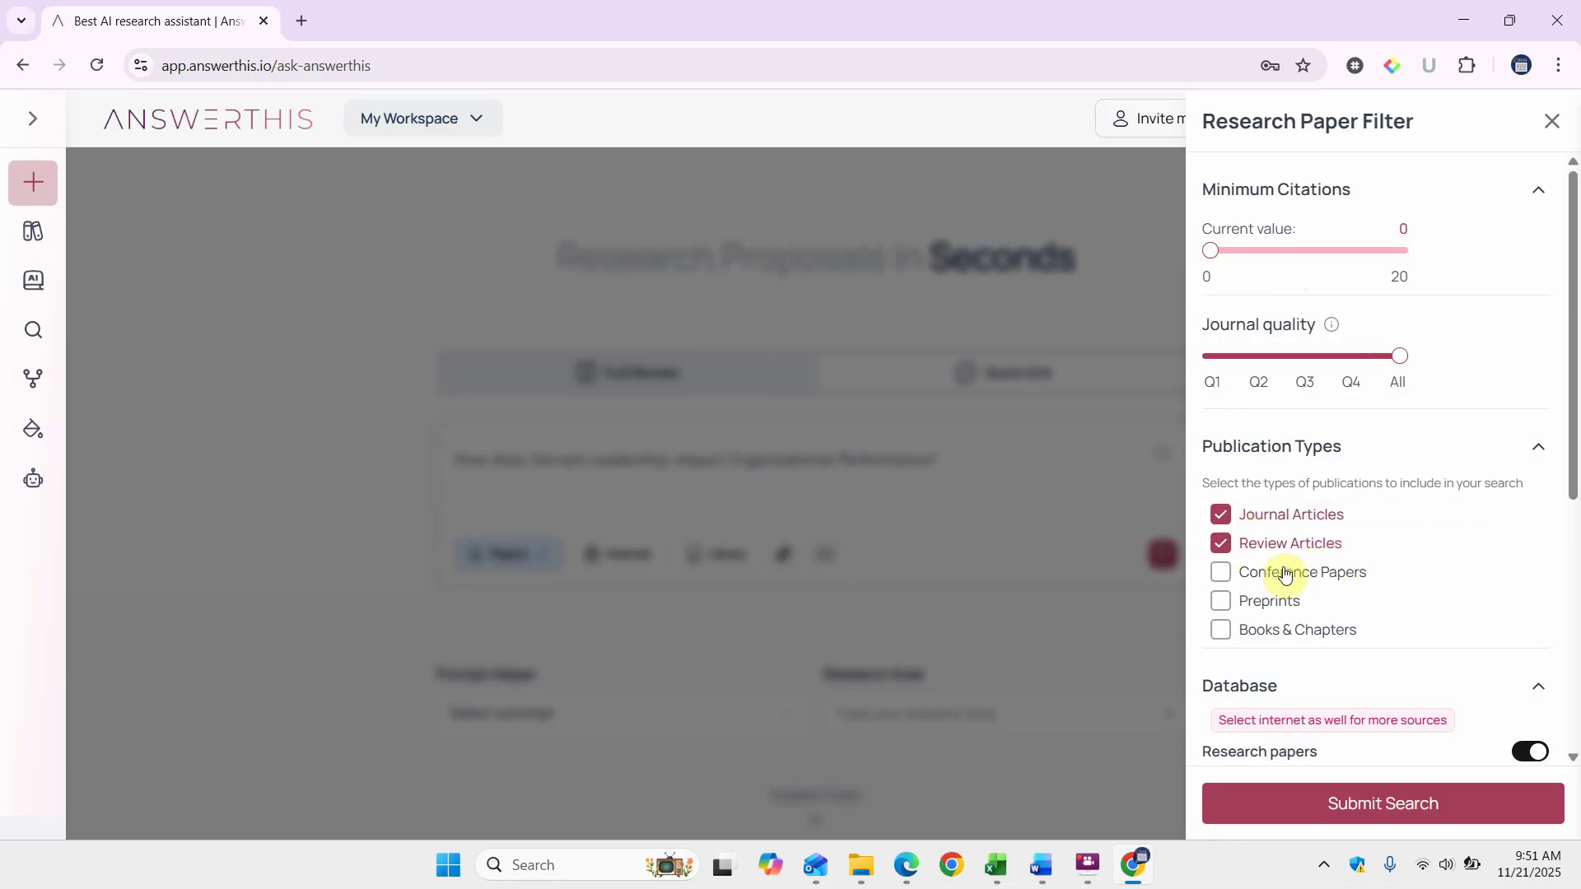
scroll(1385, 512, "down", 3)
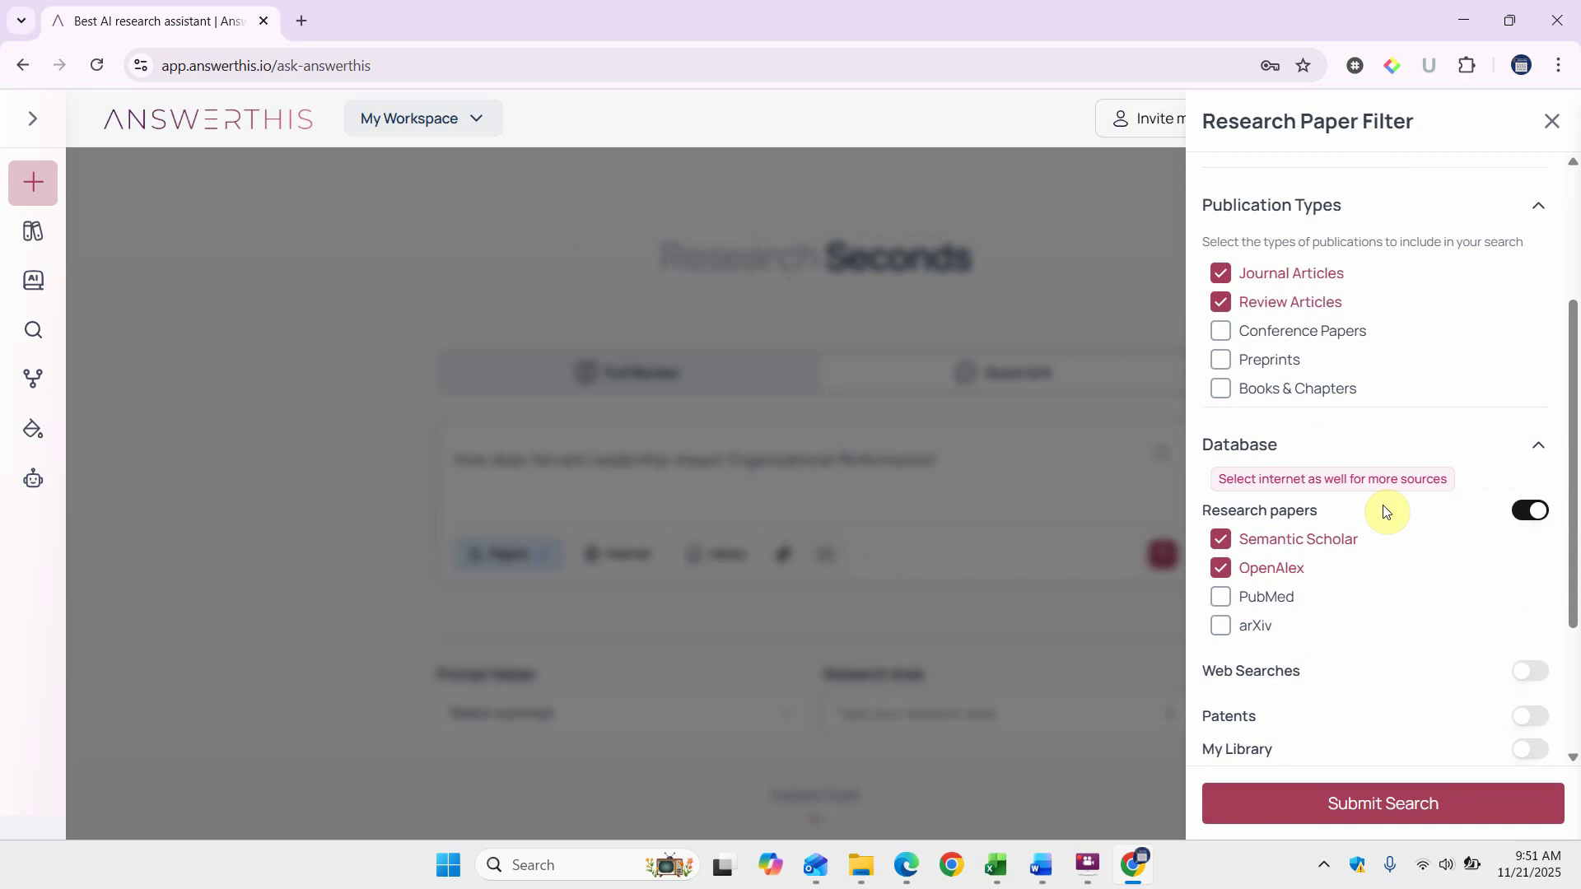
scroll(1385, 512, "down", 1)
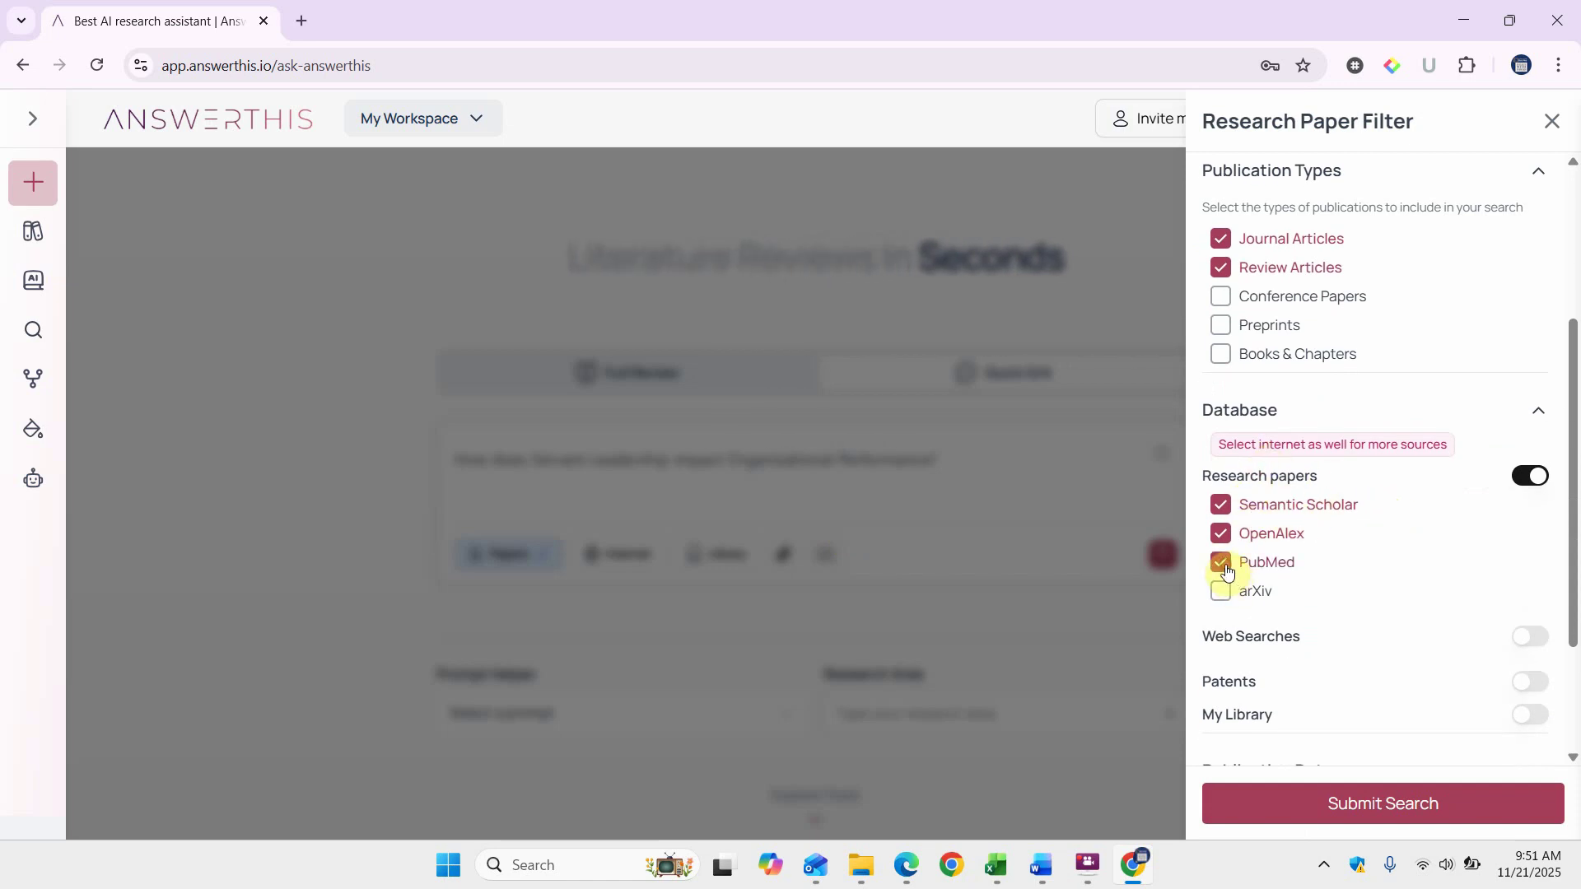
scroll(1331, 596, "down", 3)
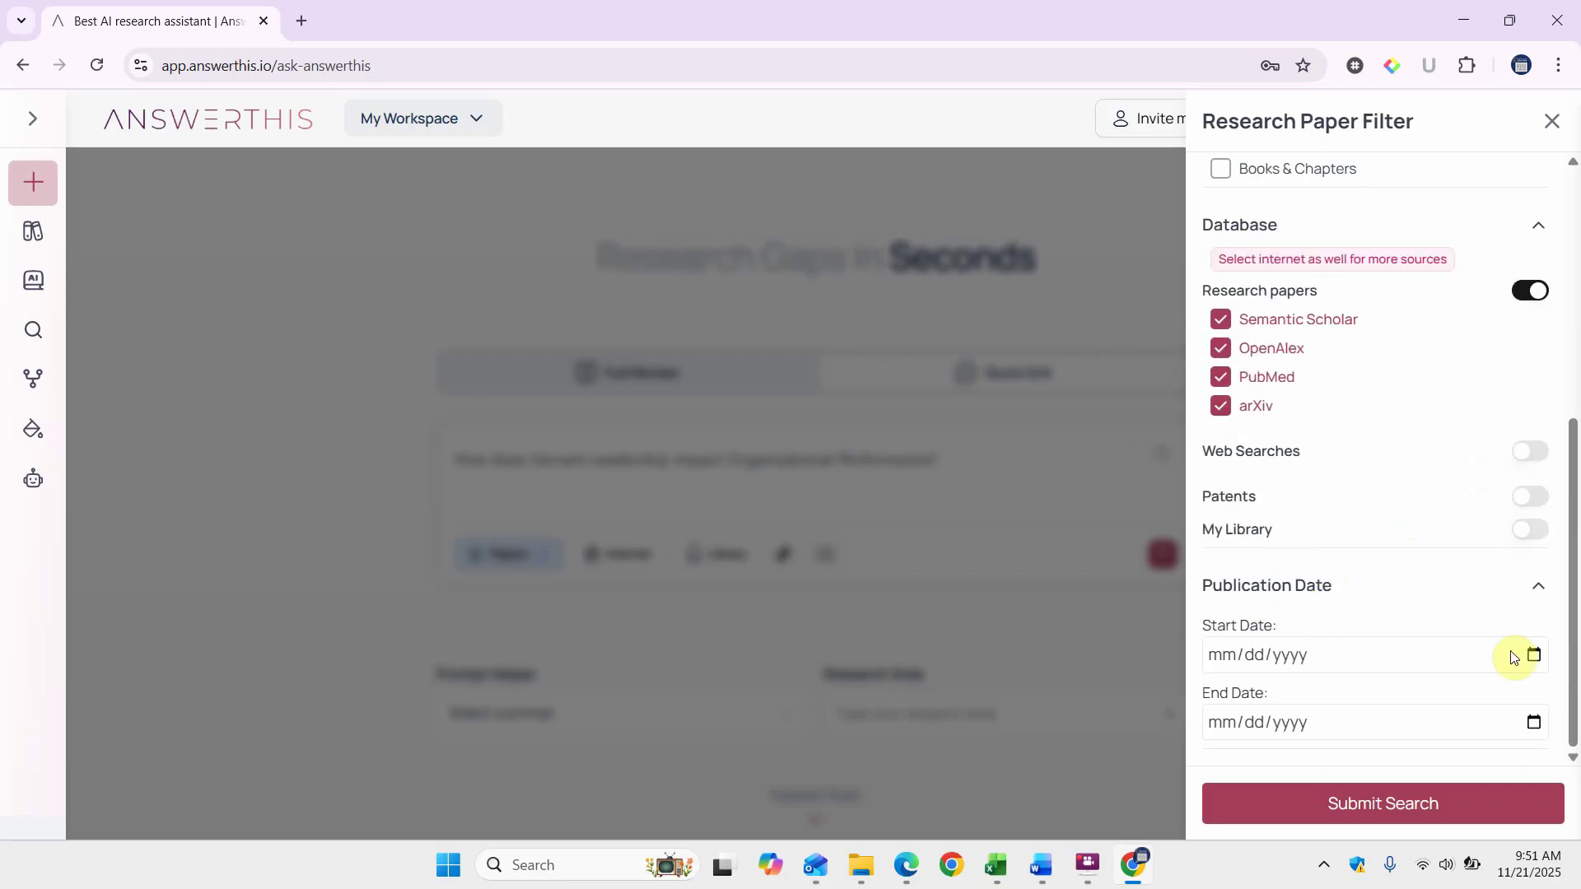
Set the start date to 01/21/2020 and submit the filtered search
left_click(1535, 656)
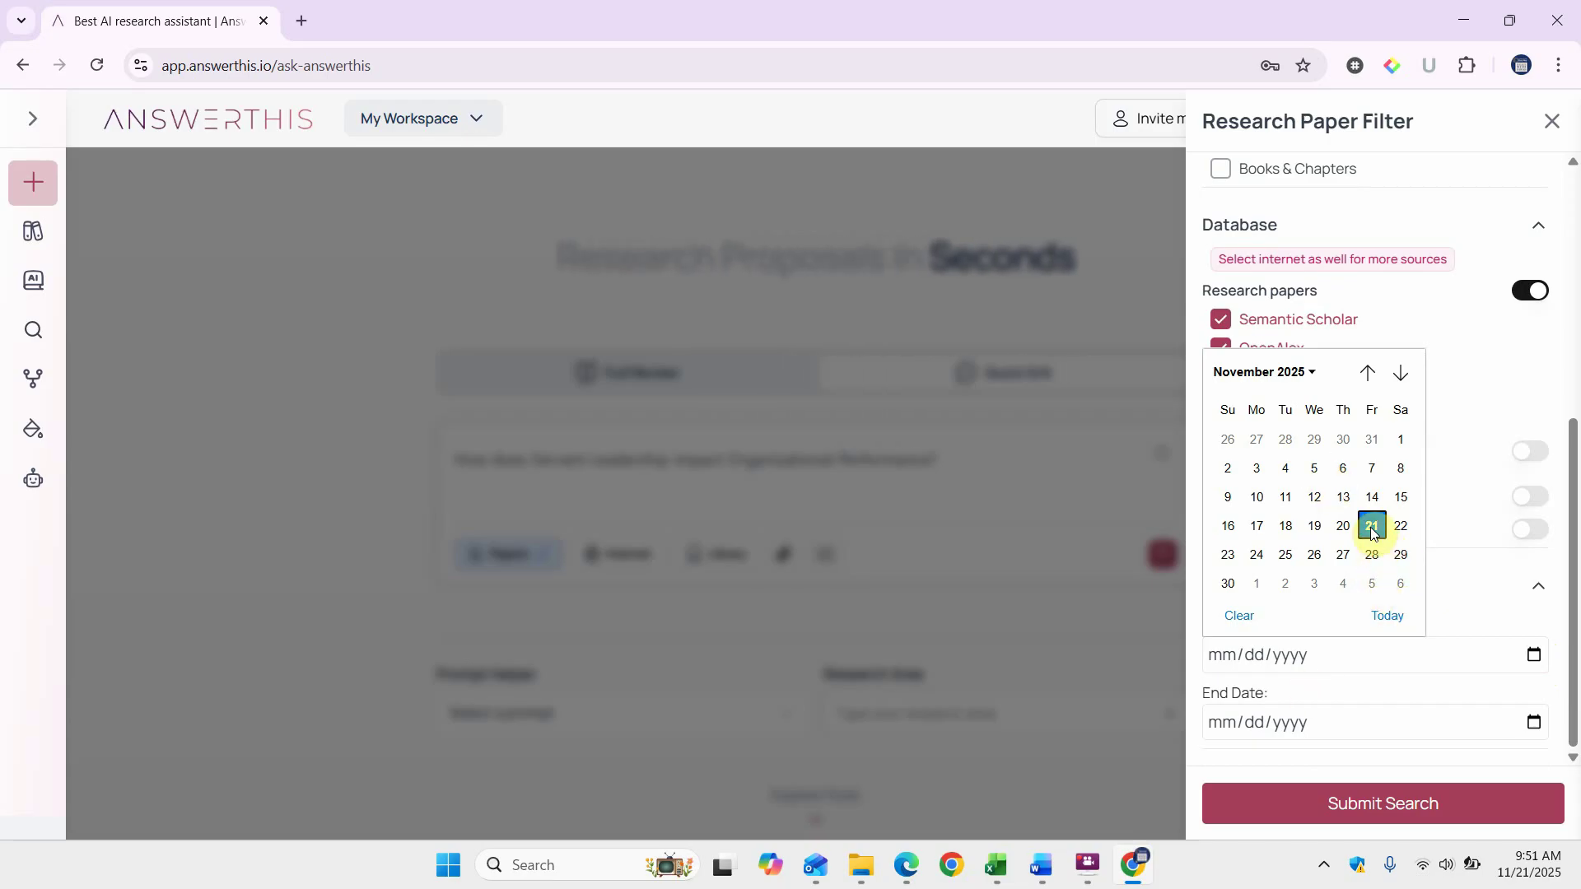
left_click(1313, 374)
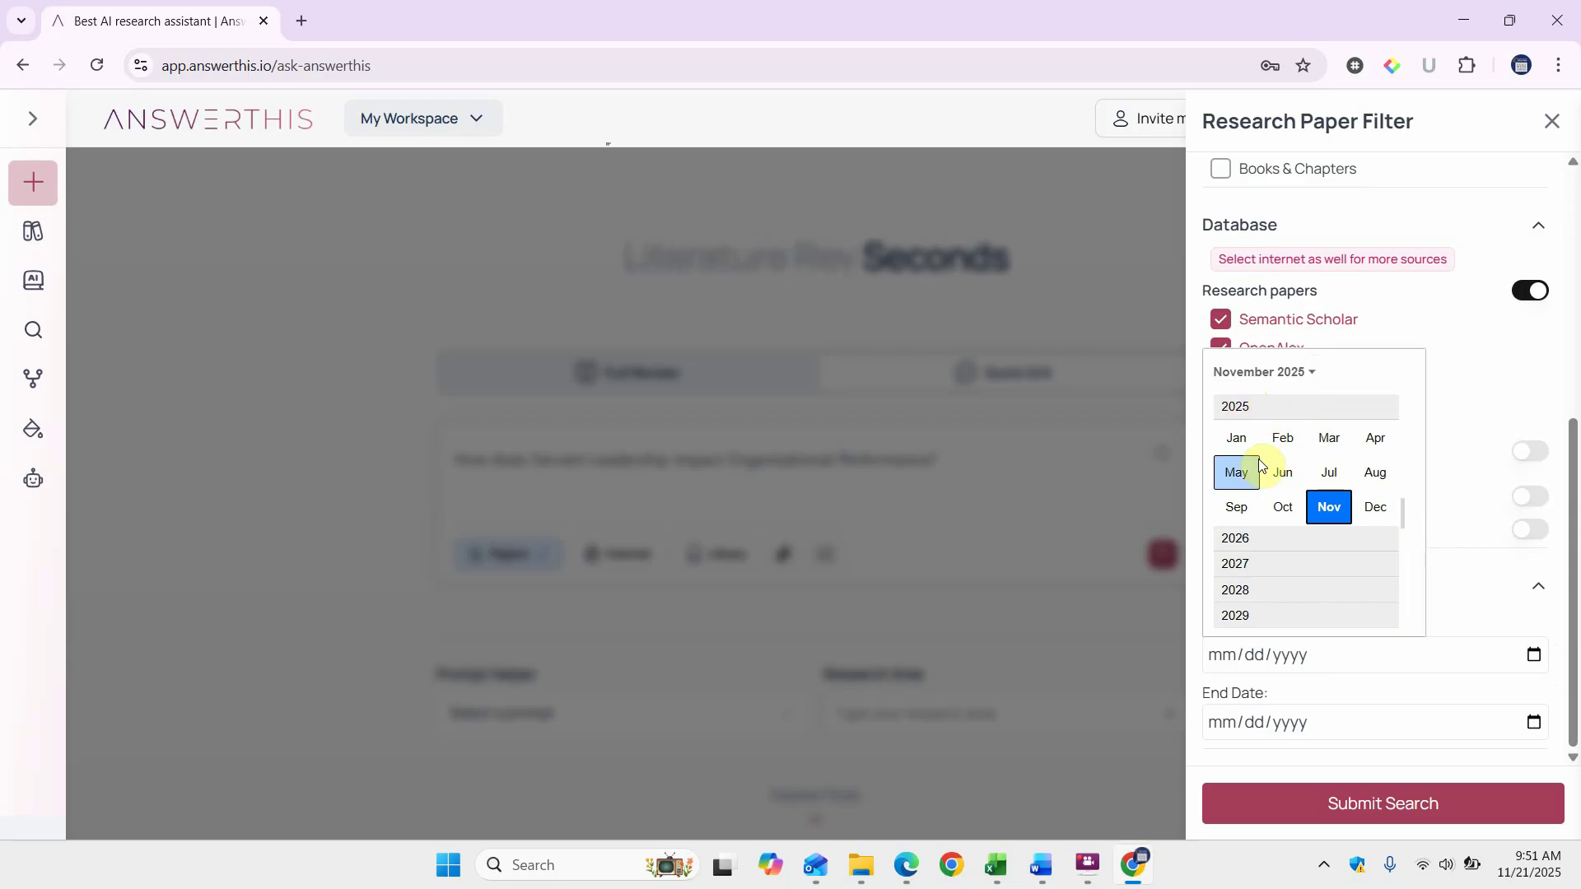
scroll(1257, 506, "up", 1)
scroll(1257, 507, "up", 3)
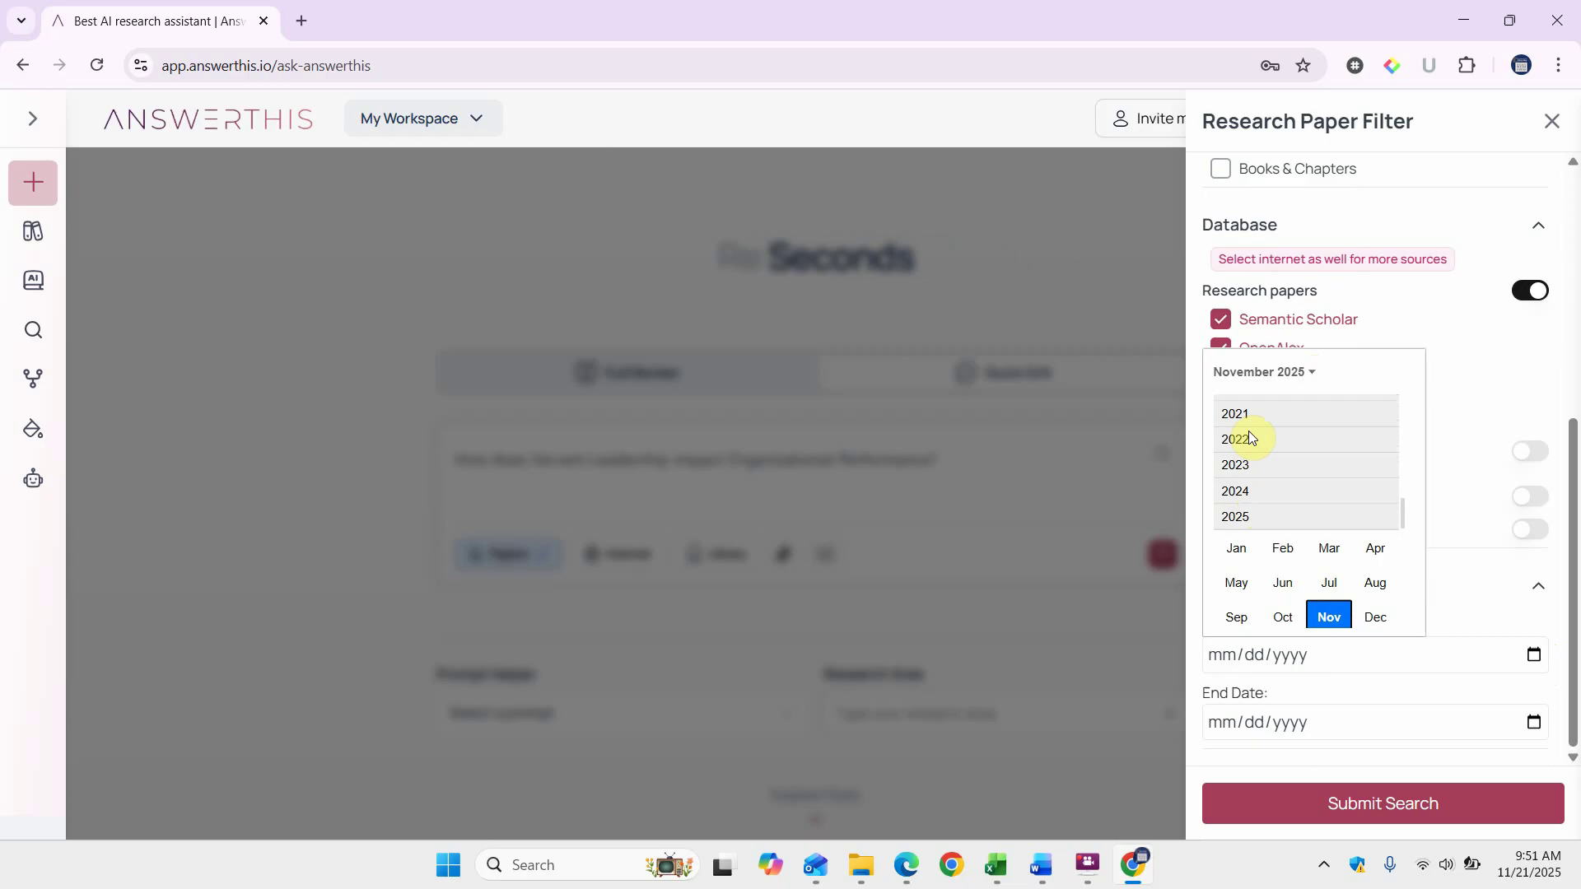
left_click(1242, 402)
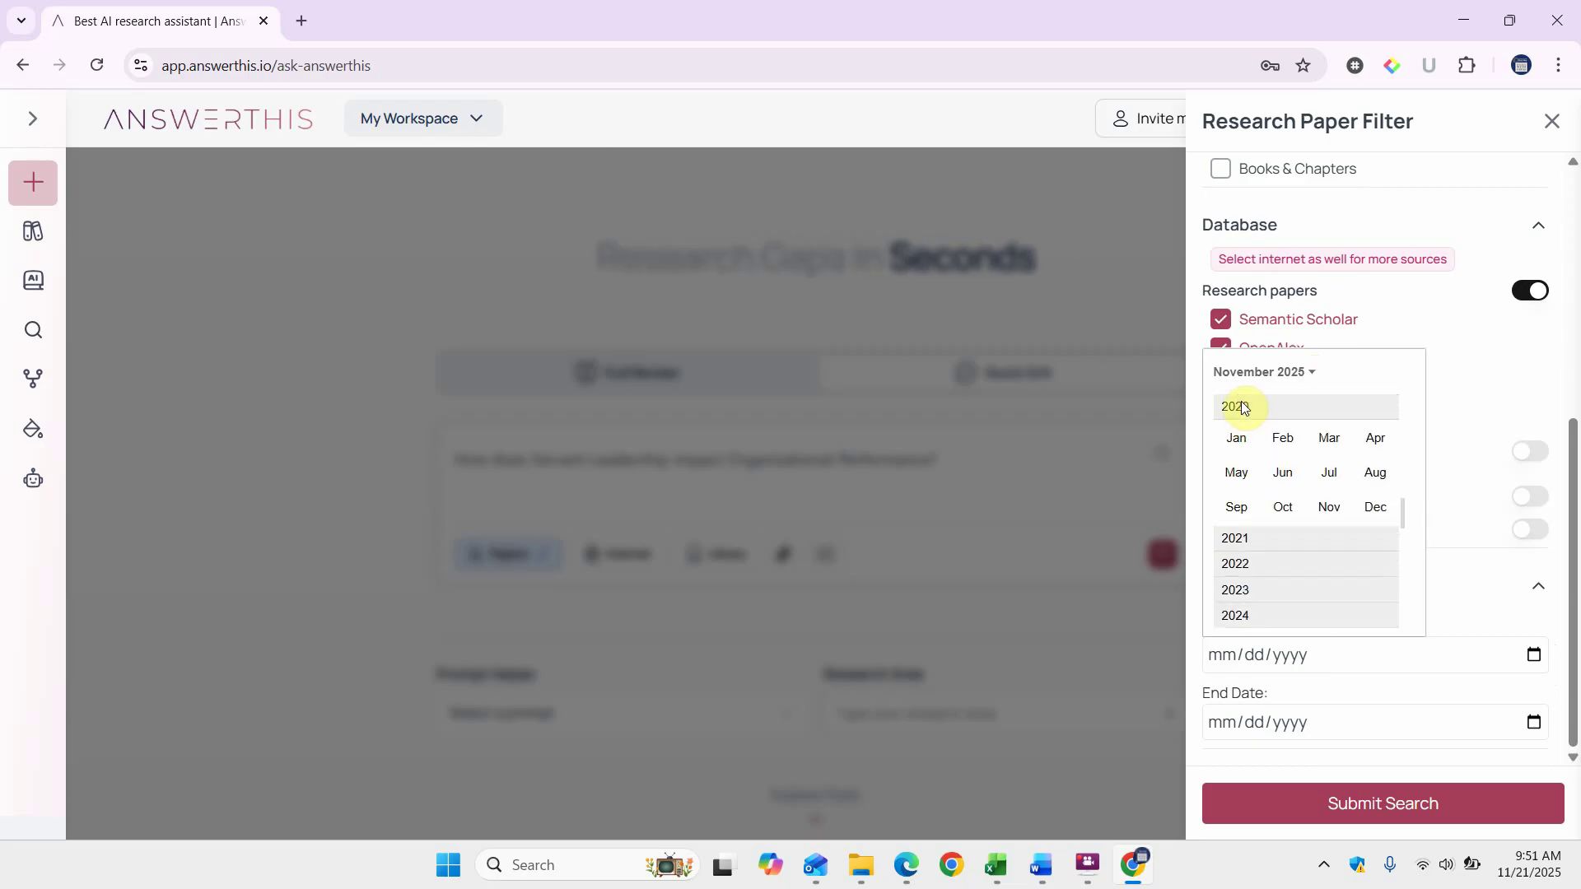
left_click(1242, 442)
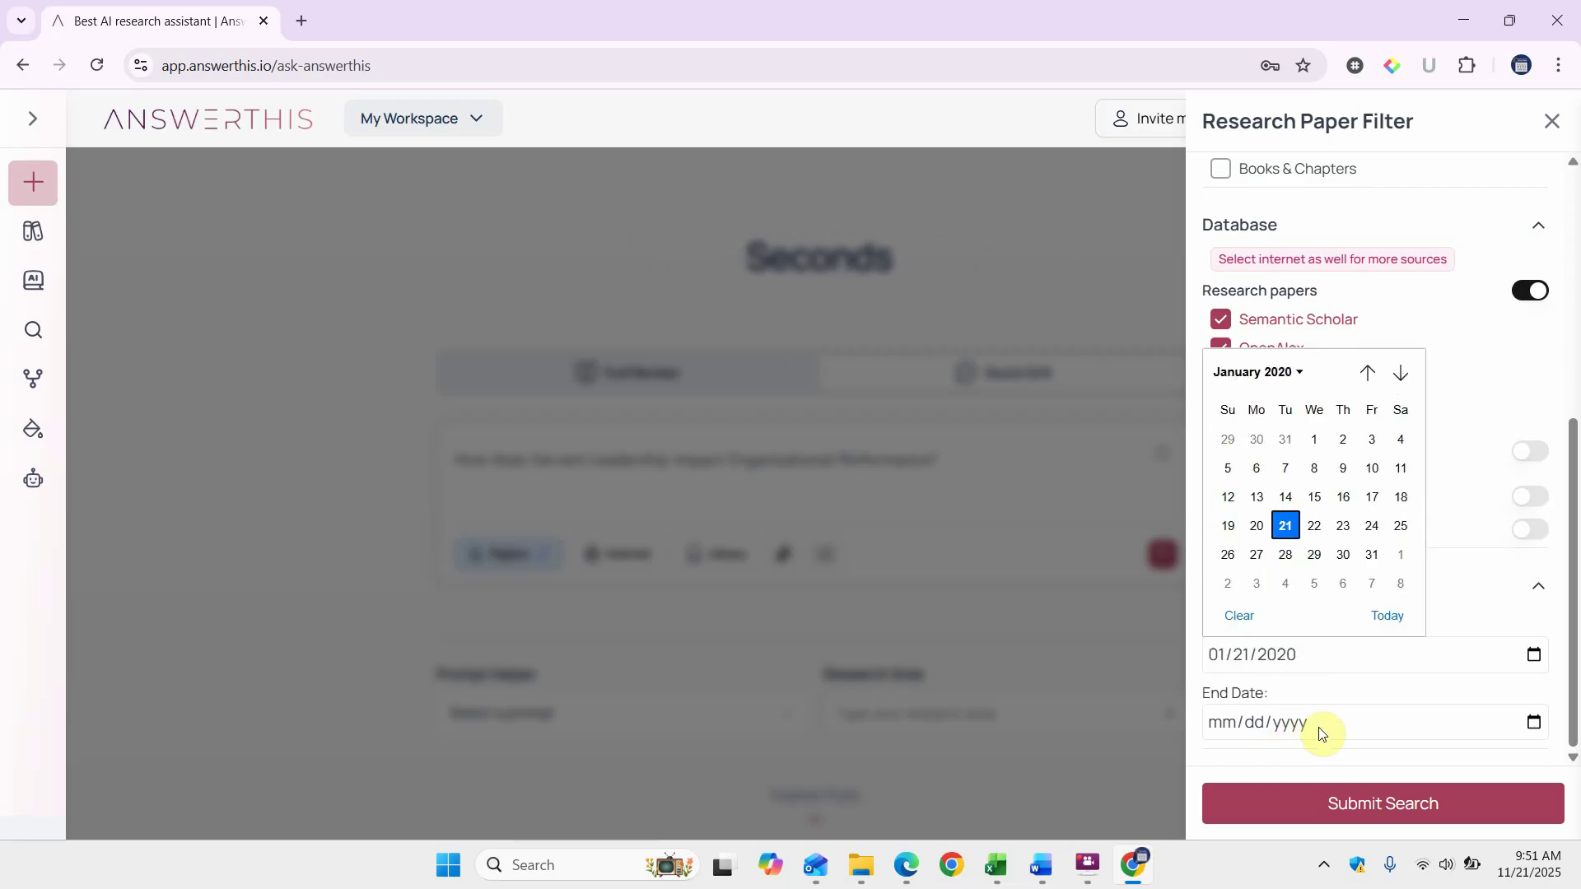
left_click(1405, 762)
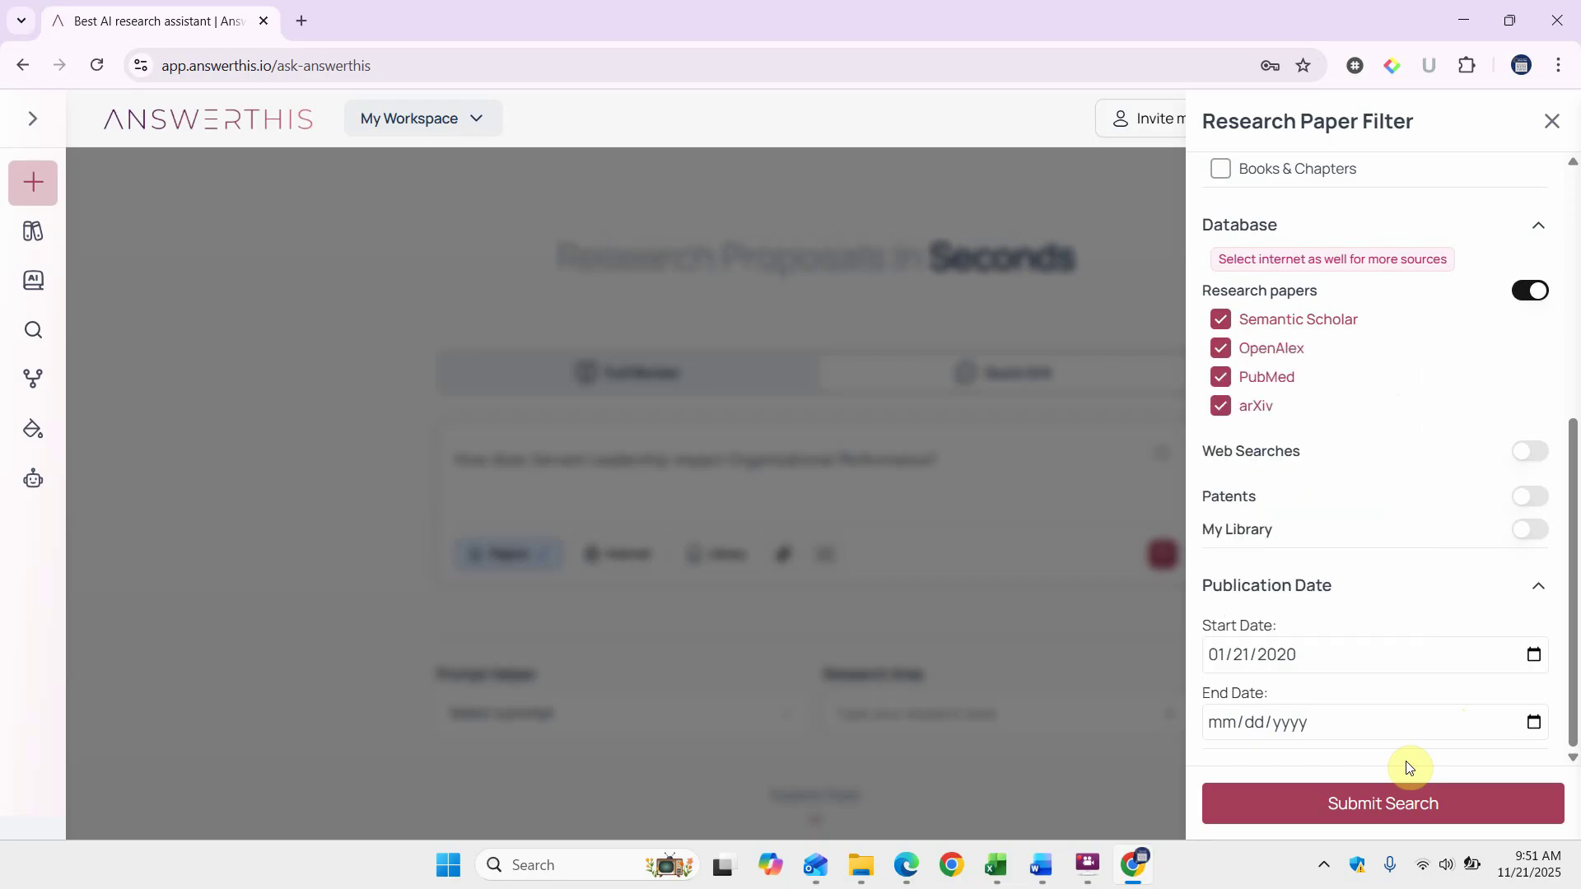
left_click(1367, 806)
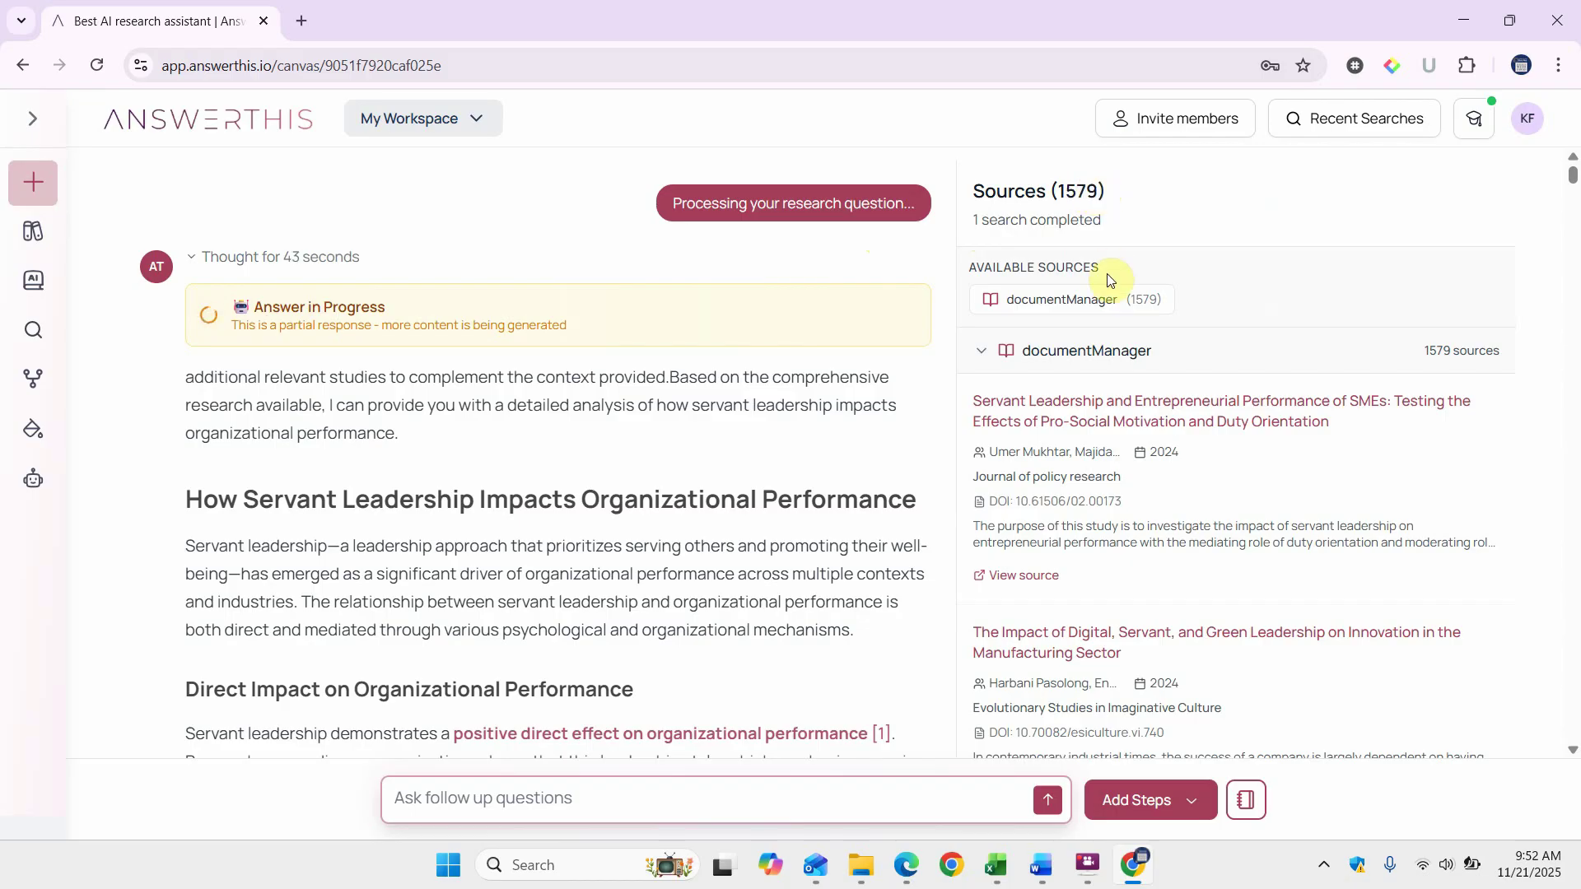
Read through the generated answer down to its 20 IEEE citations and back up
scroll(1104, 477, "down", 15)
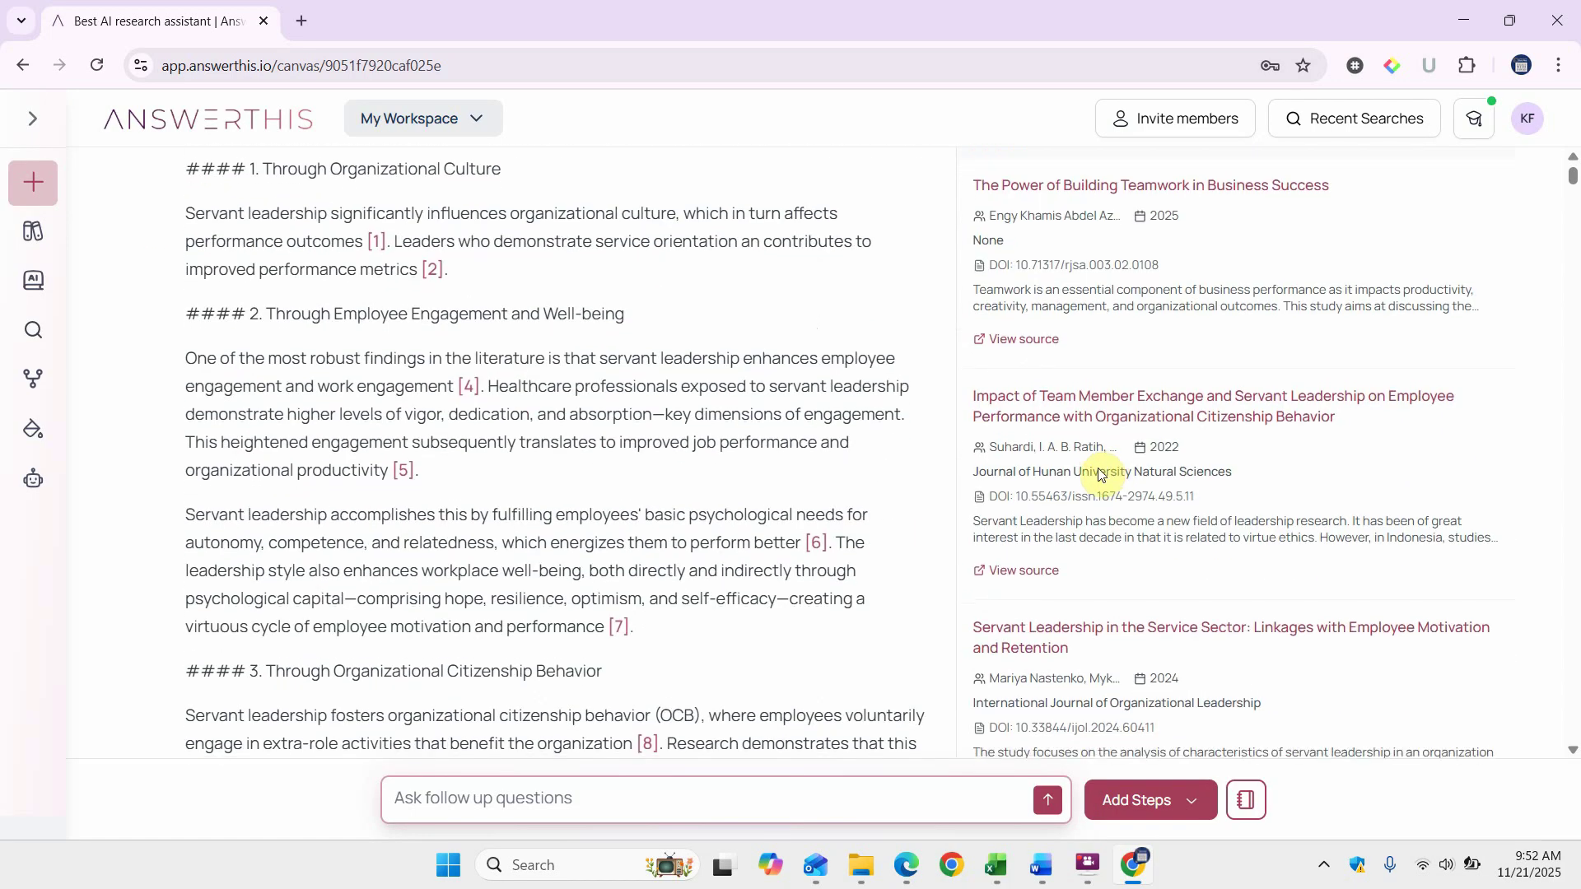
scroll(1103, 482, "down", 10)
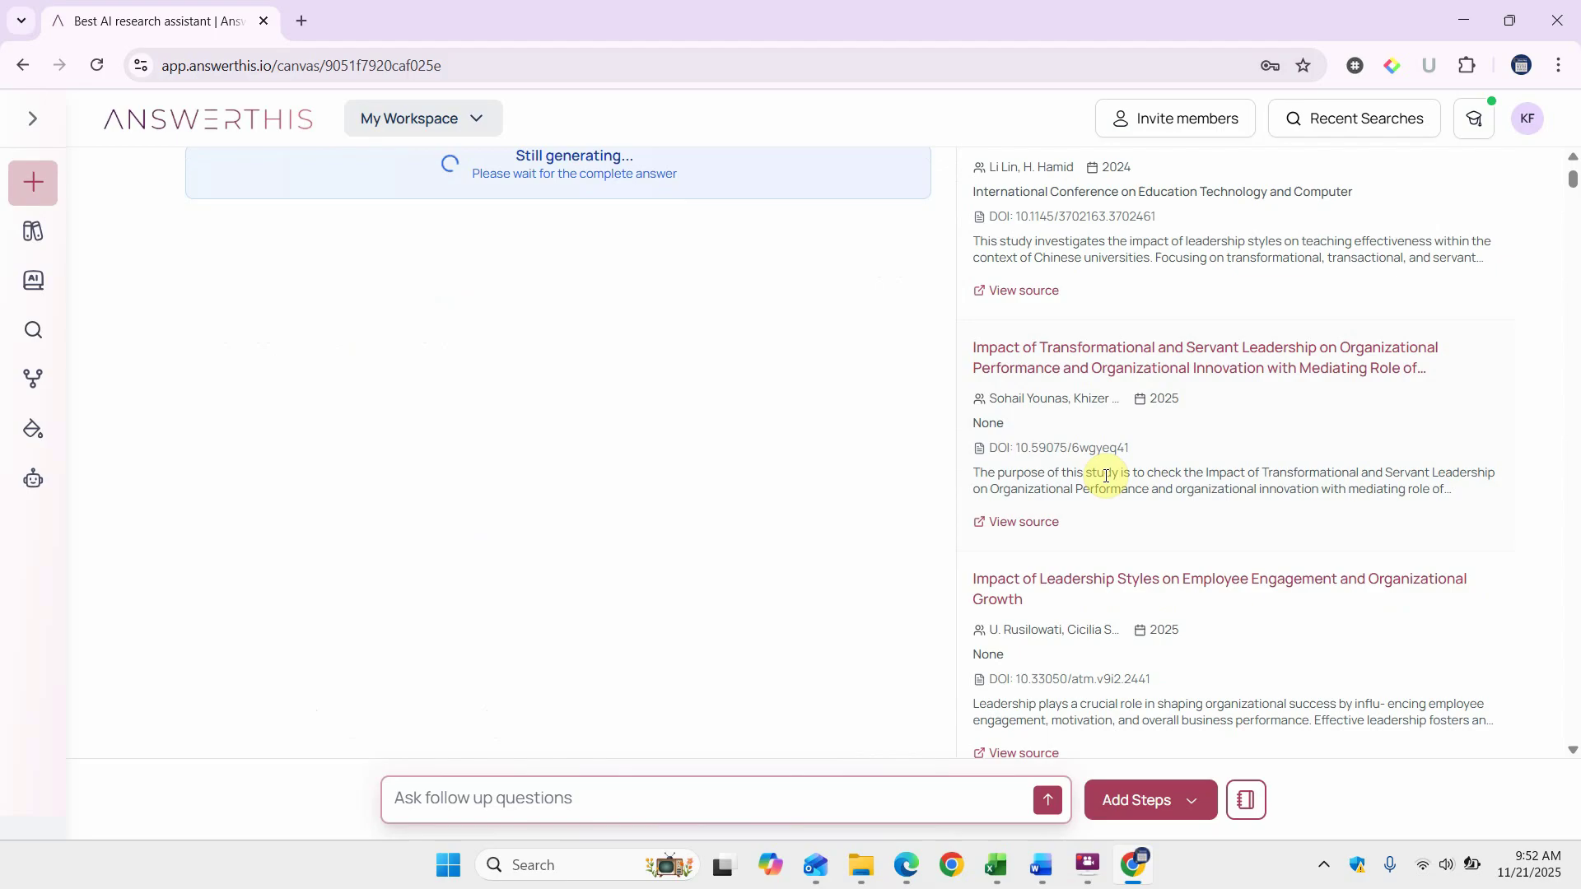
scroll(502, 368, "down", 10)
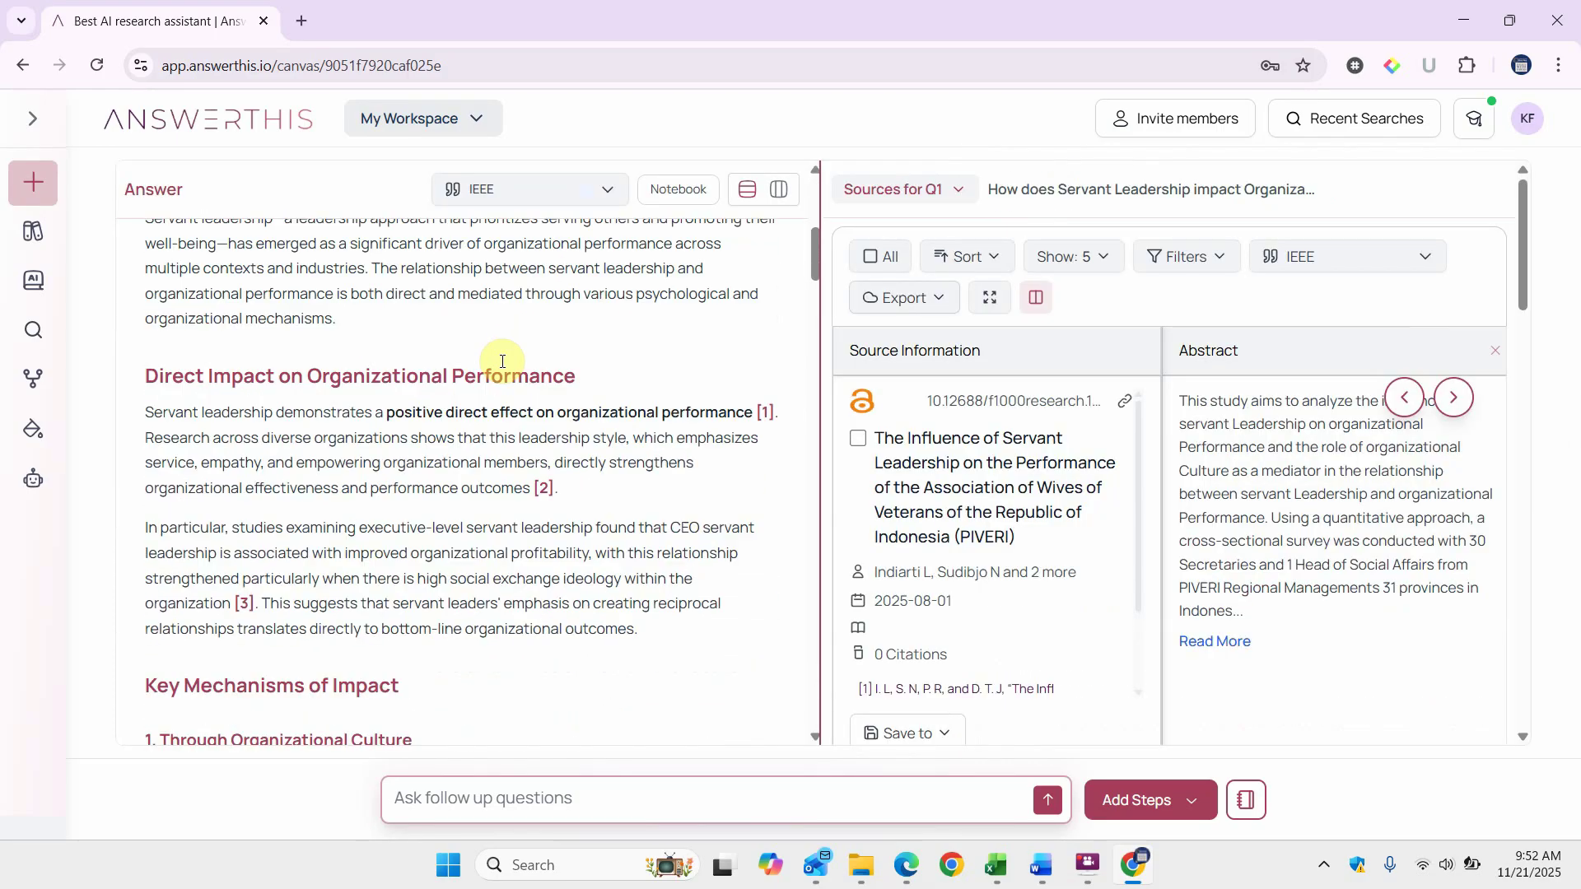
scroll(503, 367, "down", 10)
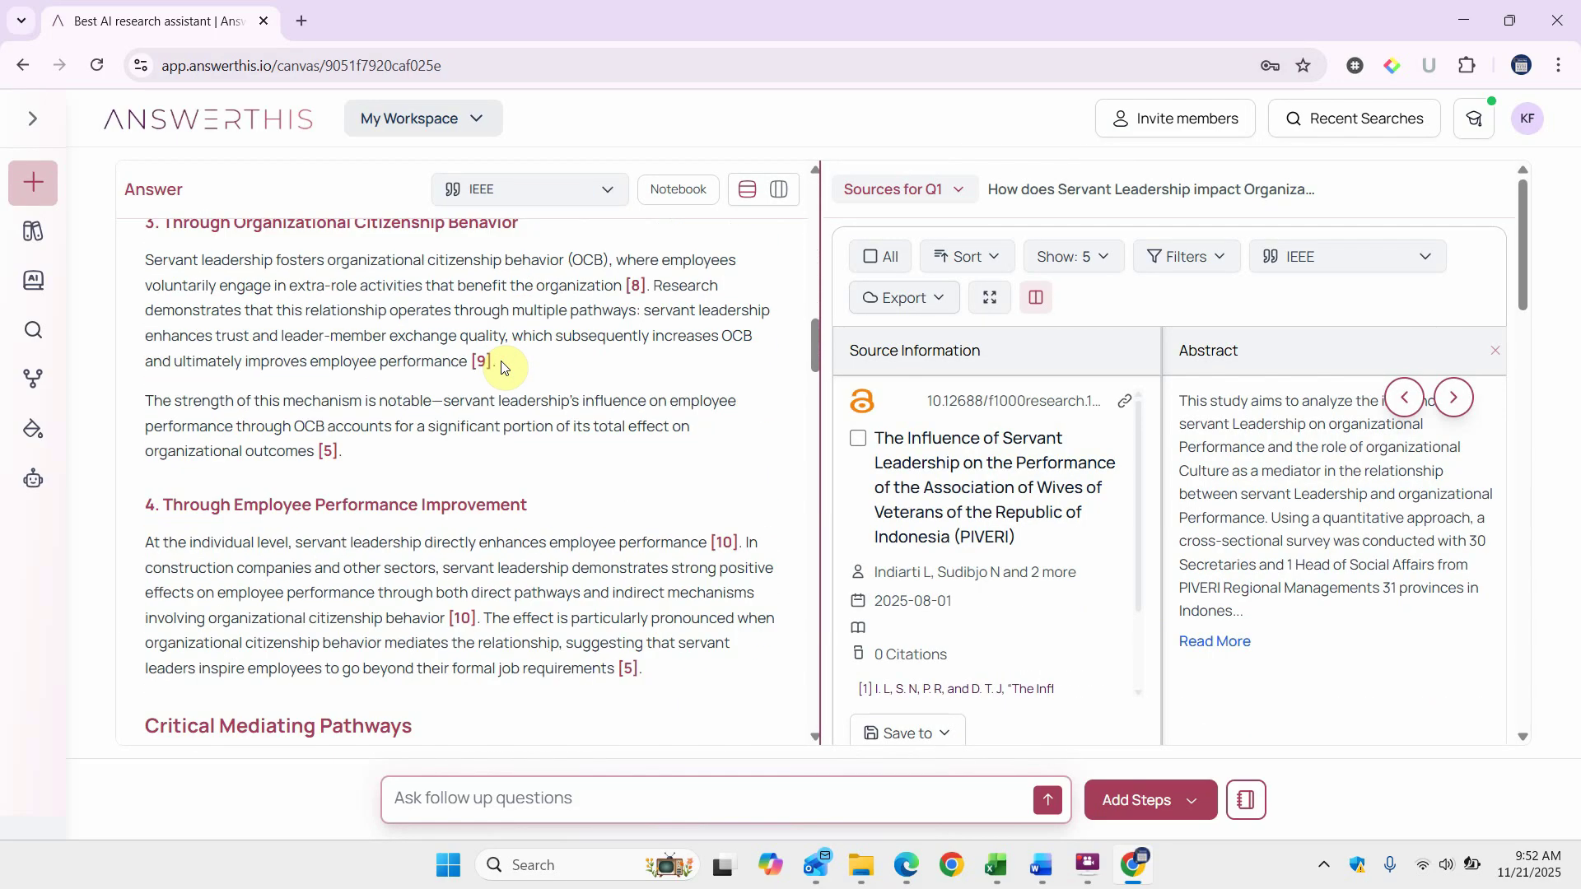
scroll(503, 364, "down", 10)
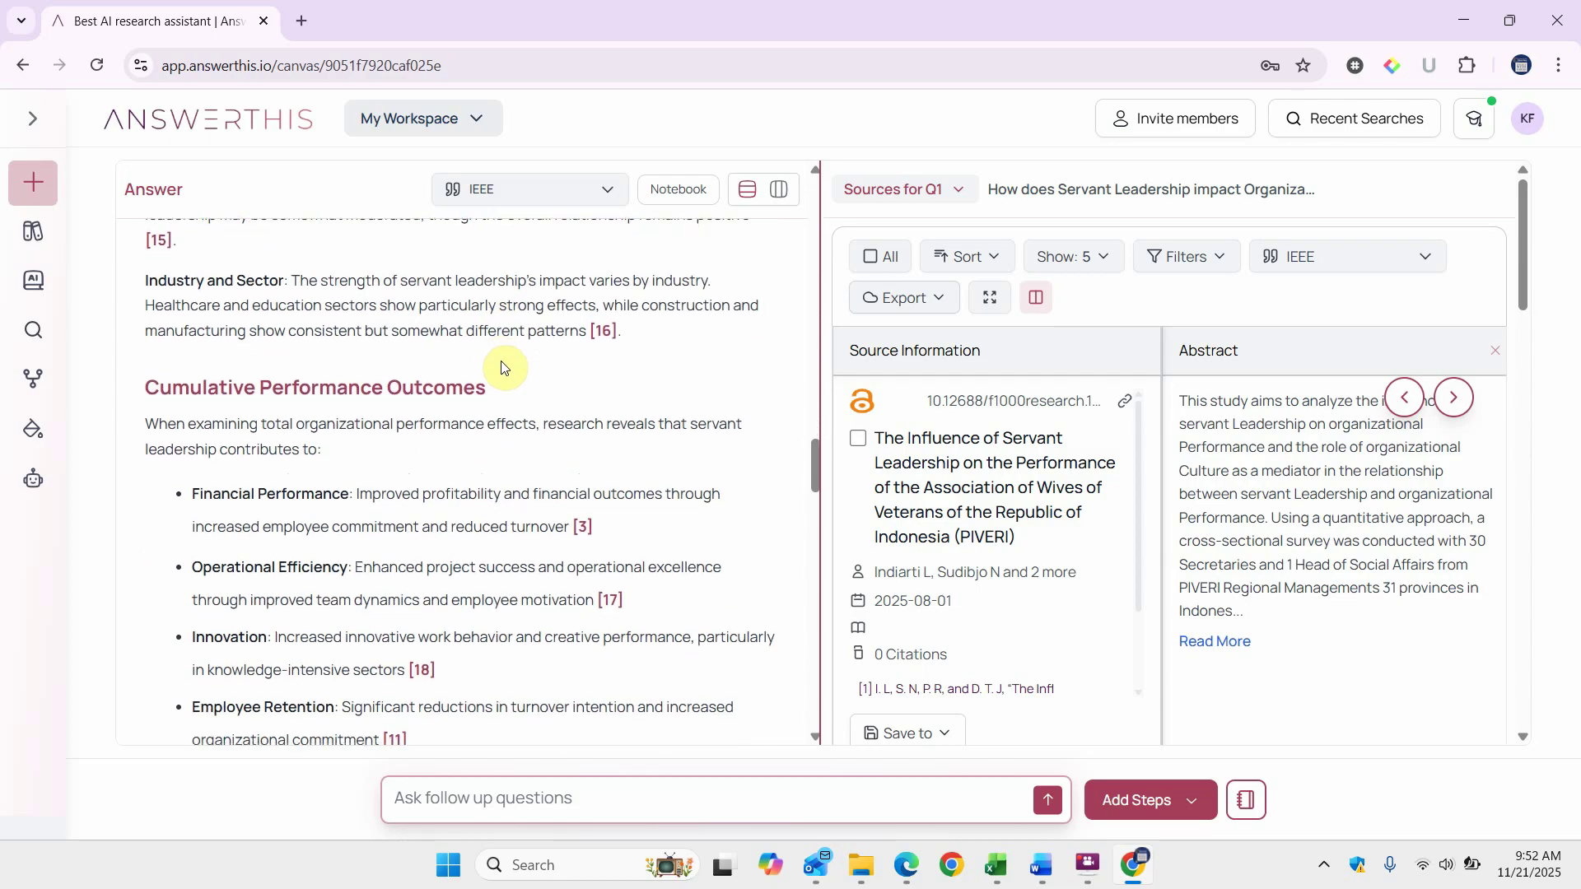
scroll(502, 366, "down", 6)
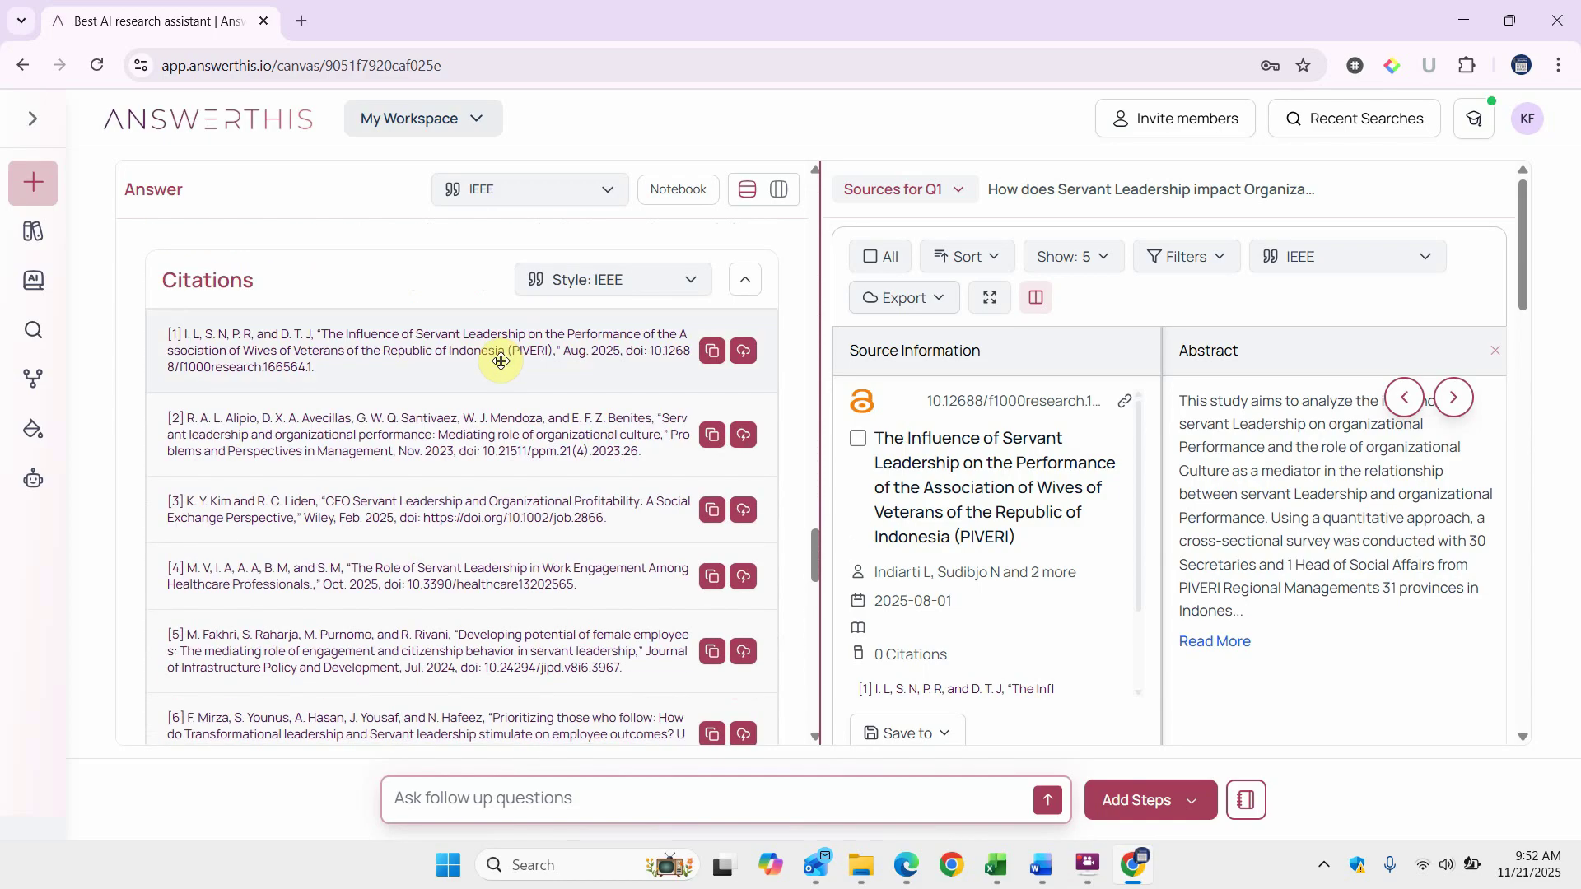
scroll(500, 360, "down", 15)
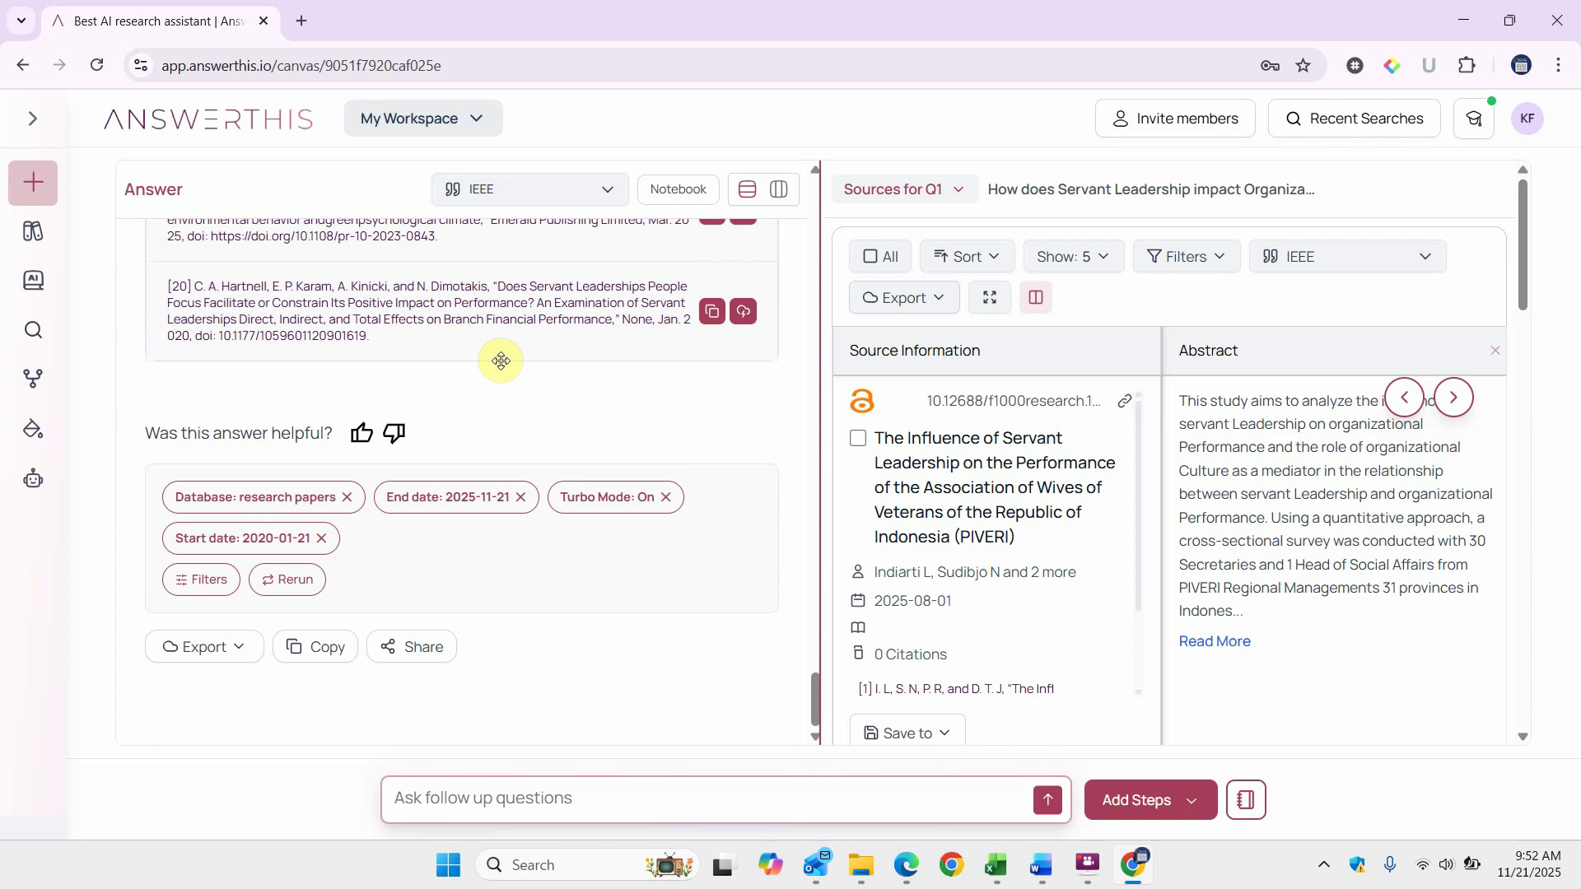
scroll(503, 363, "up", 5)
scroll(501, 360, "up", 20)
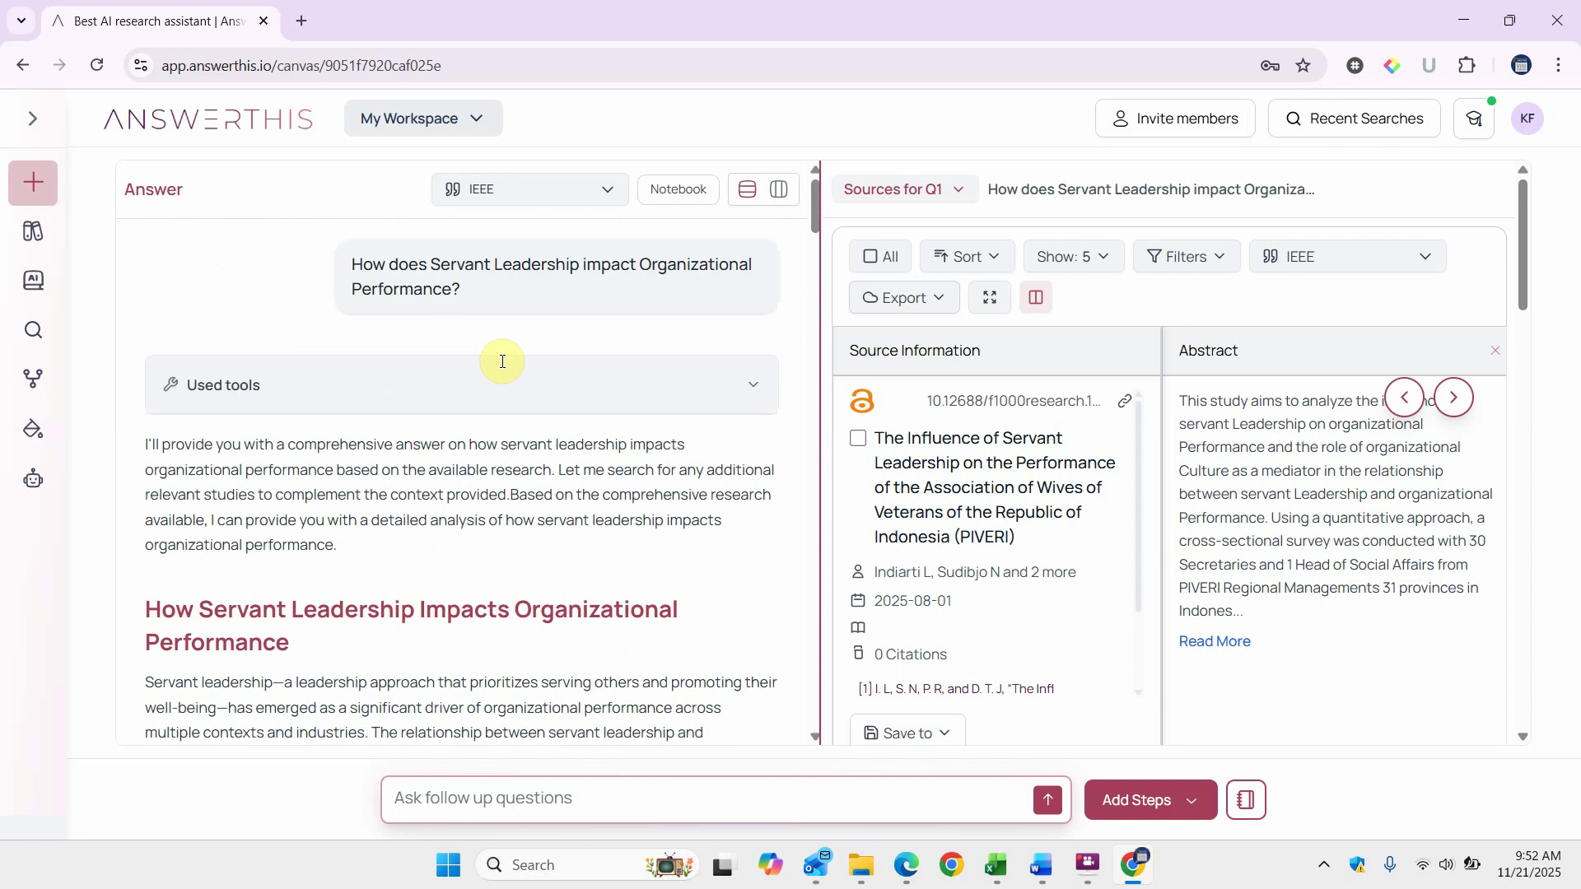
Switch the sources' citation style to APA and look over the next-step actions
left_click(607, 192)
left_click(333, 373)
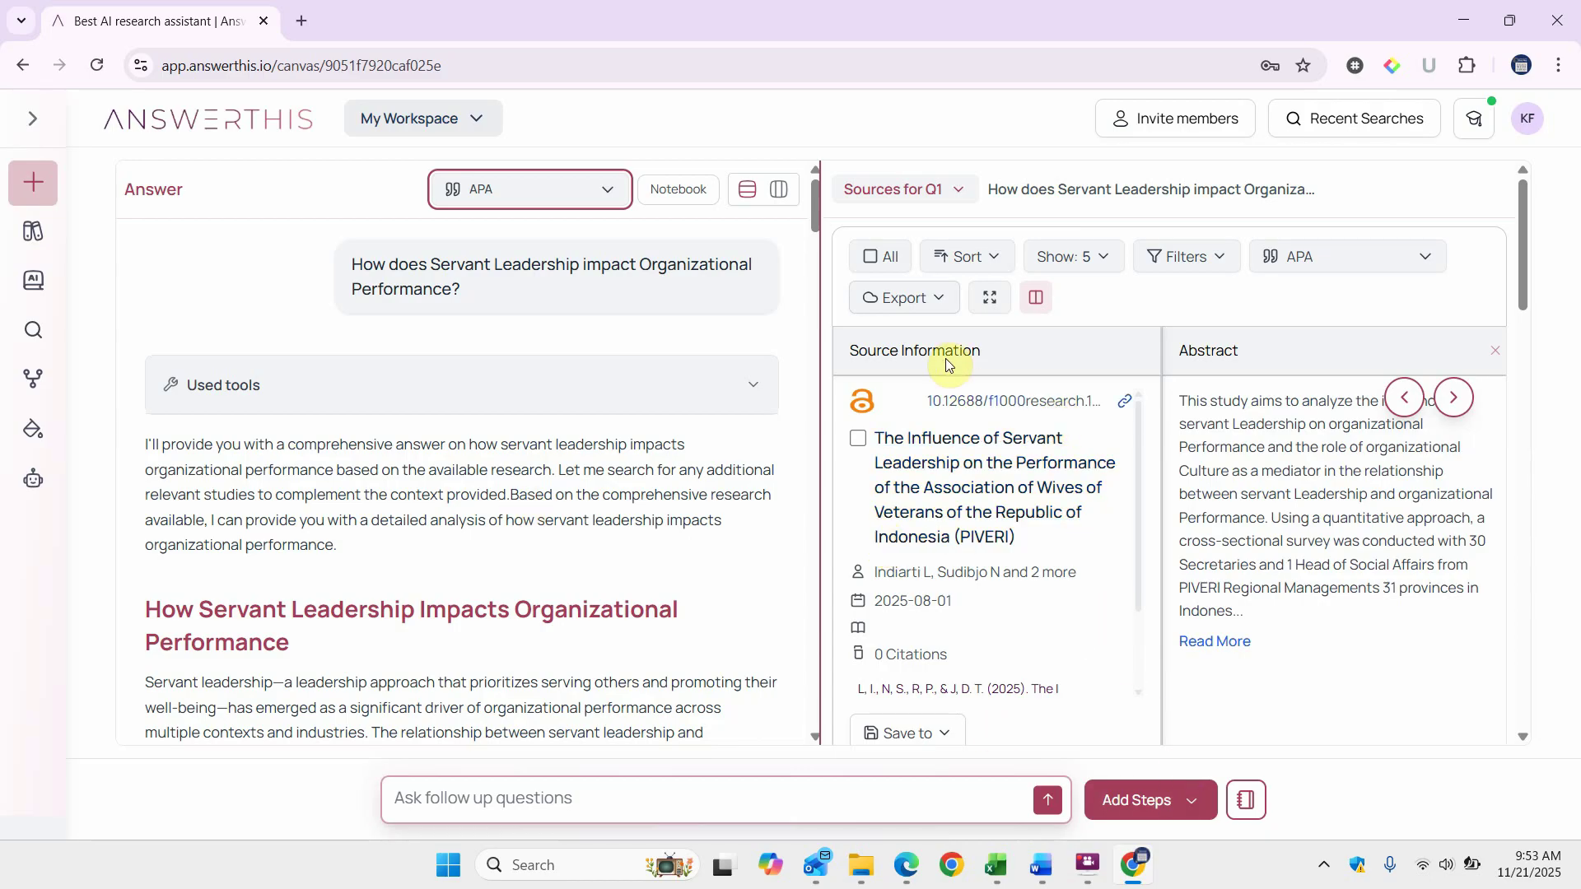
left_click(1191, 801)
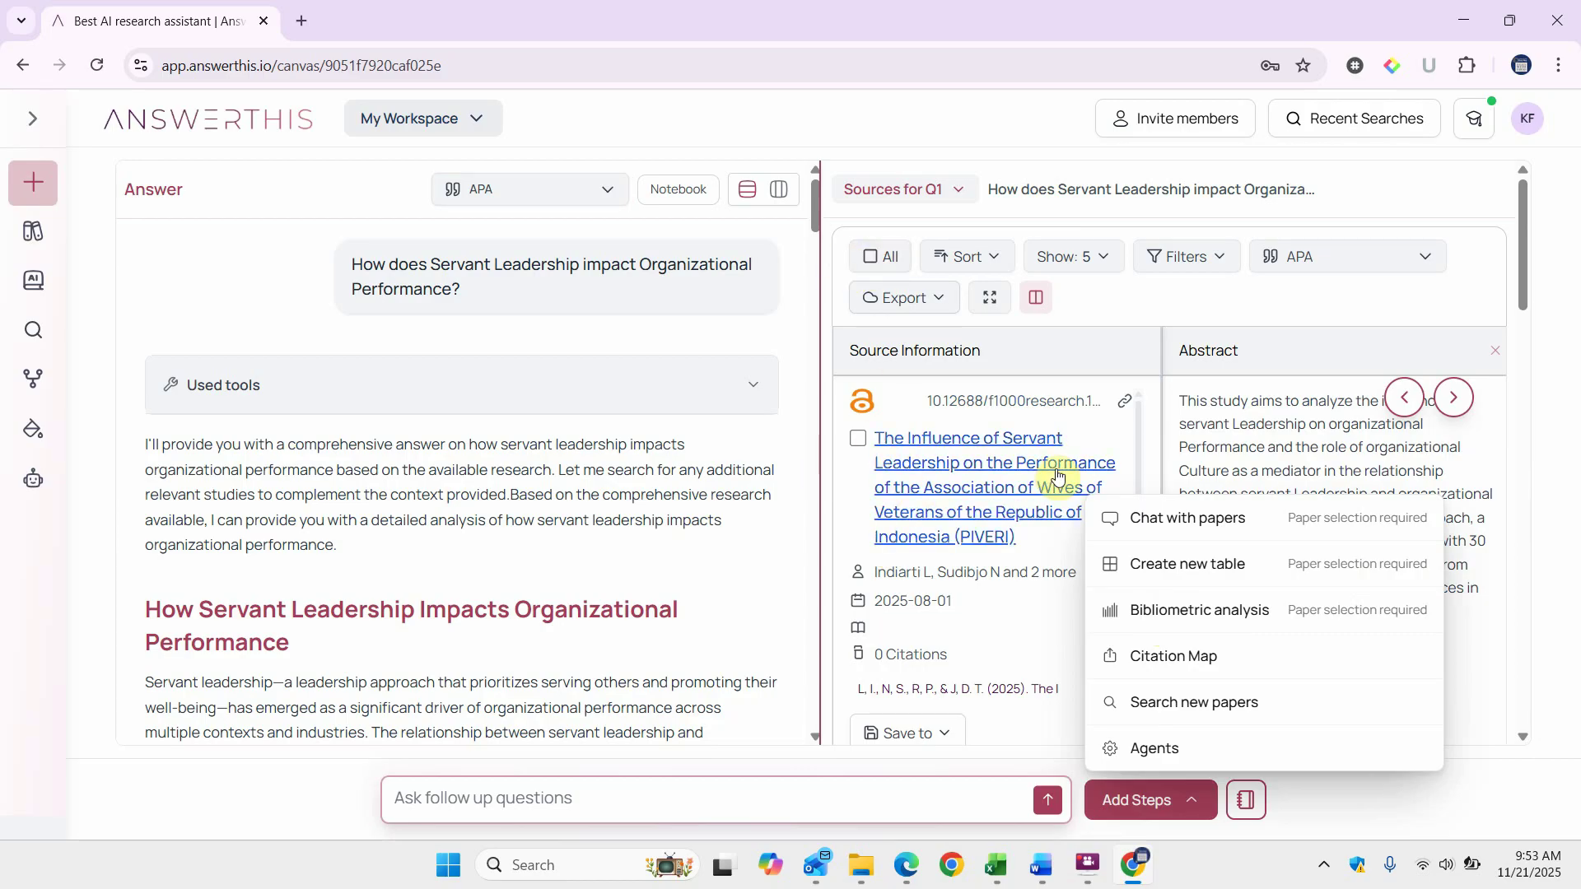
scroll(1054, 474, "down", 2)
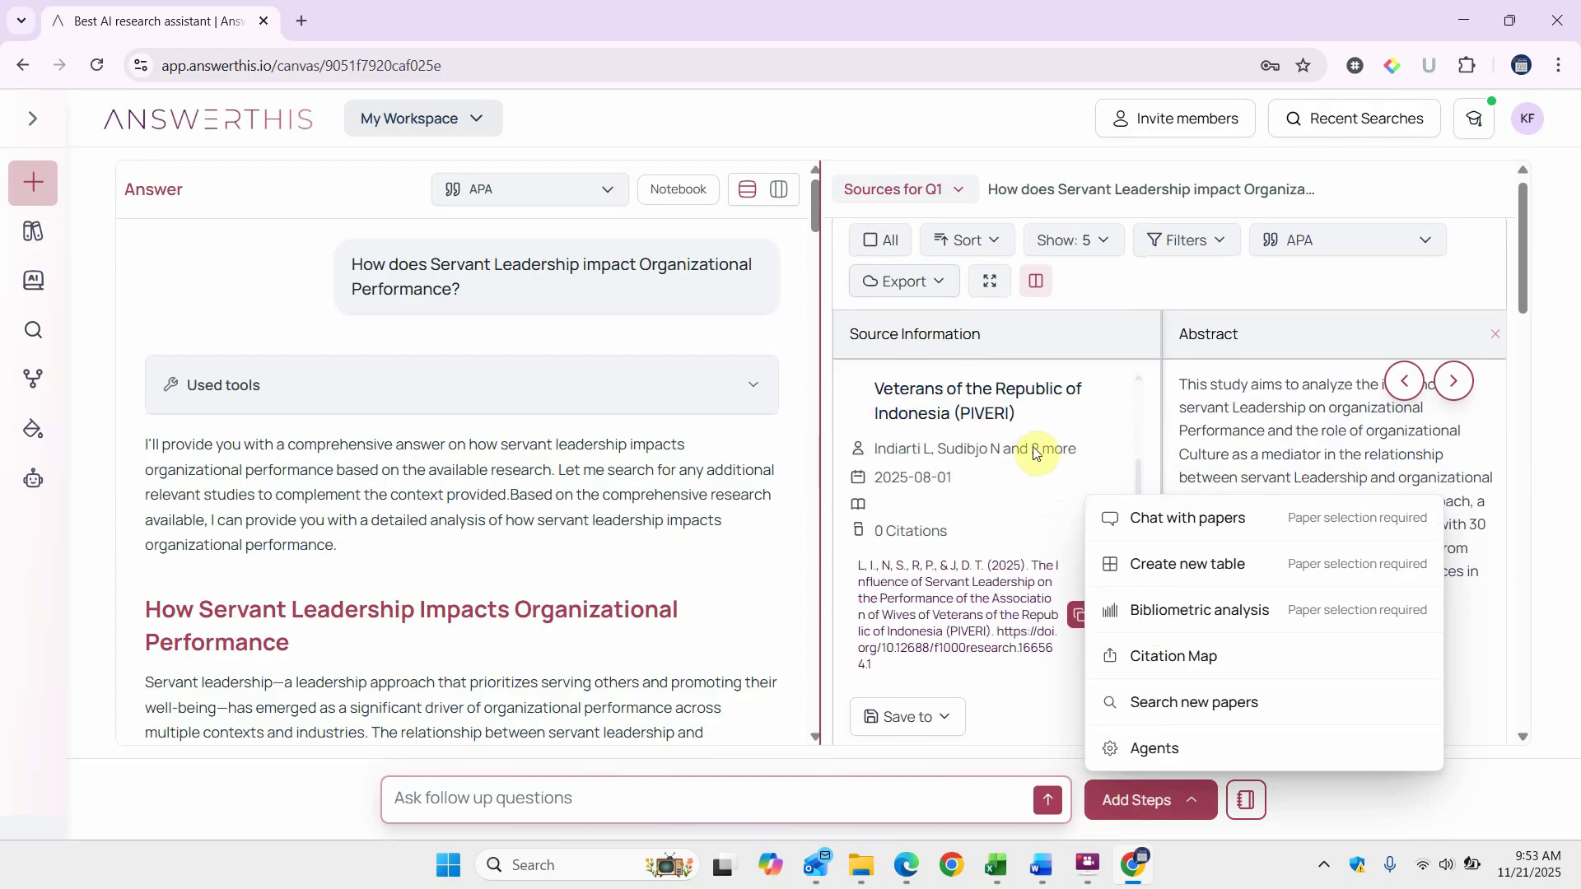
scroll(1035, 454, "down", 5)
scroll(1035, 452, "up", 8)
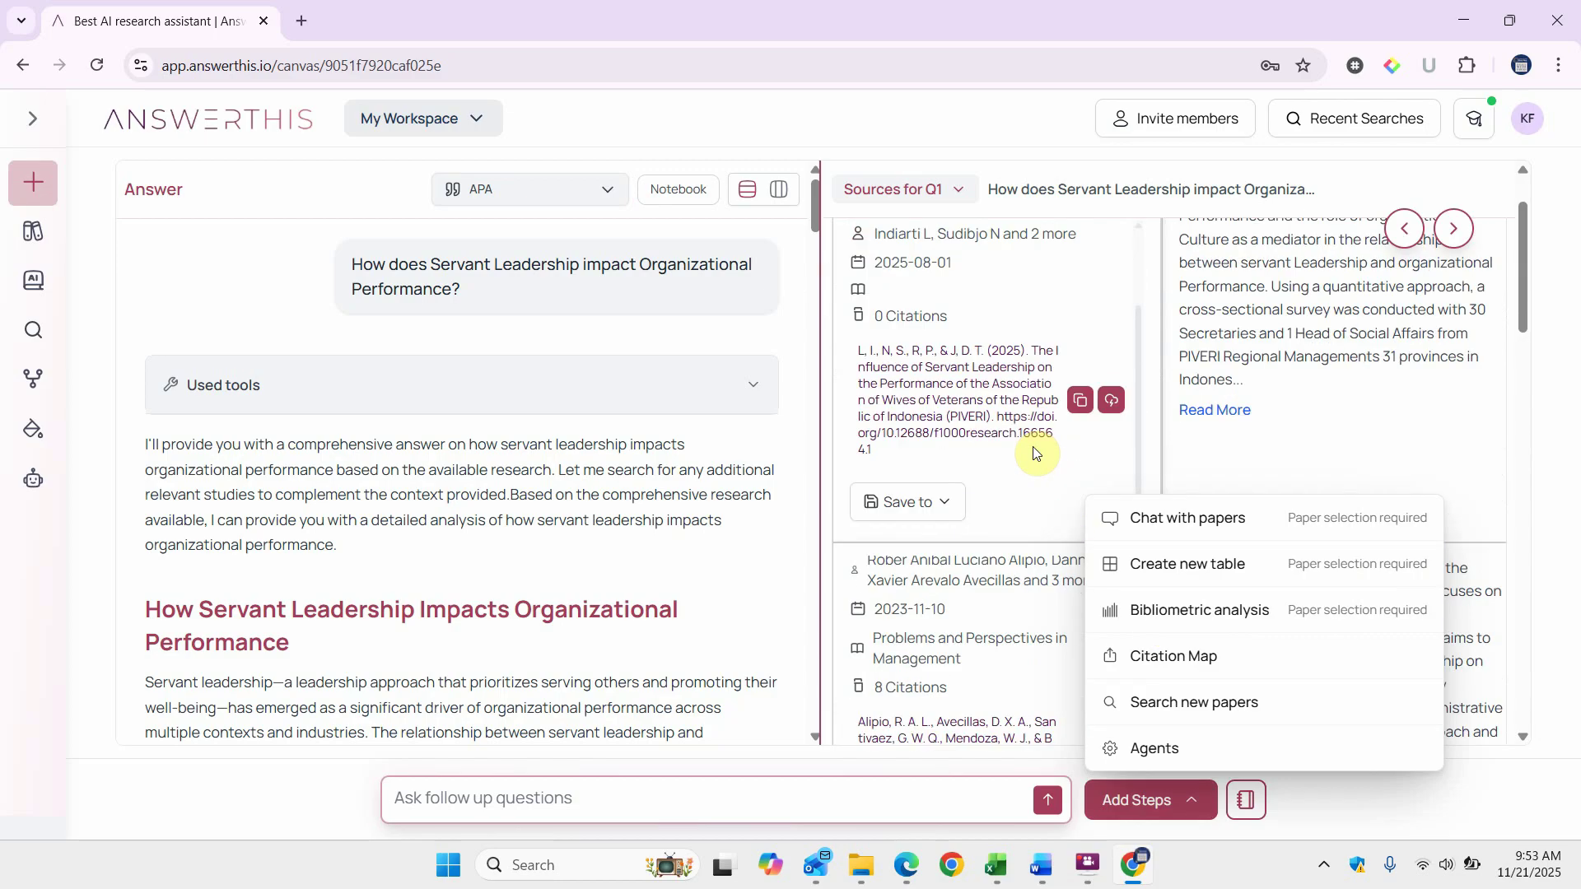
Select all 92 sources and run a Bibliometric analysis on them
left_click(869, 262)
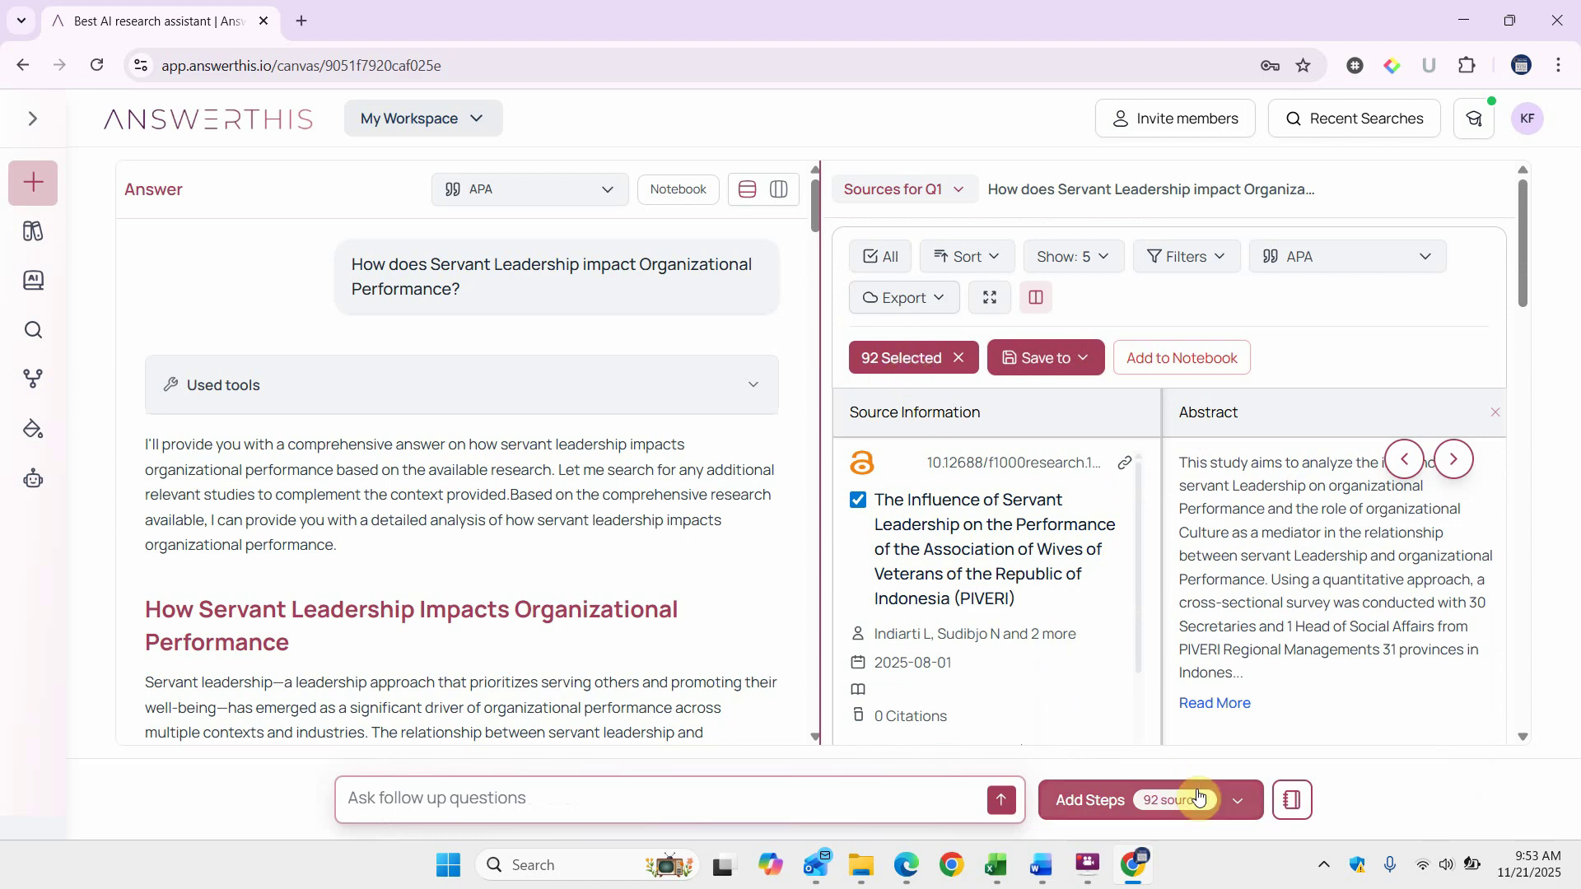
left_click(1235, 803)
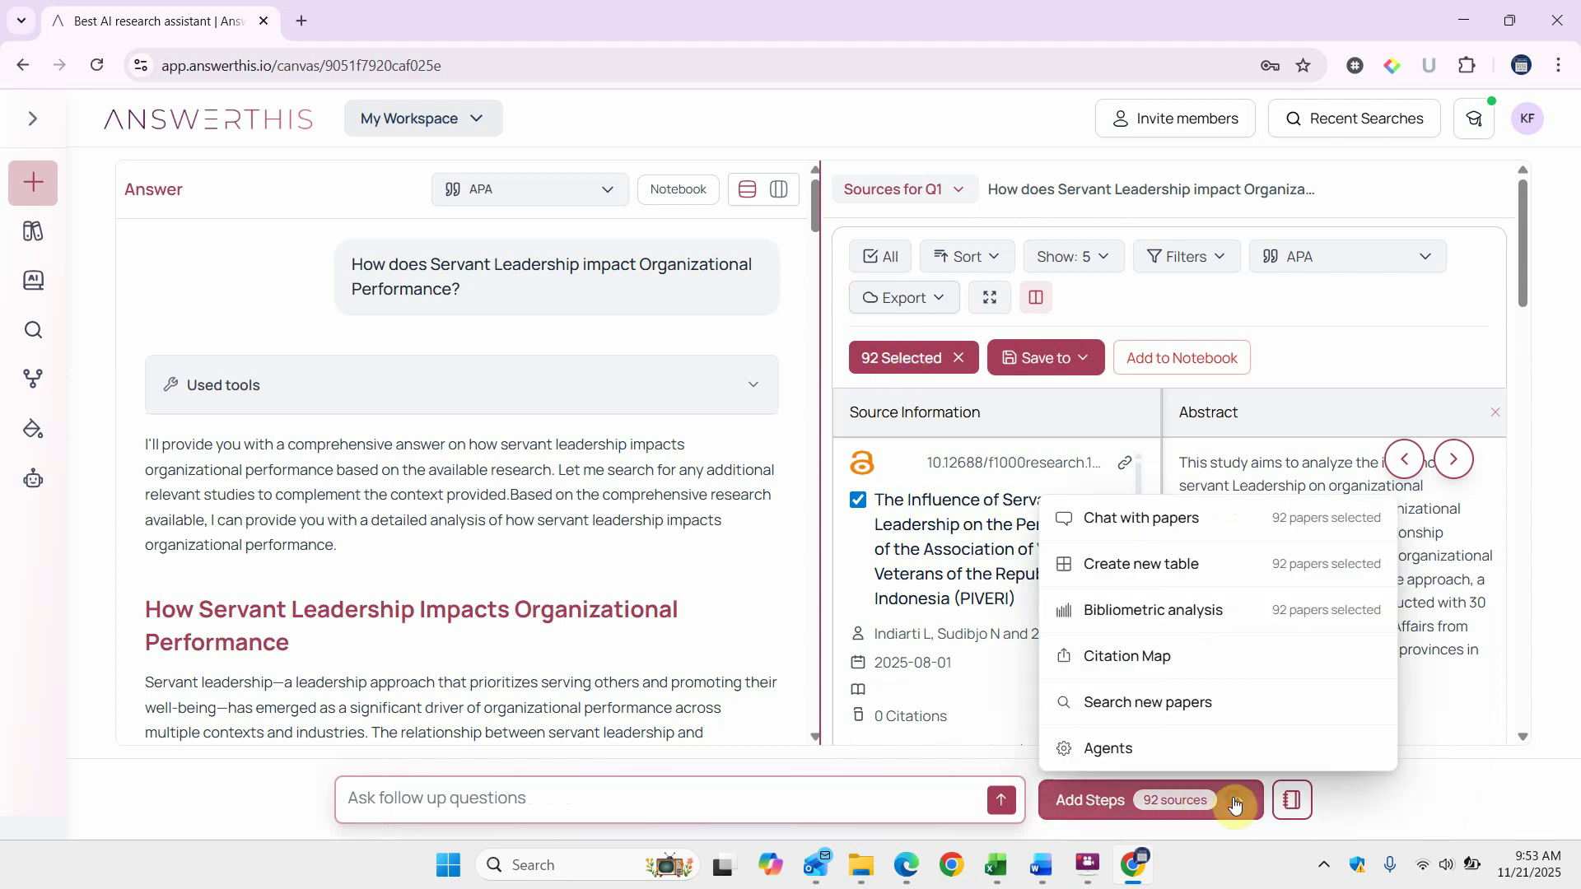
left_click(1133, 616)
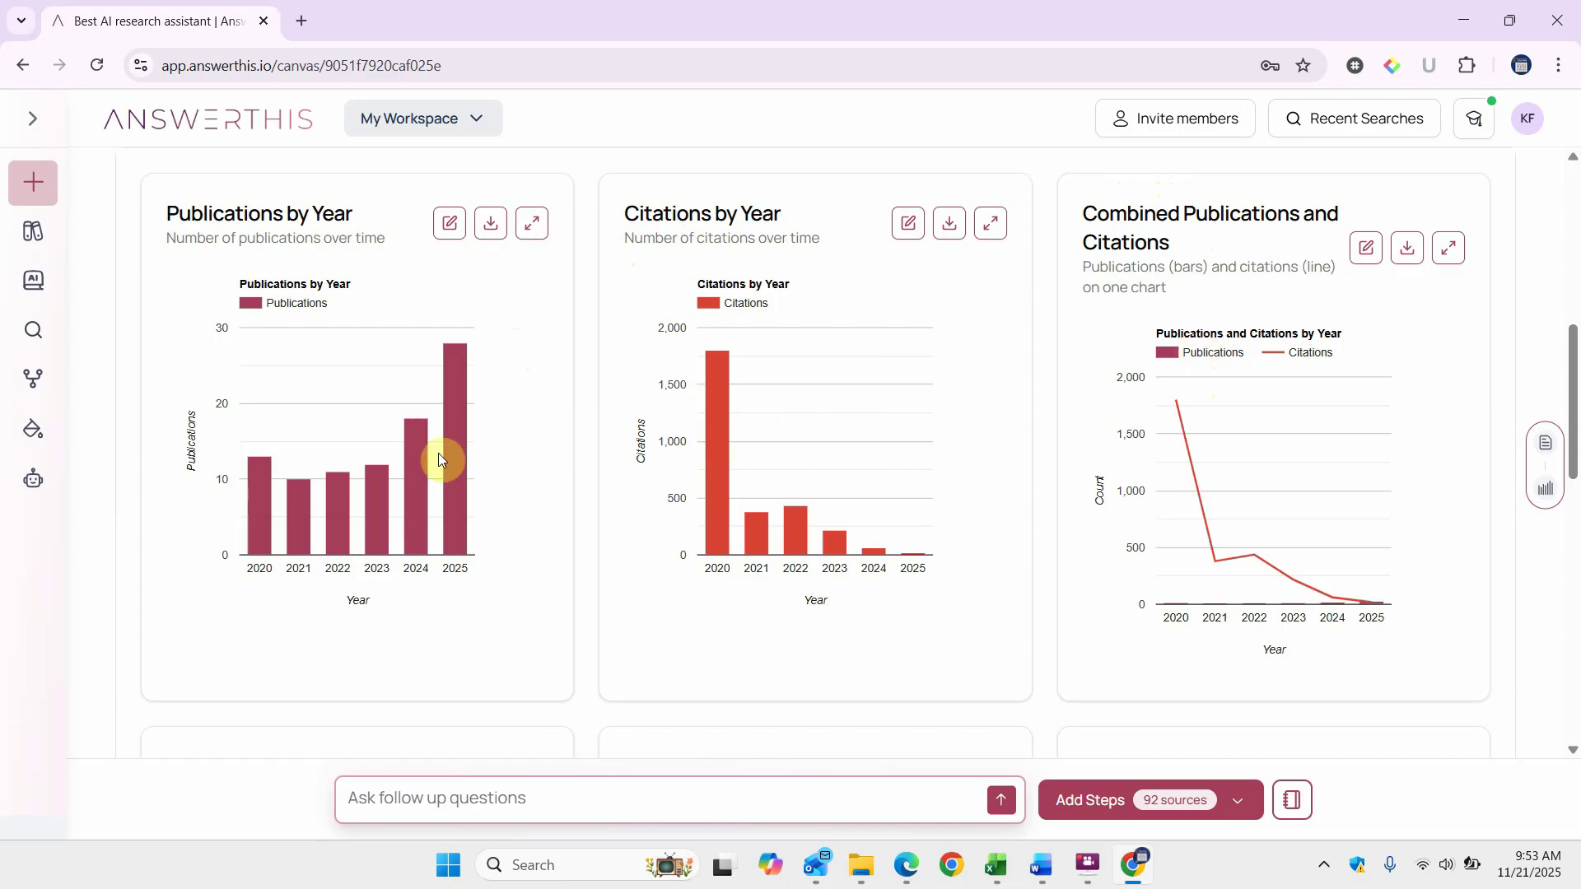
Check the yearly publication and citation values, then scroll through all bibliometric chart cards
mouse_move(451, 369)
mouse_move(711, 359)
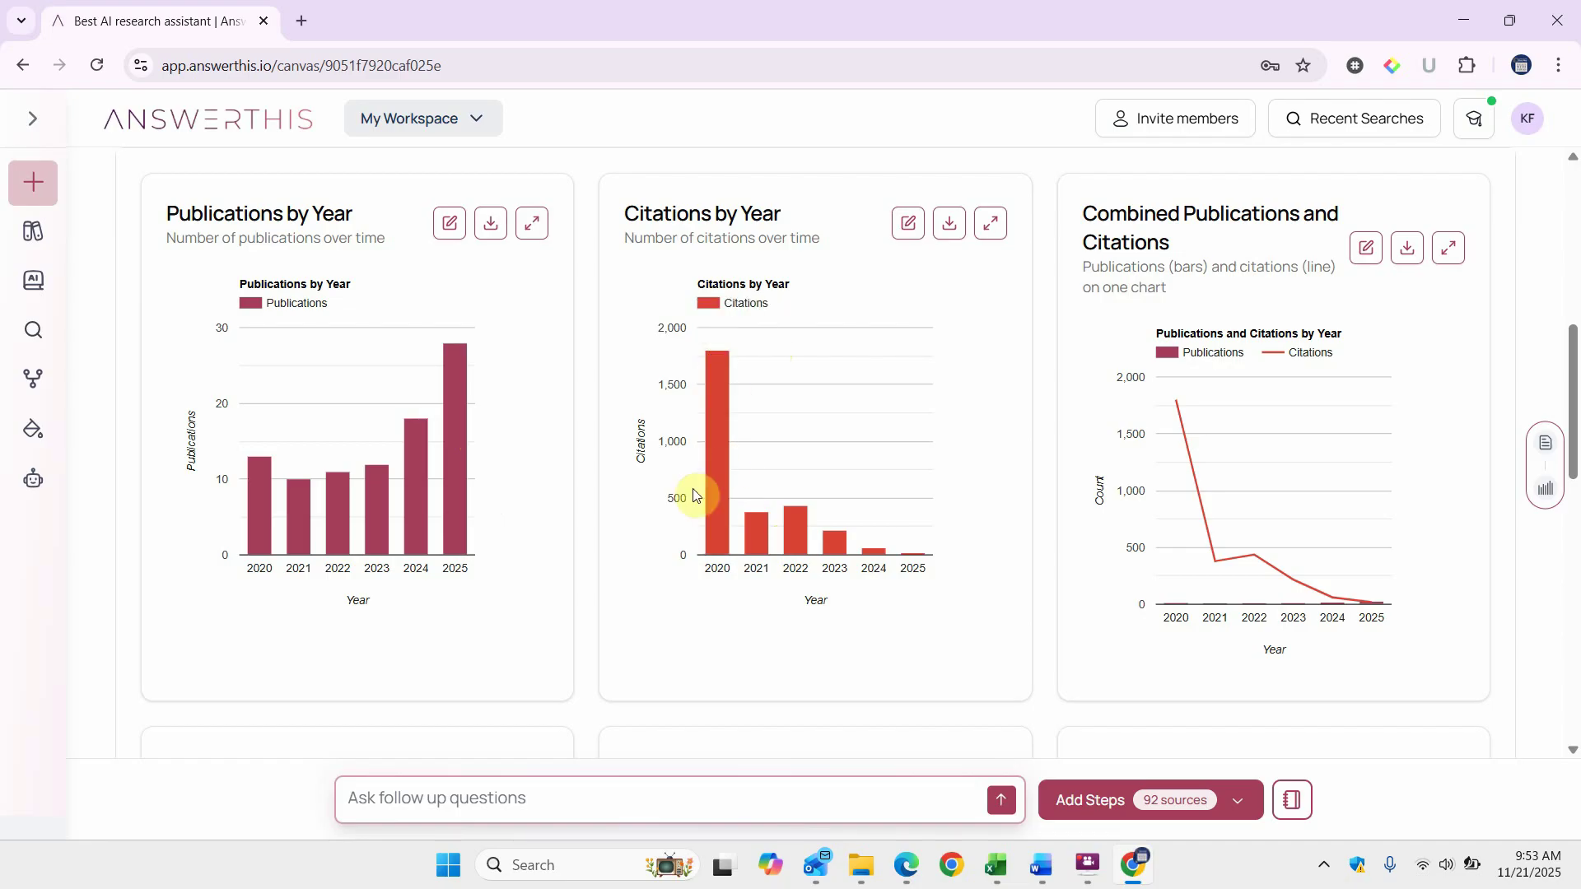
scroll(1170, 494, "down", 6)
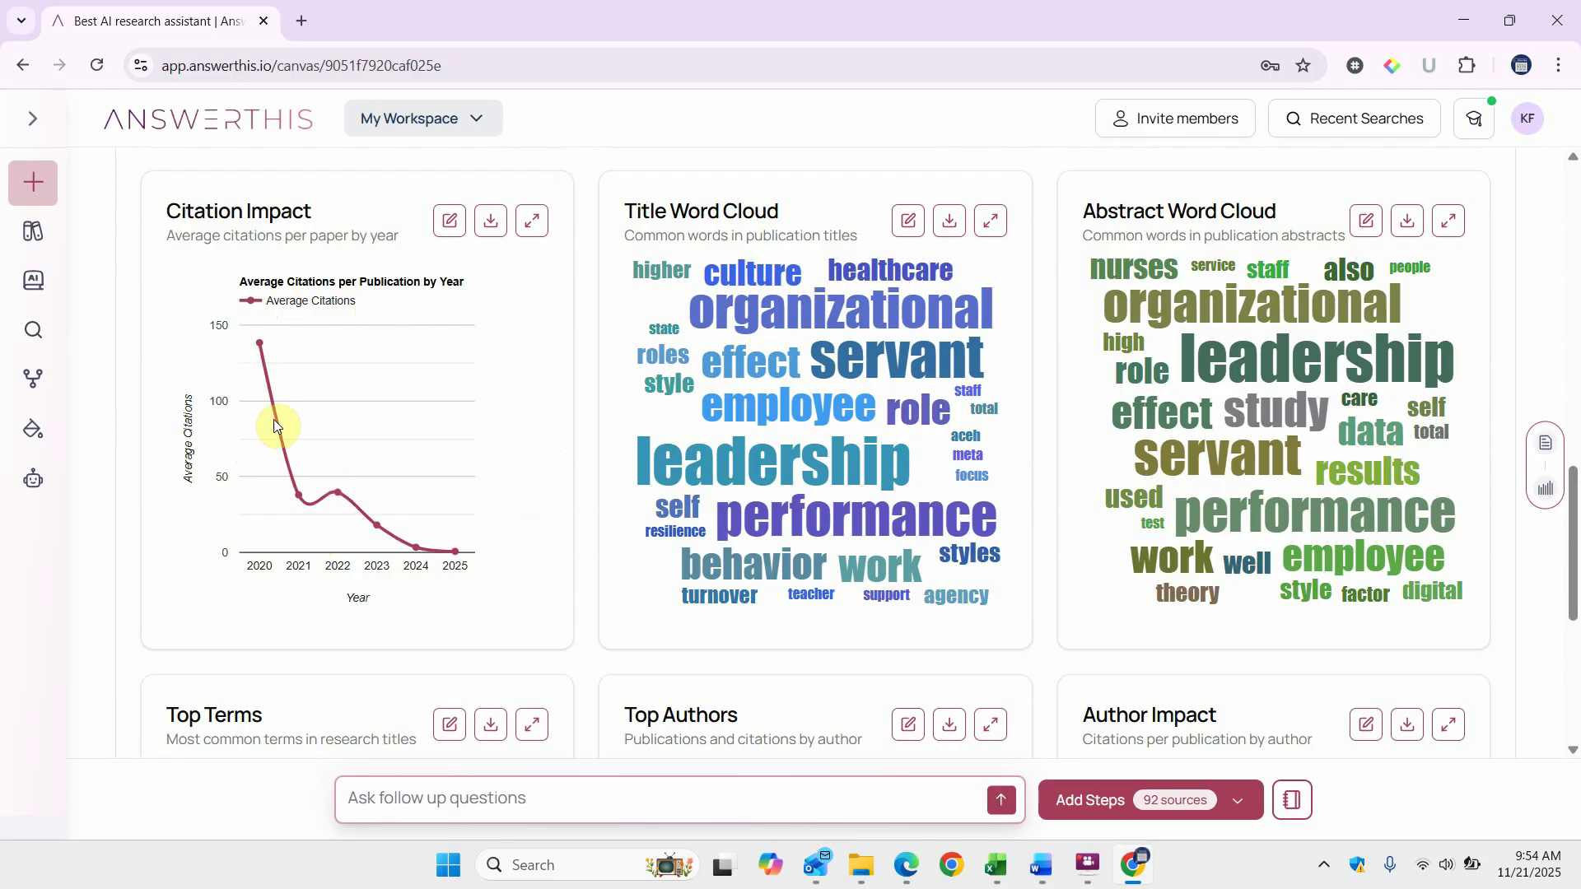
scroll(1183, 422, "down", 5)
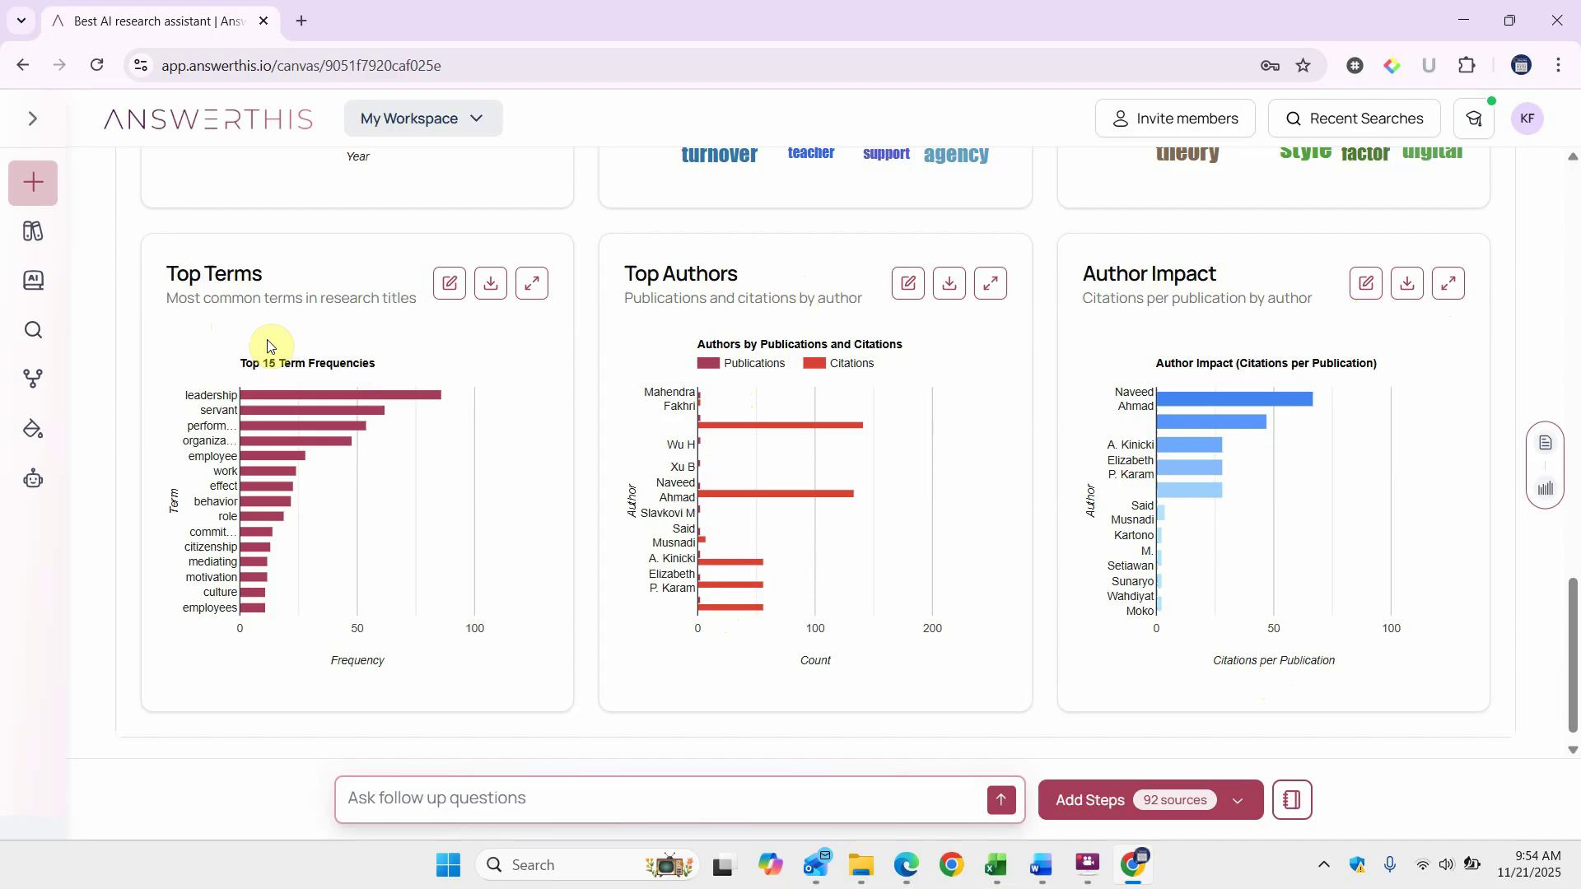
Download the Top Authors chart as author-publications.png and view it in Photos
left_click(947, 287)
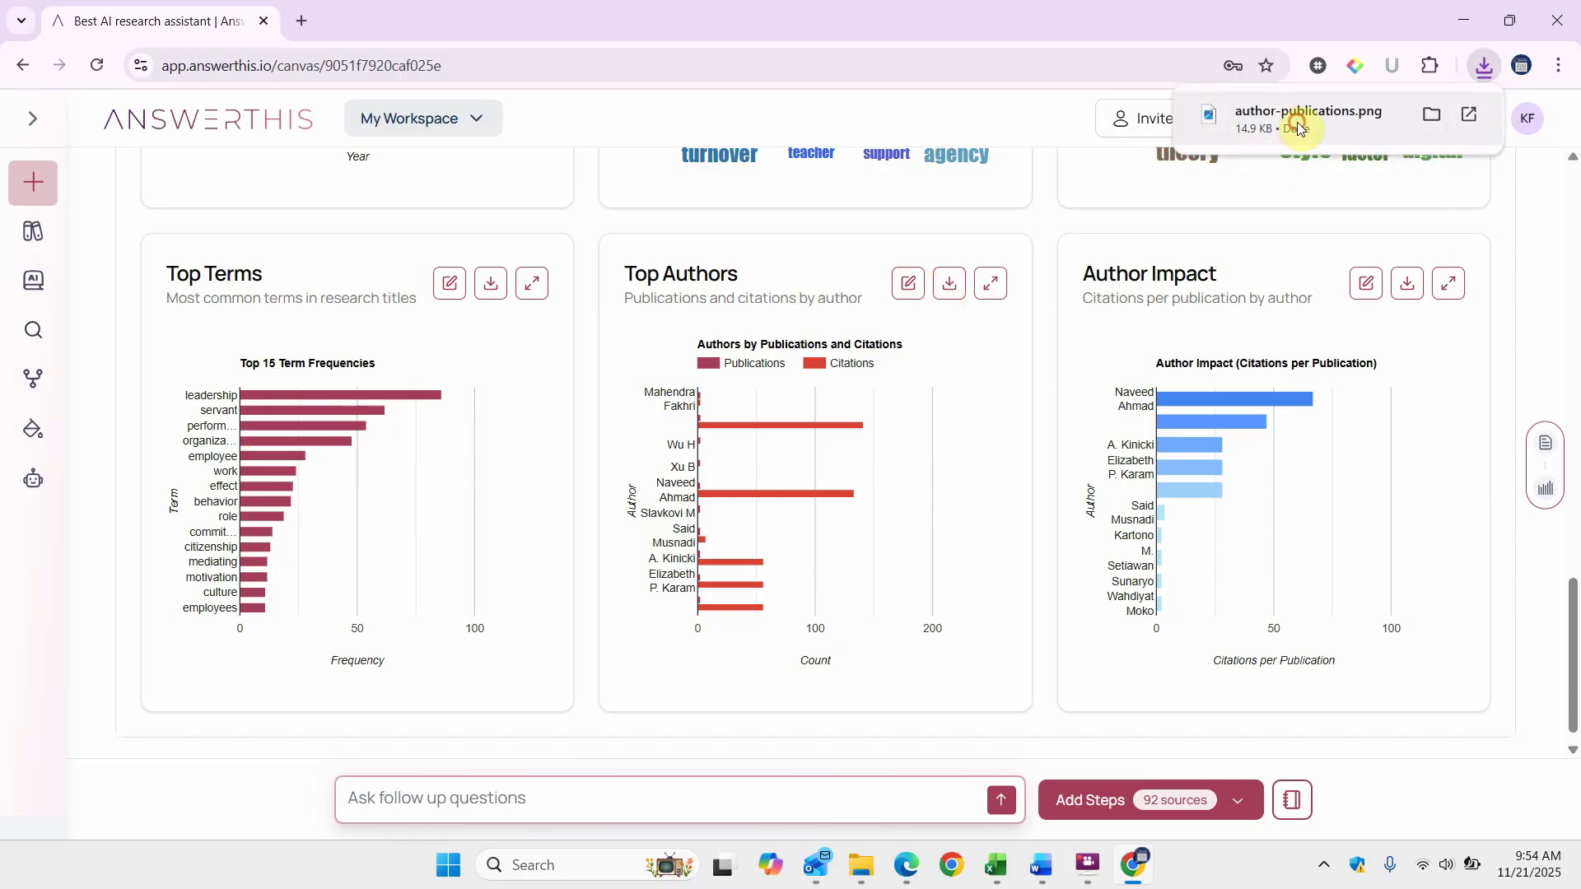
left_click(1297, 122)
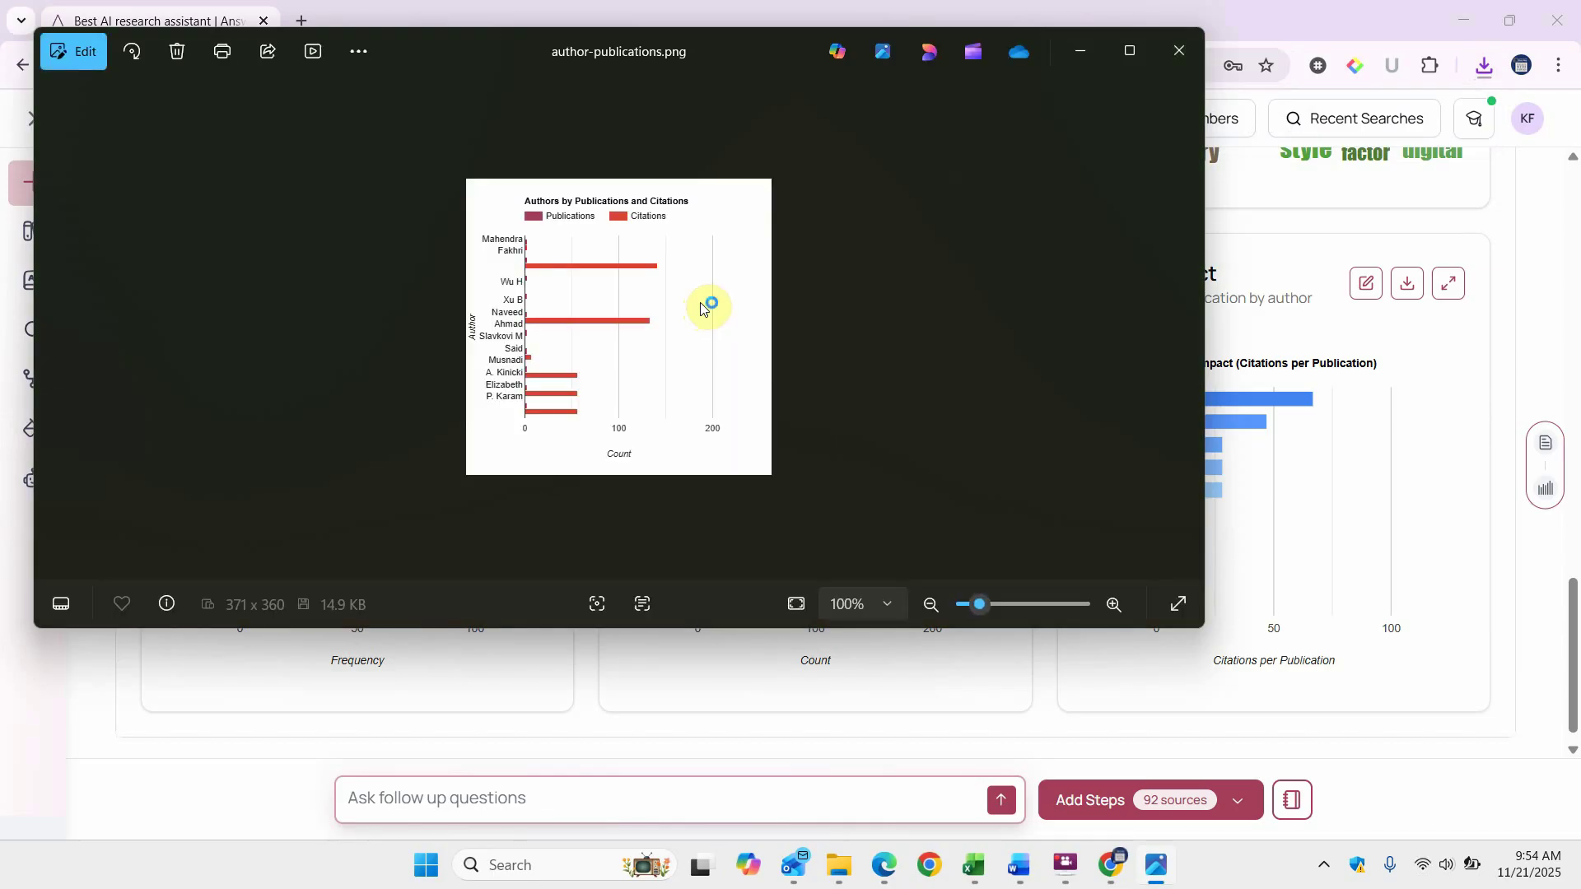
left_click(1161, 60)
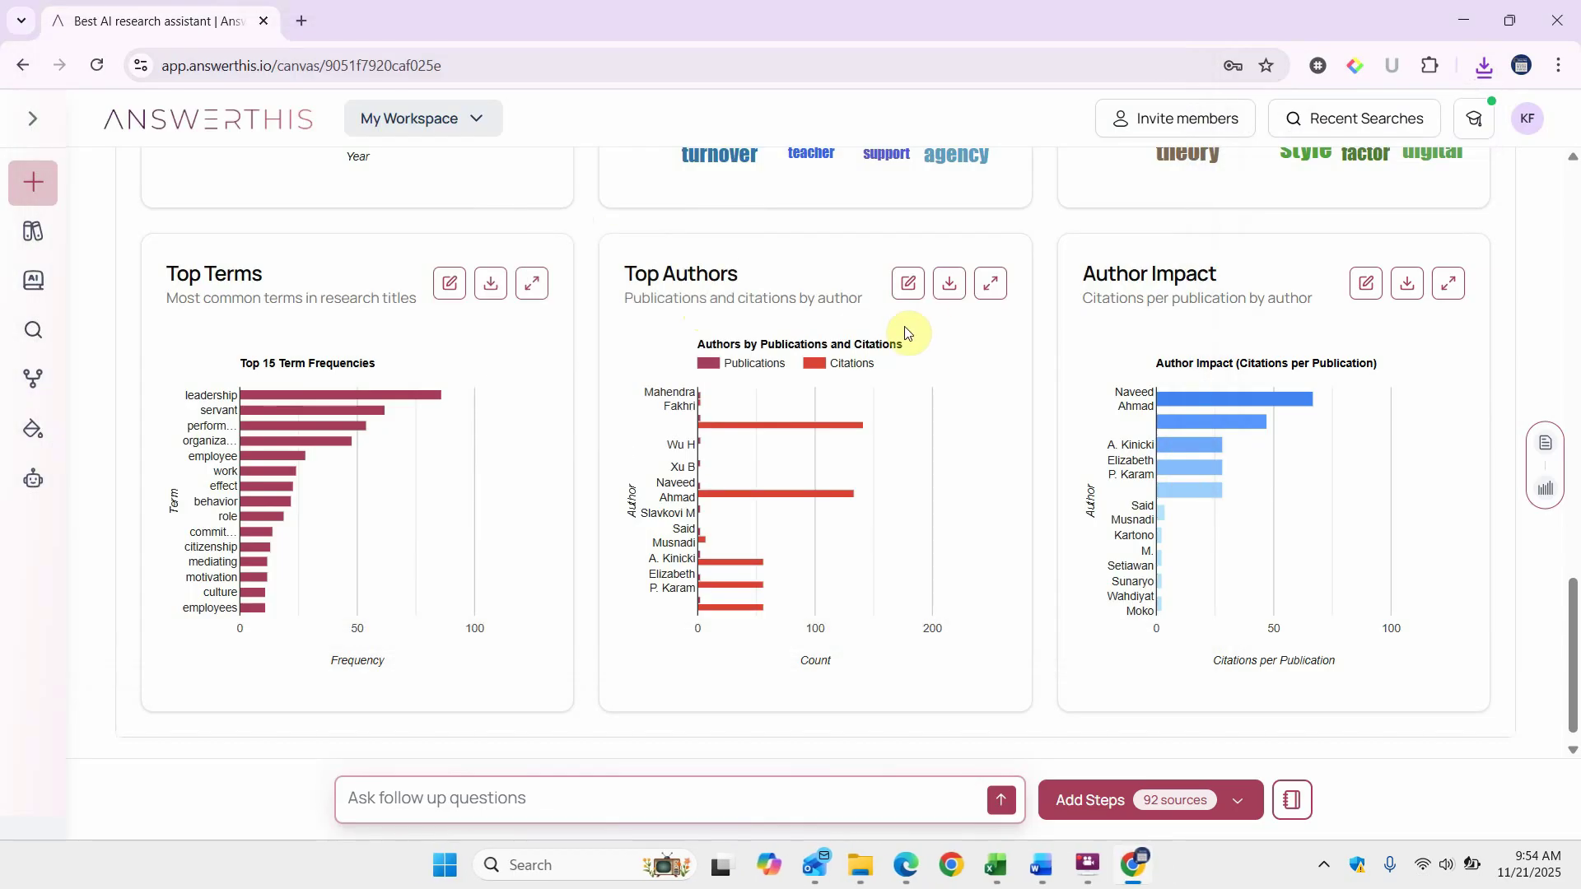
Enlarge and restore the Top Authors and Author Impact charts, then scroll back up
left_click(993, 284)
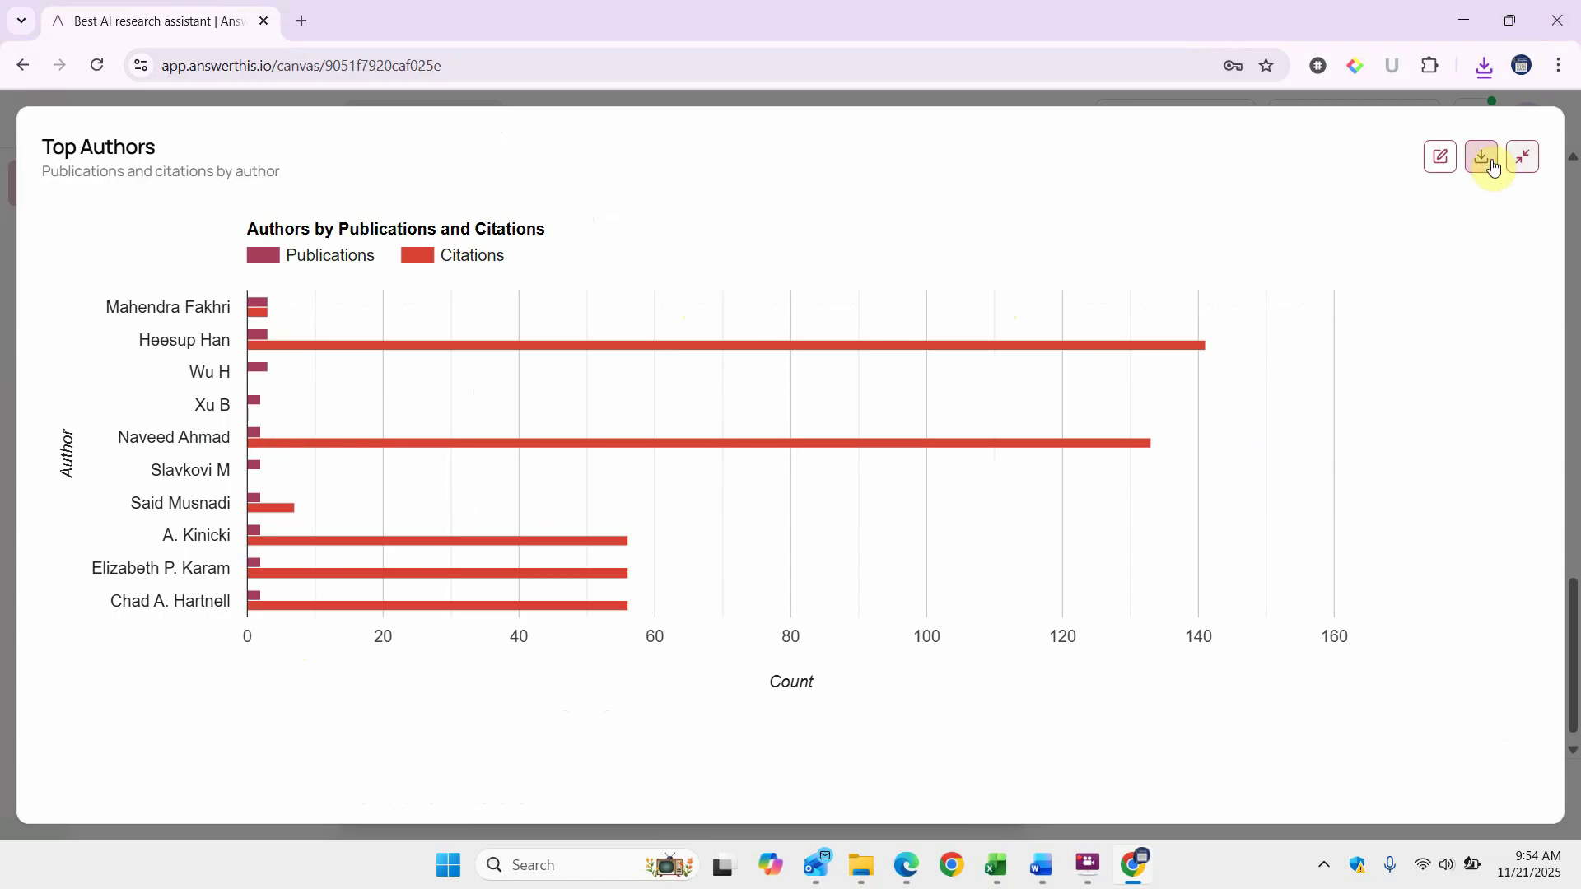
left_click(1523, 158)
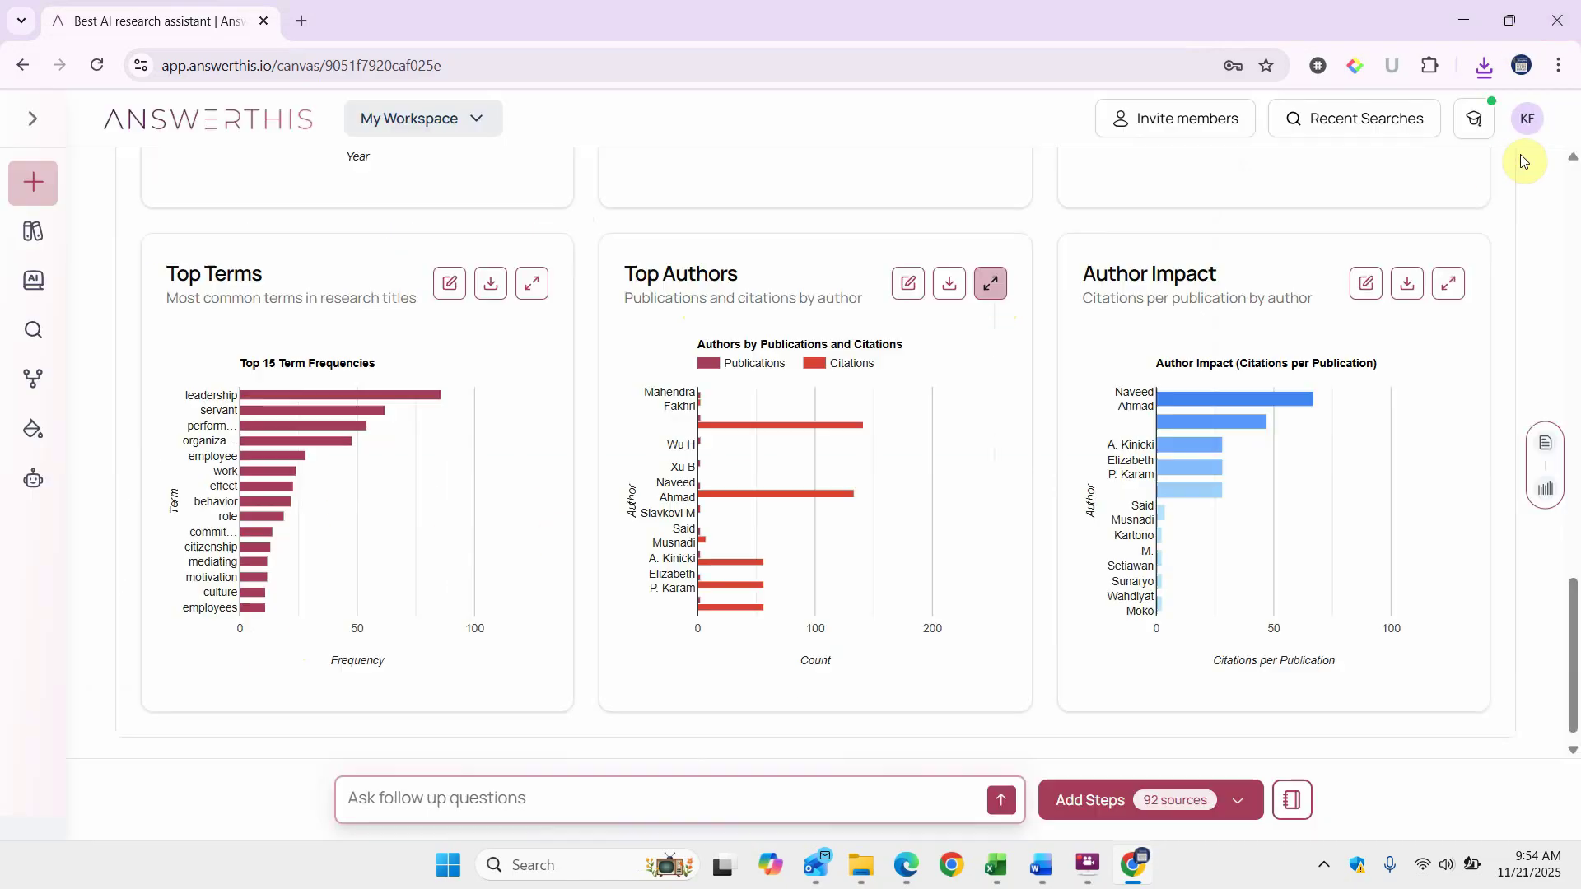
left_click(1446, 284)
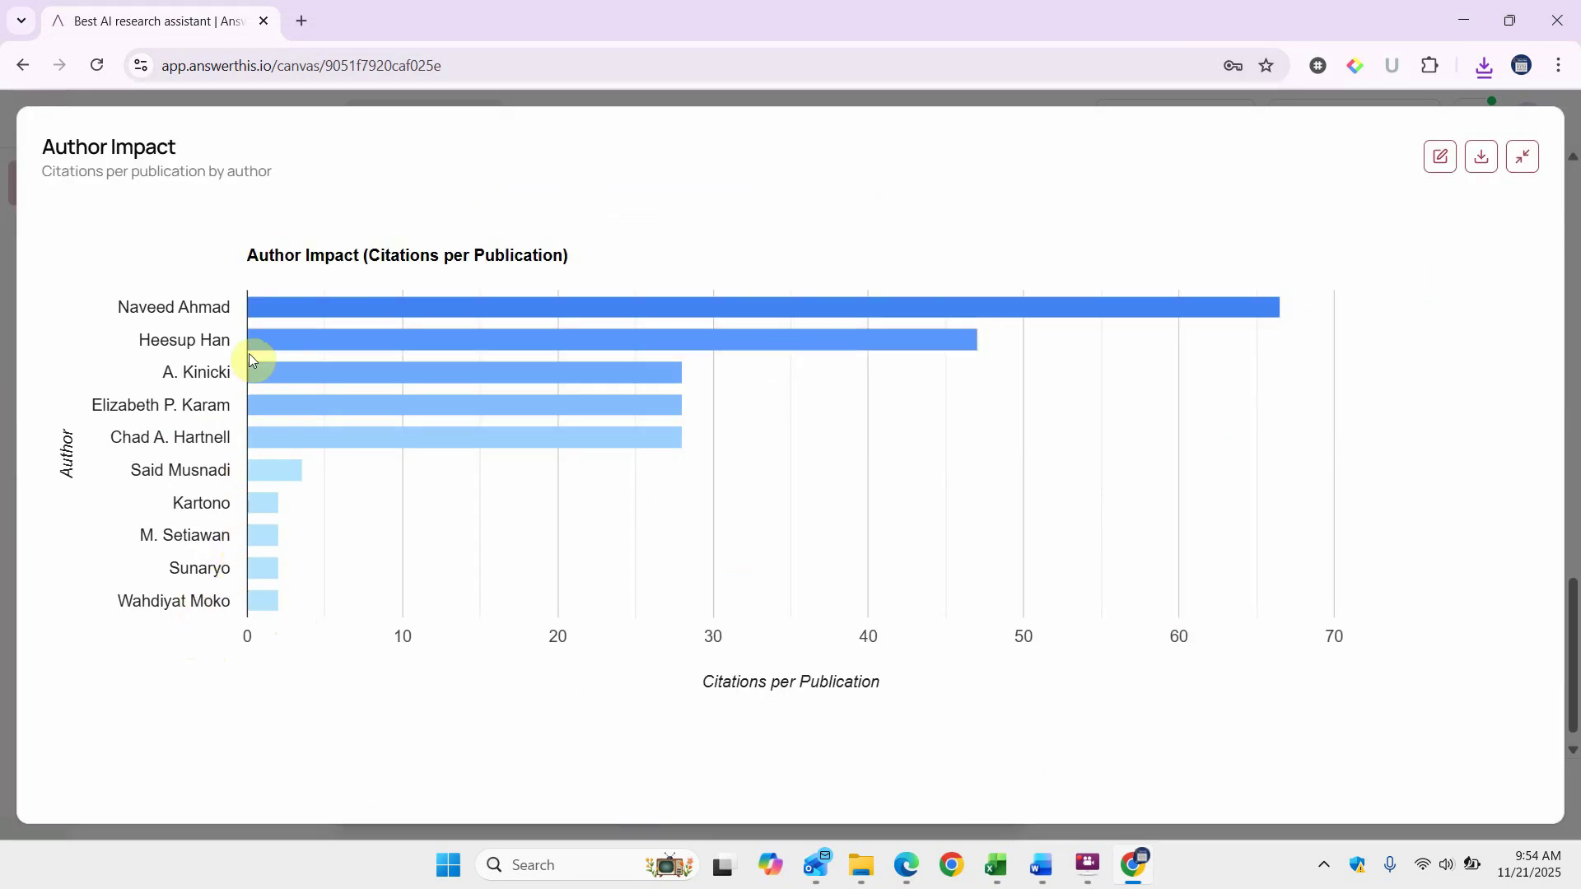
left_click(1527, 158)
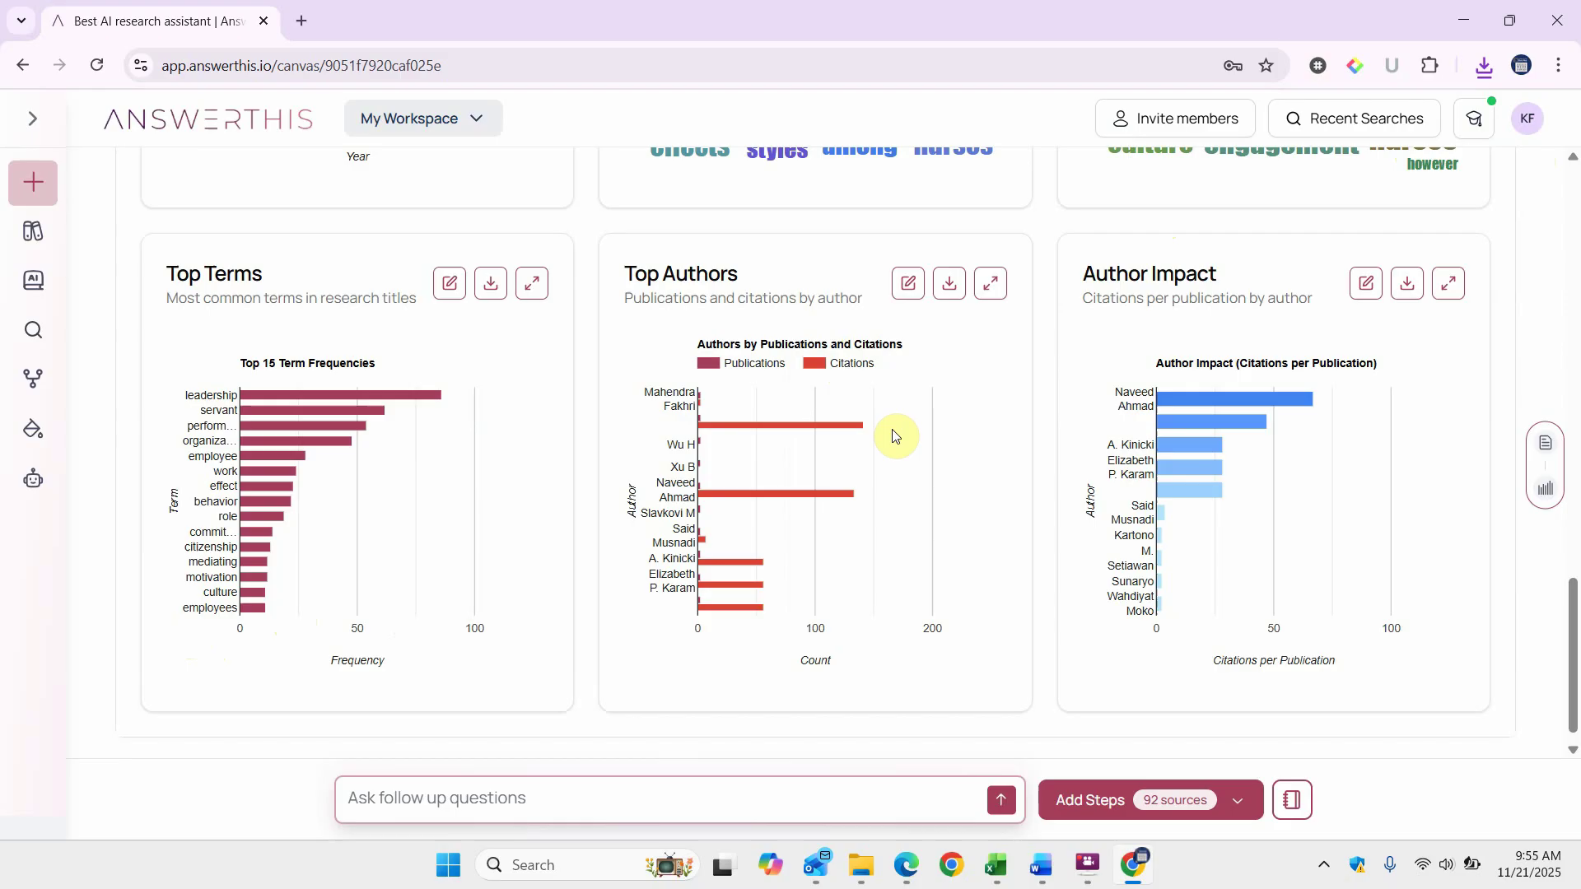
scroll(895, 445, "up", 1)
scroll(891, 449, "down", 1)
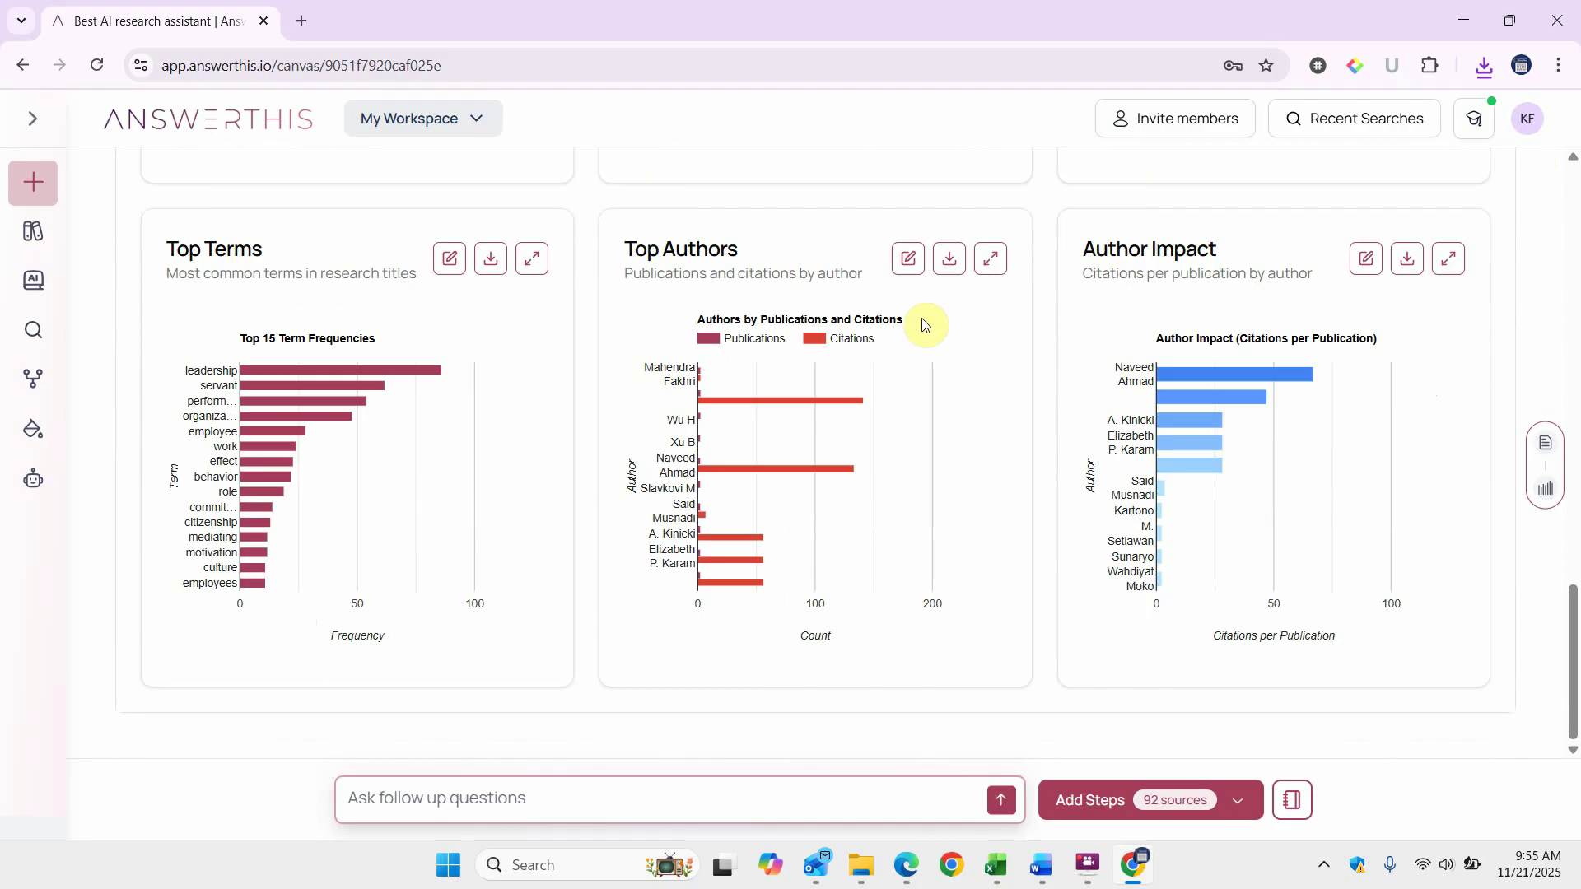
scroll(921, 328, "up", 15)
scroll(1105, 353, "down", 20)
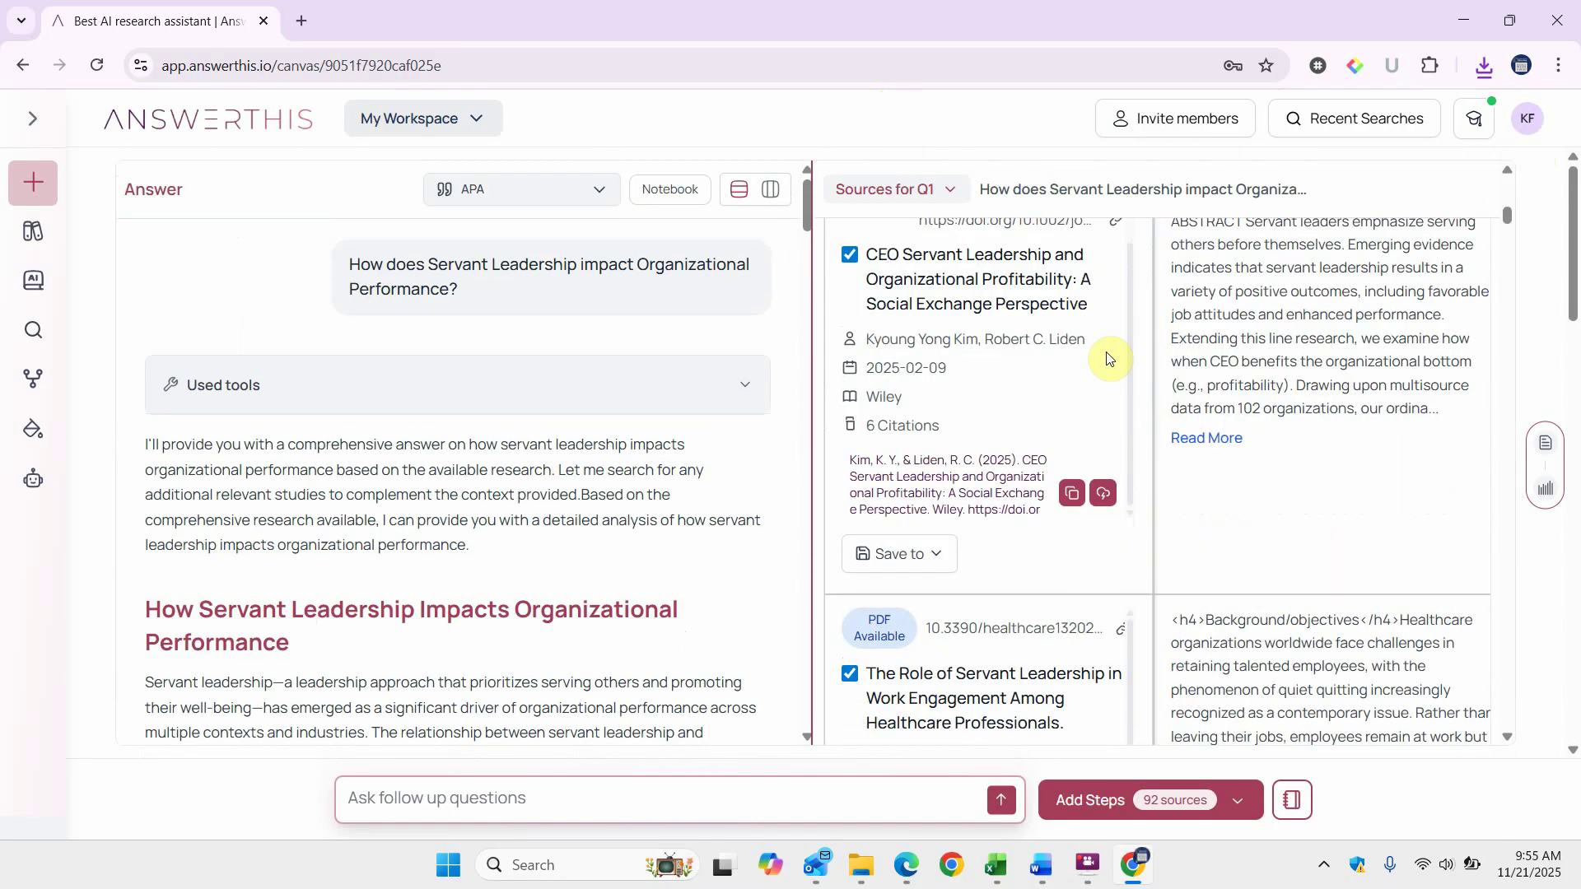
scroll(1106, 357, "down", 8)
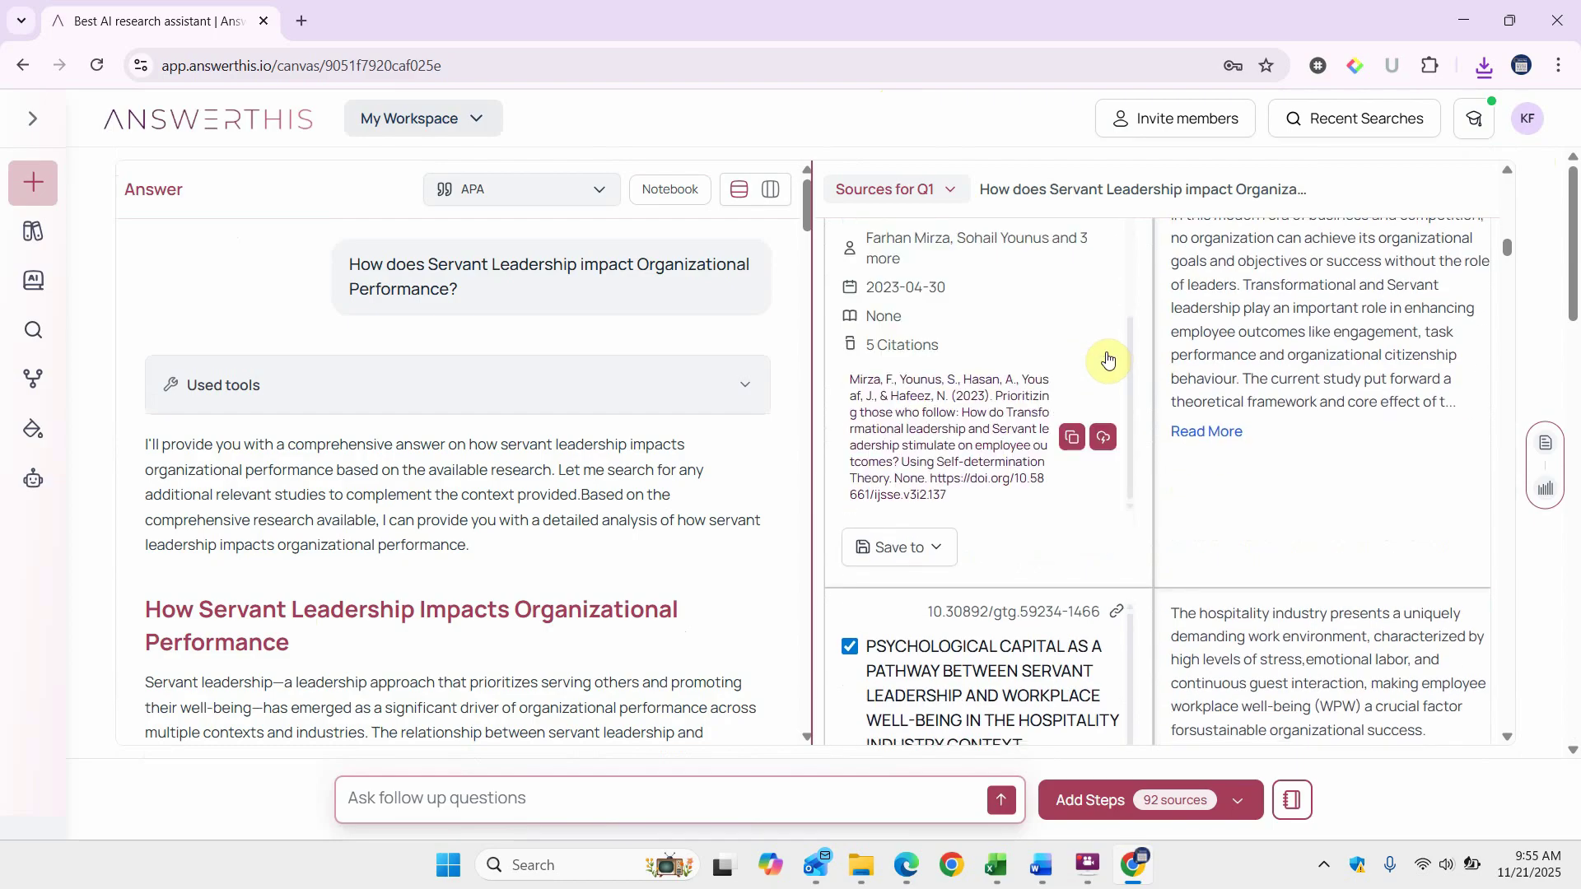
left_click(1237, 808)
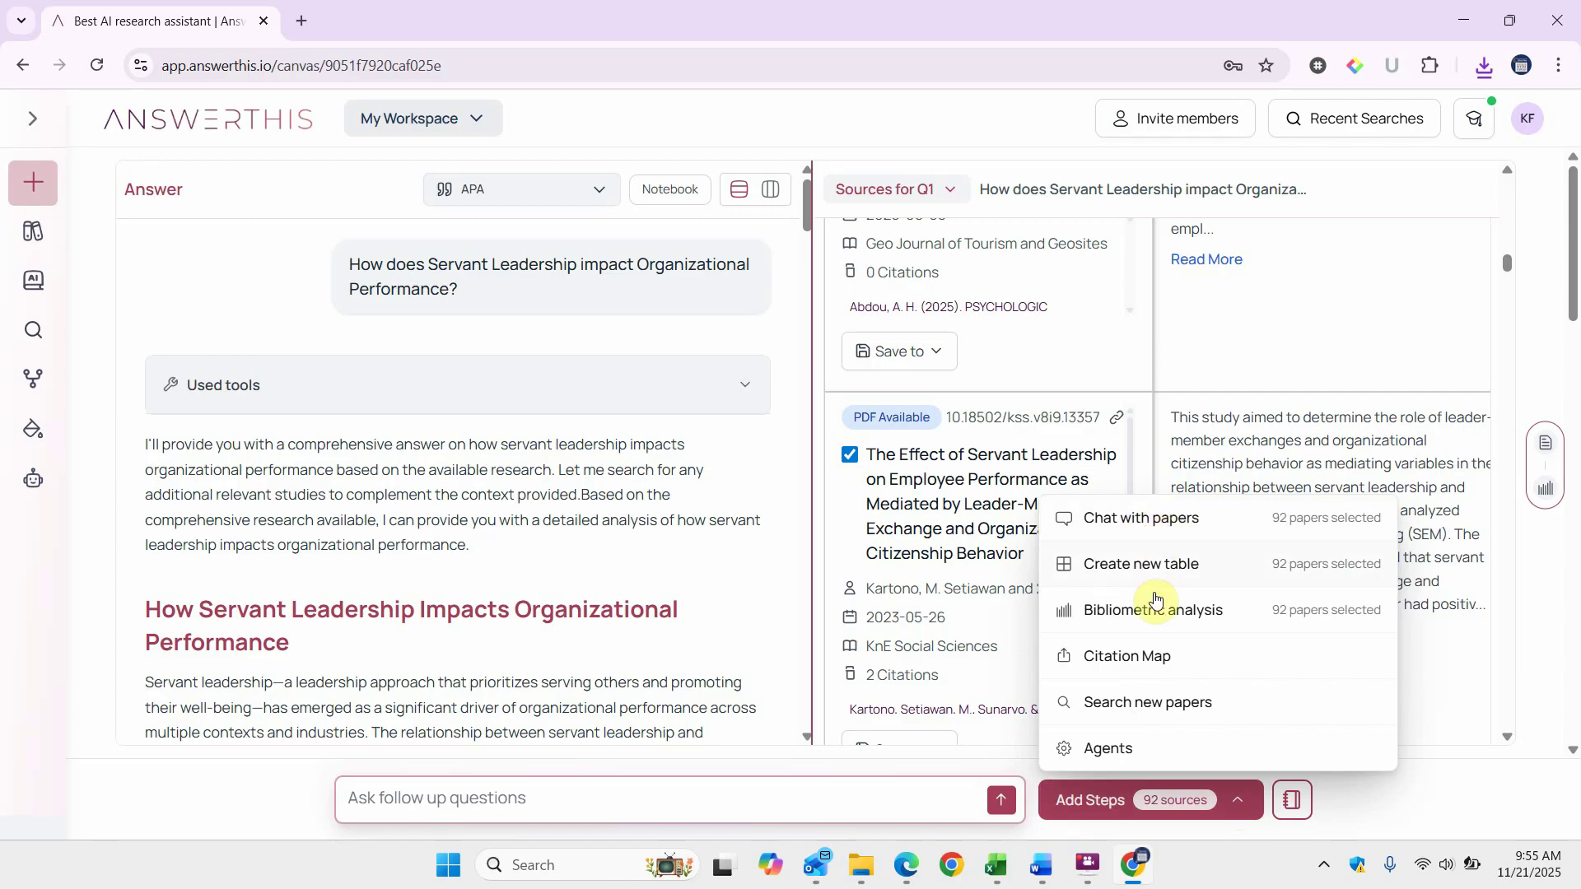
left_click(1154, 667)
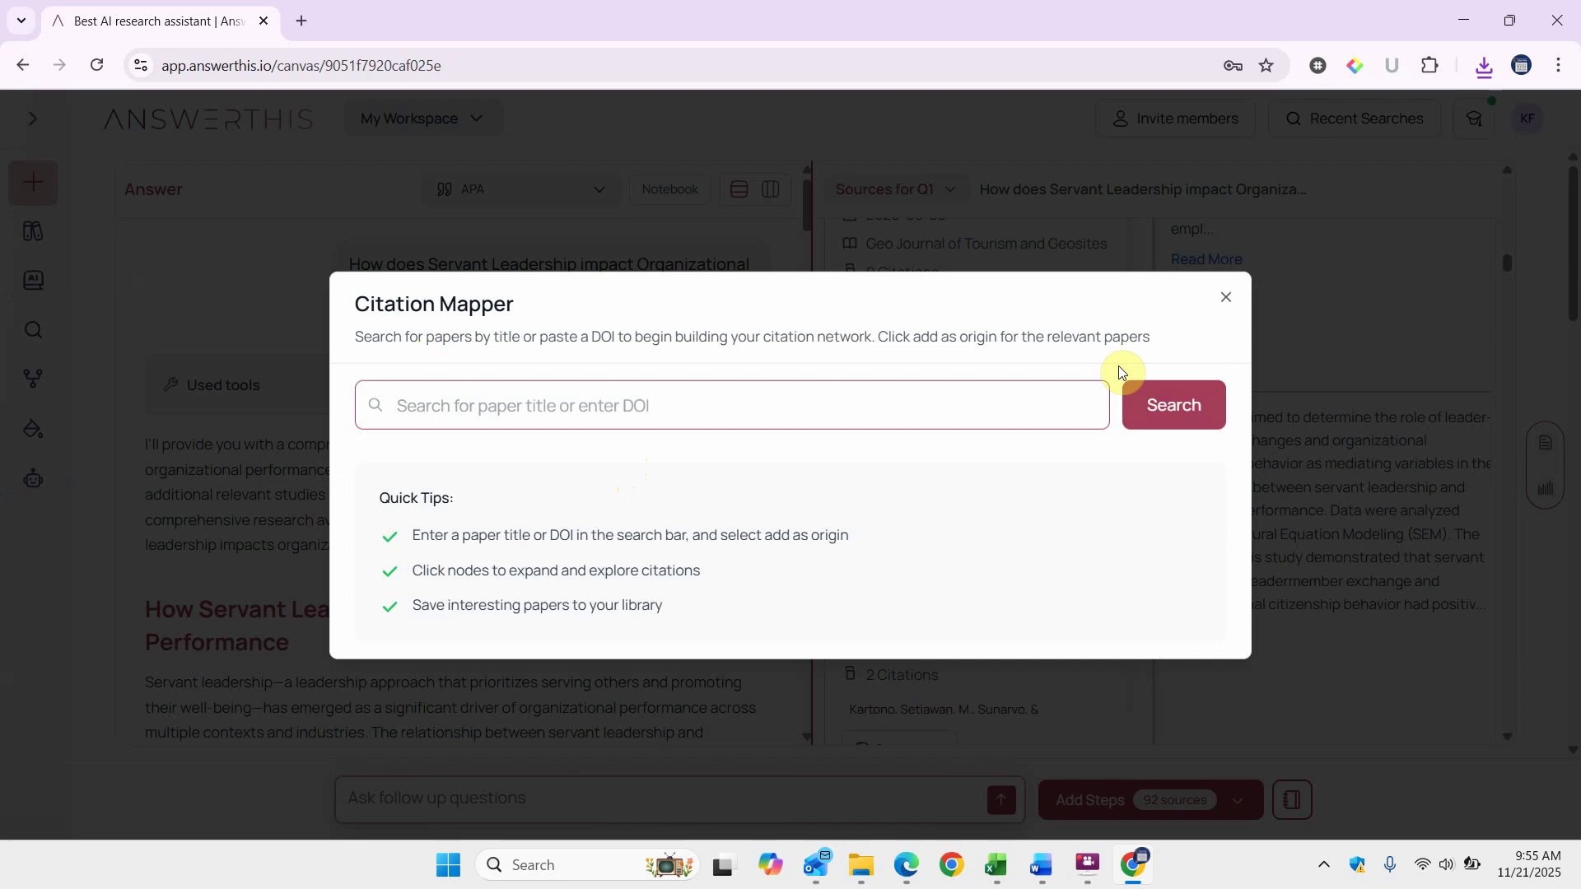
left_click(1227, 307)
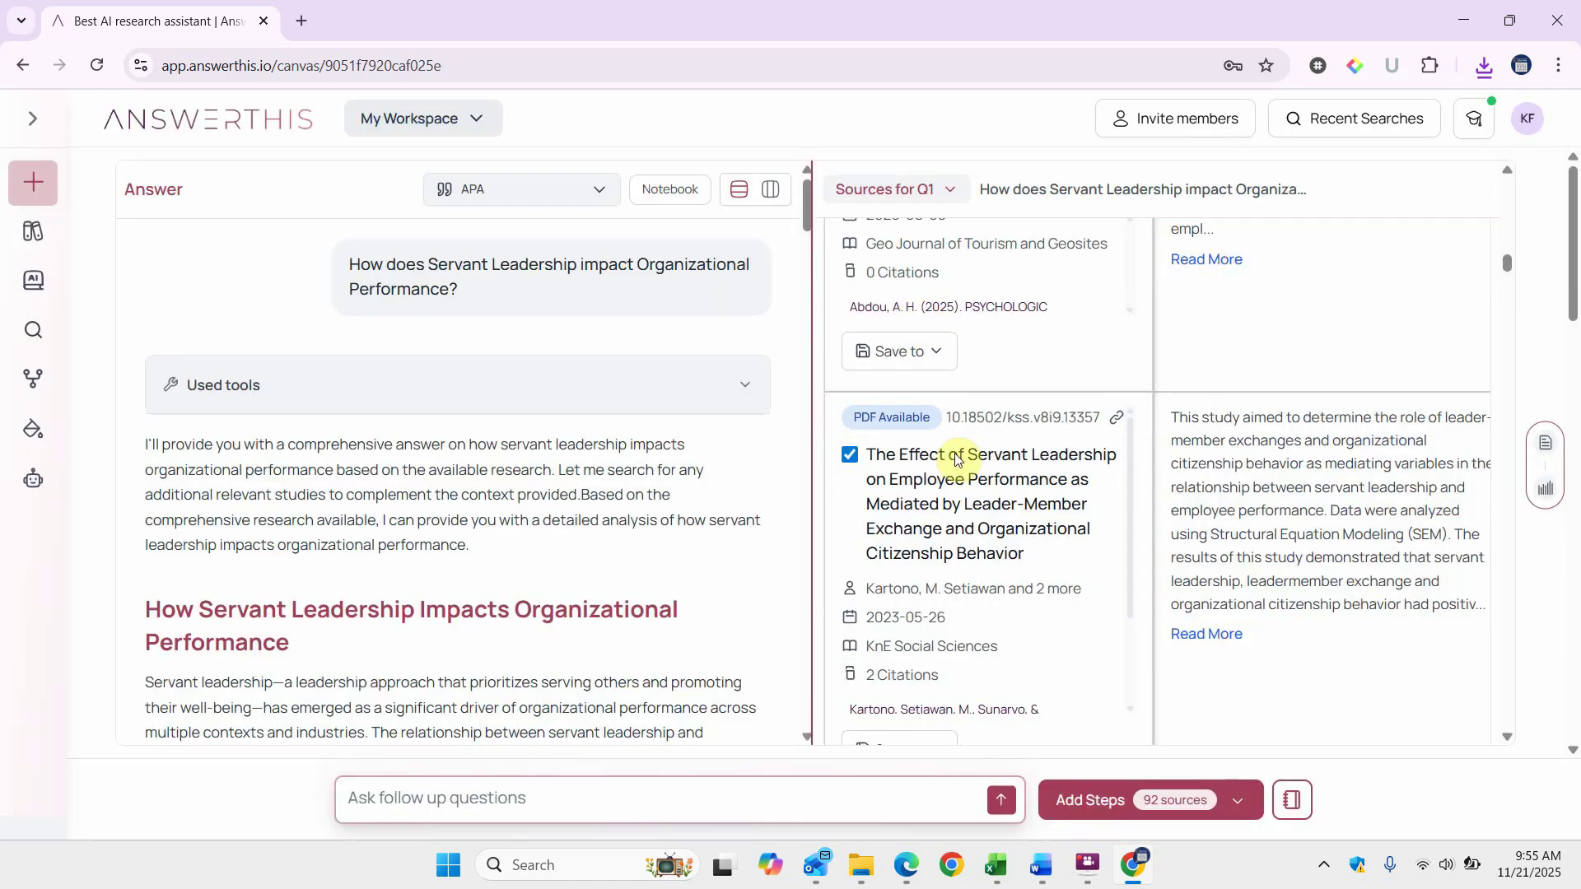
scroll(972, 460, "up", 5)
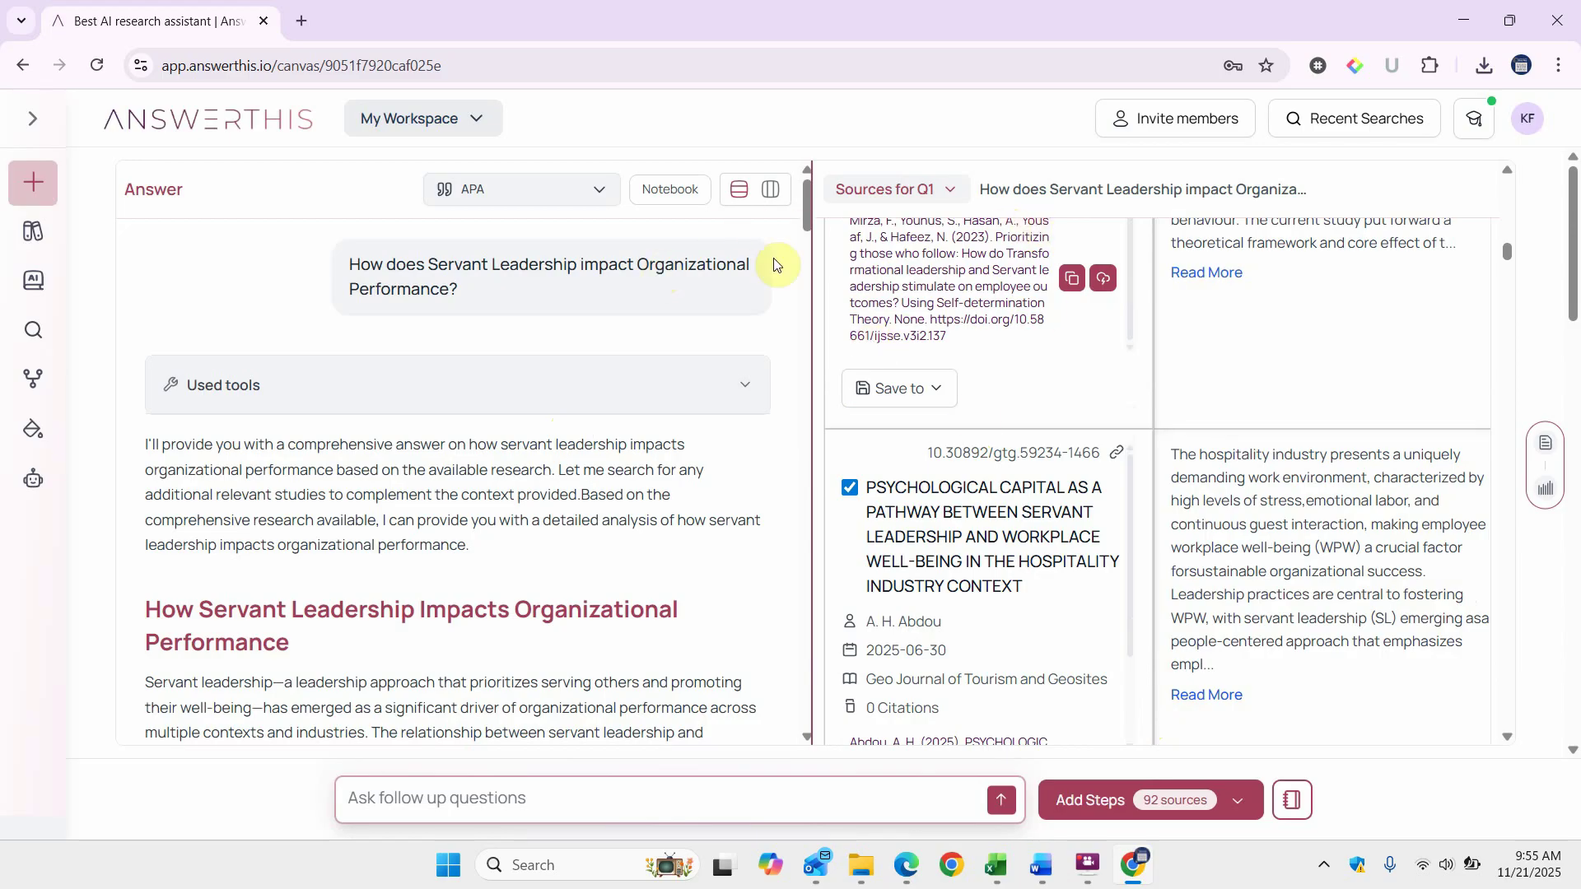
left_click_drag(805, 220, 822, 170)
scroll(535, 555, "down", 5)
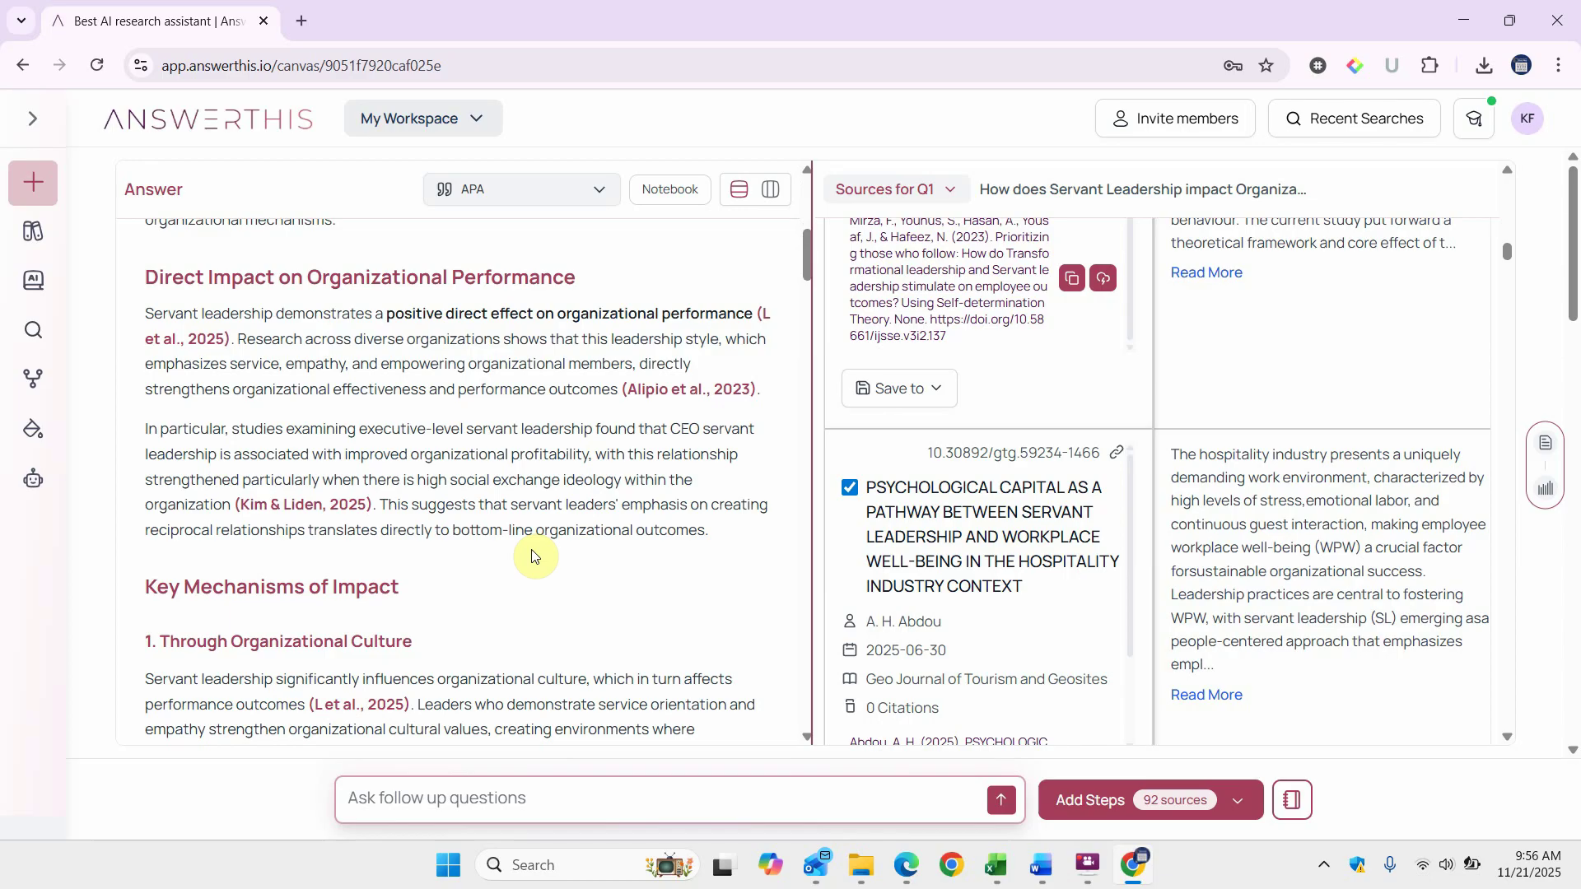
scroll(534, 557, "down", 5)
scroll(494, 425, "down", 5)
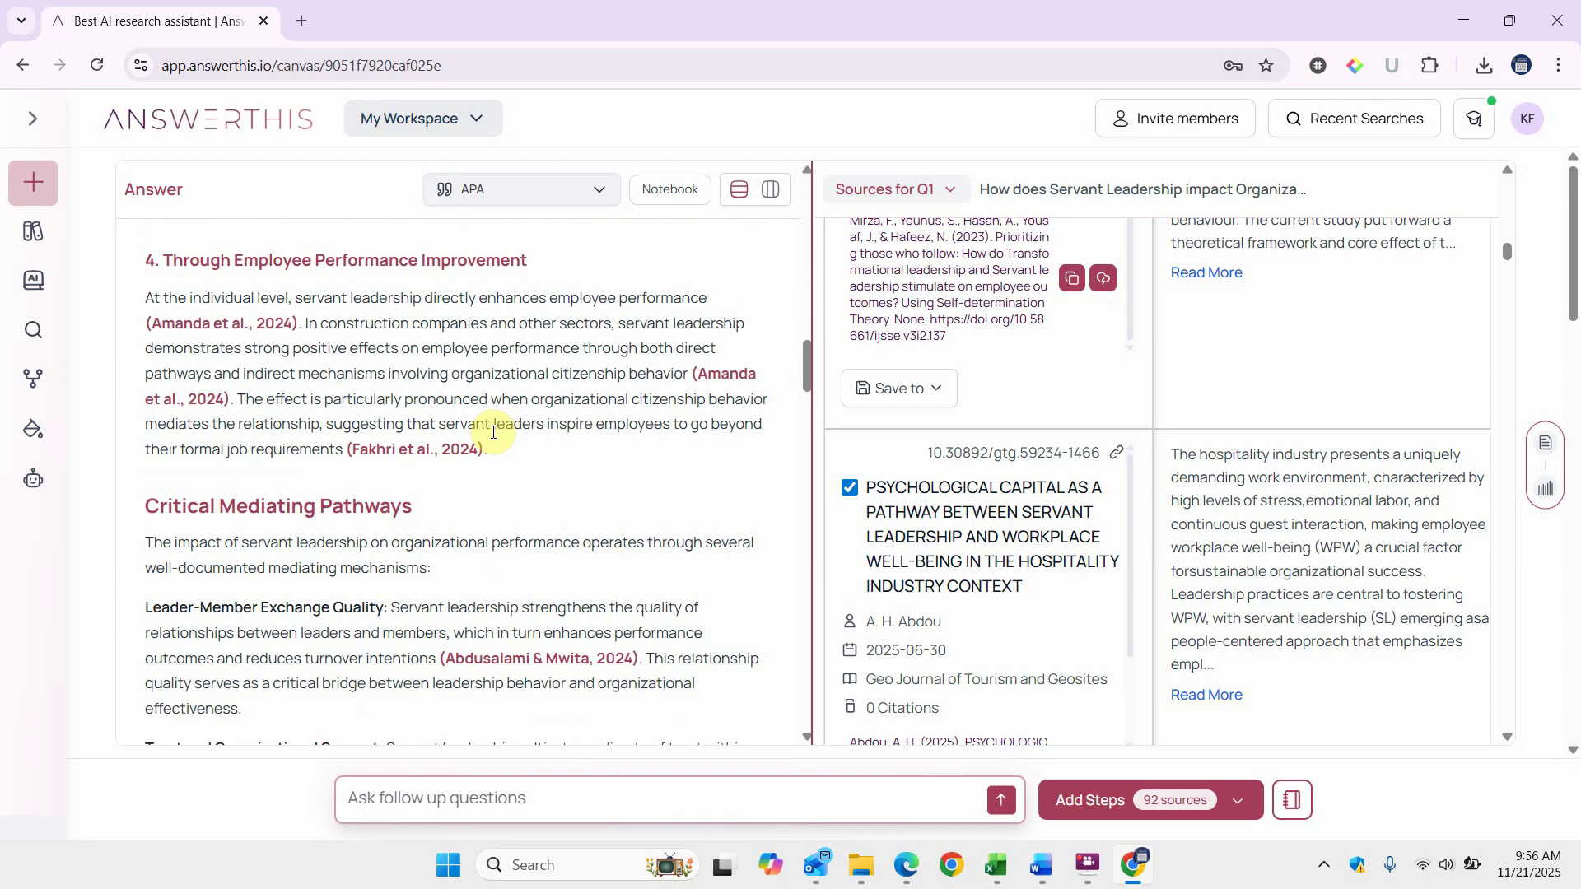
scroll(494, 432, "down", 15)
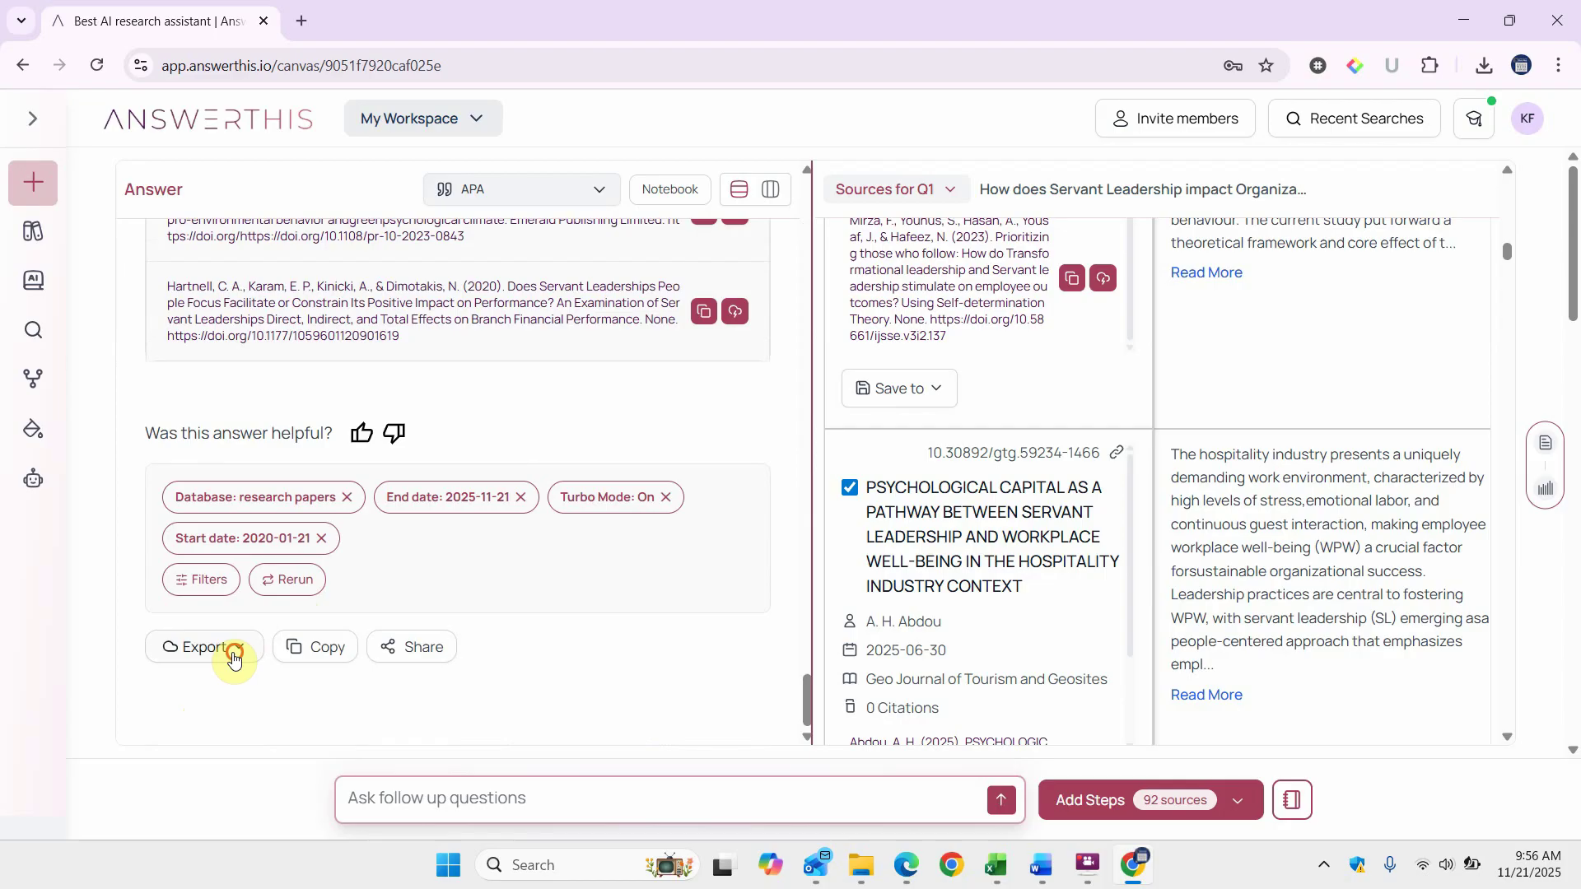
left_click(233, 657)
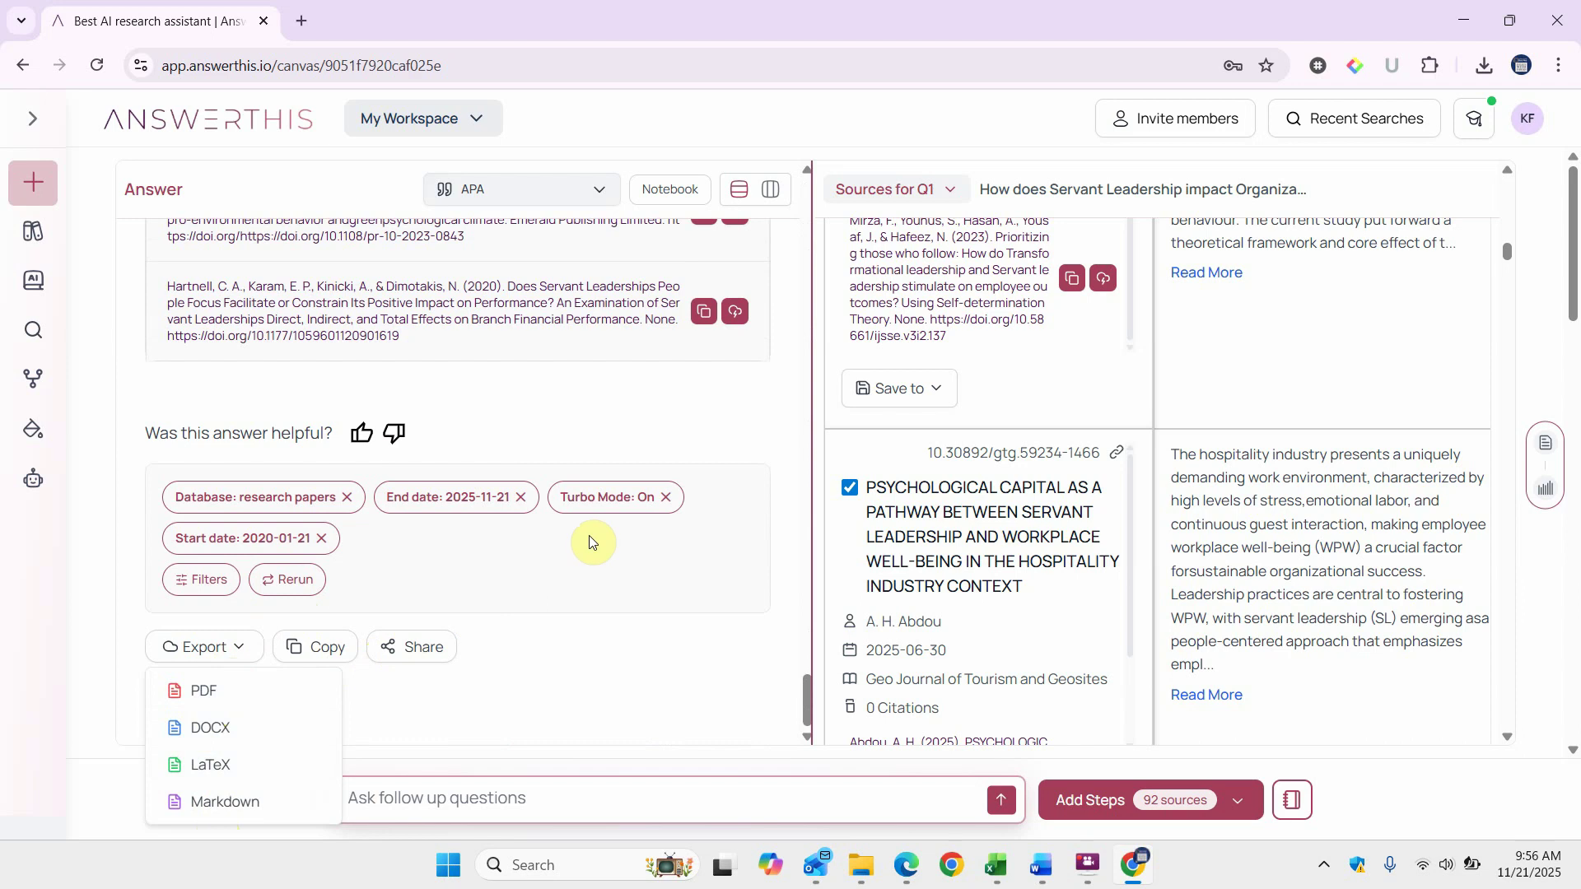
left_click(787, 387)
scroll(788, 386, "up", 5)
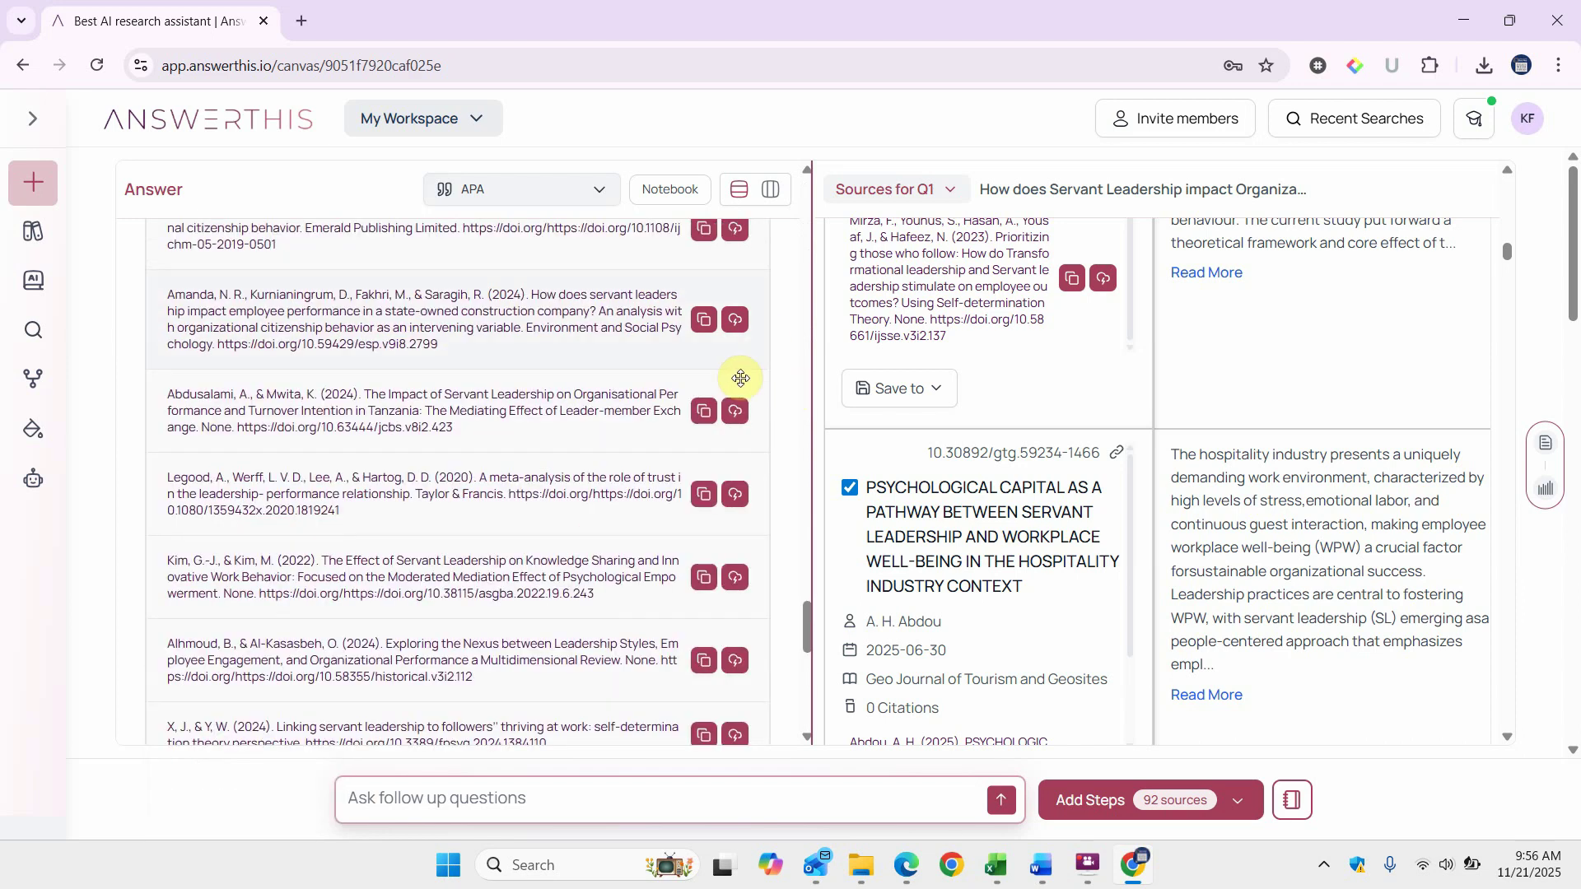
scroll(525, 346, "up", 20)
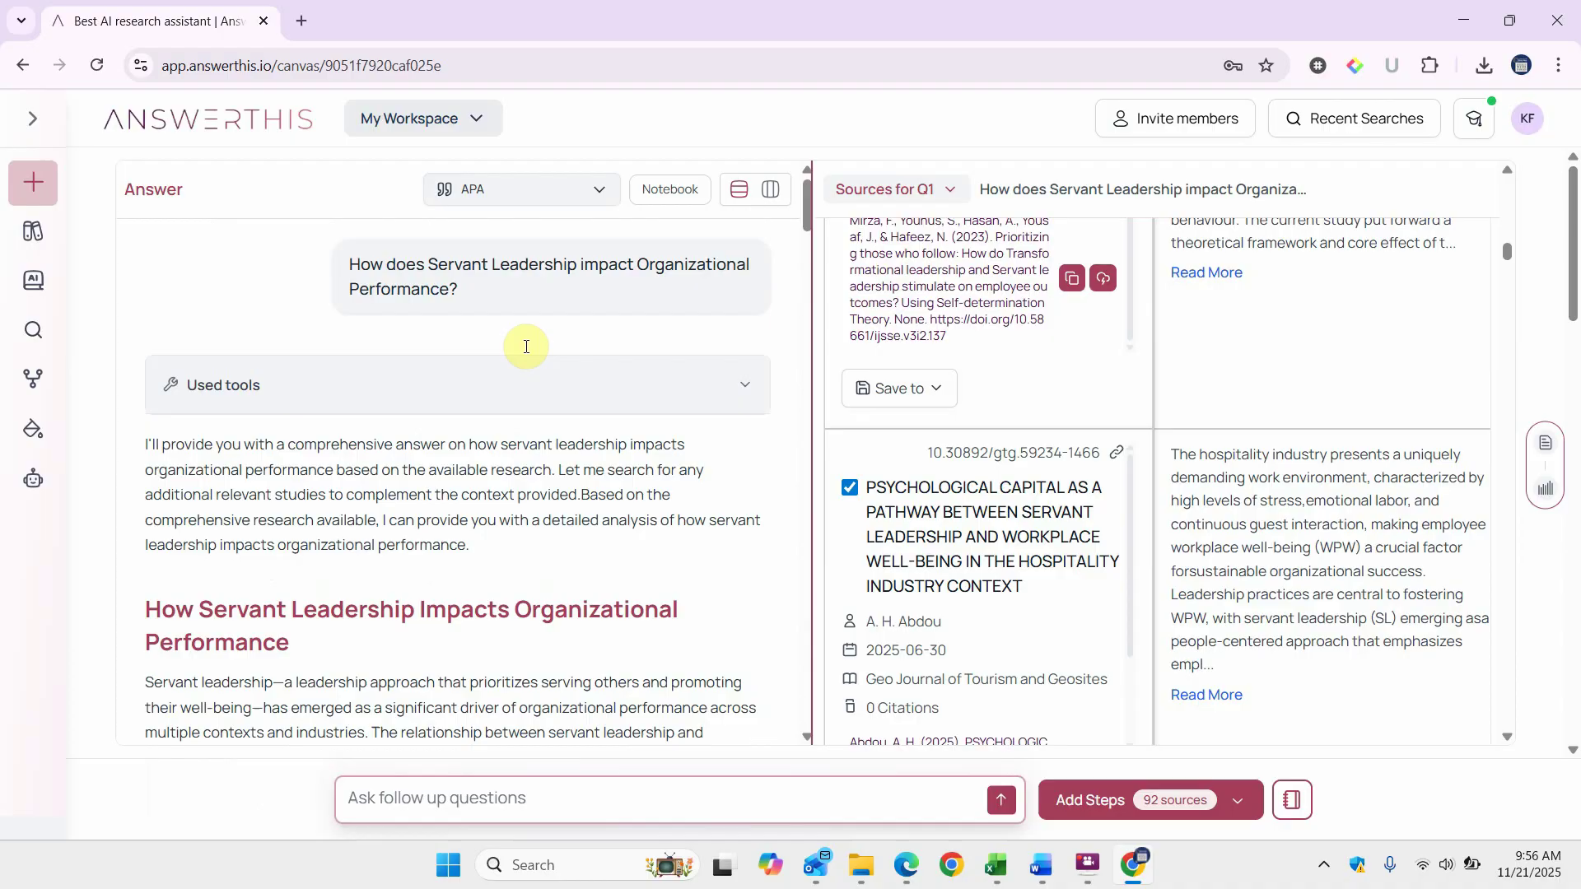
Add the answer to the Default Notebook and delete its intro line and divider
left_click(674, 191)
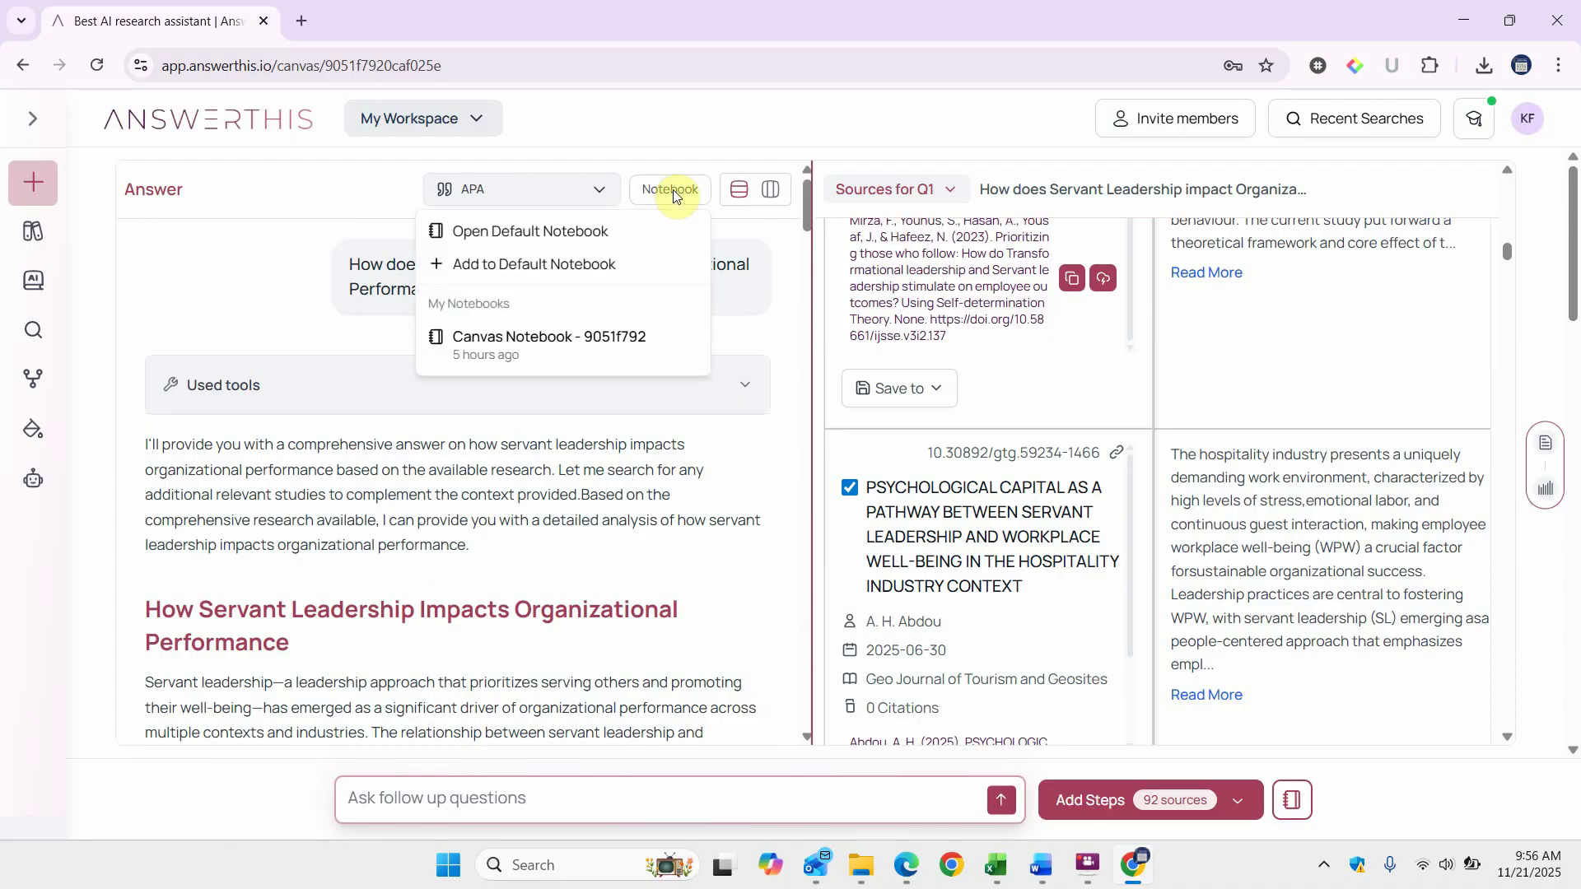
left_click(540, 281)
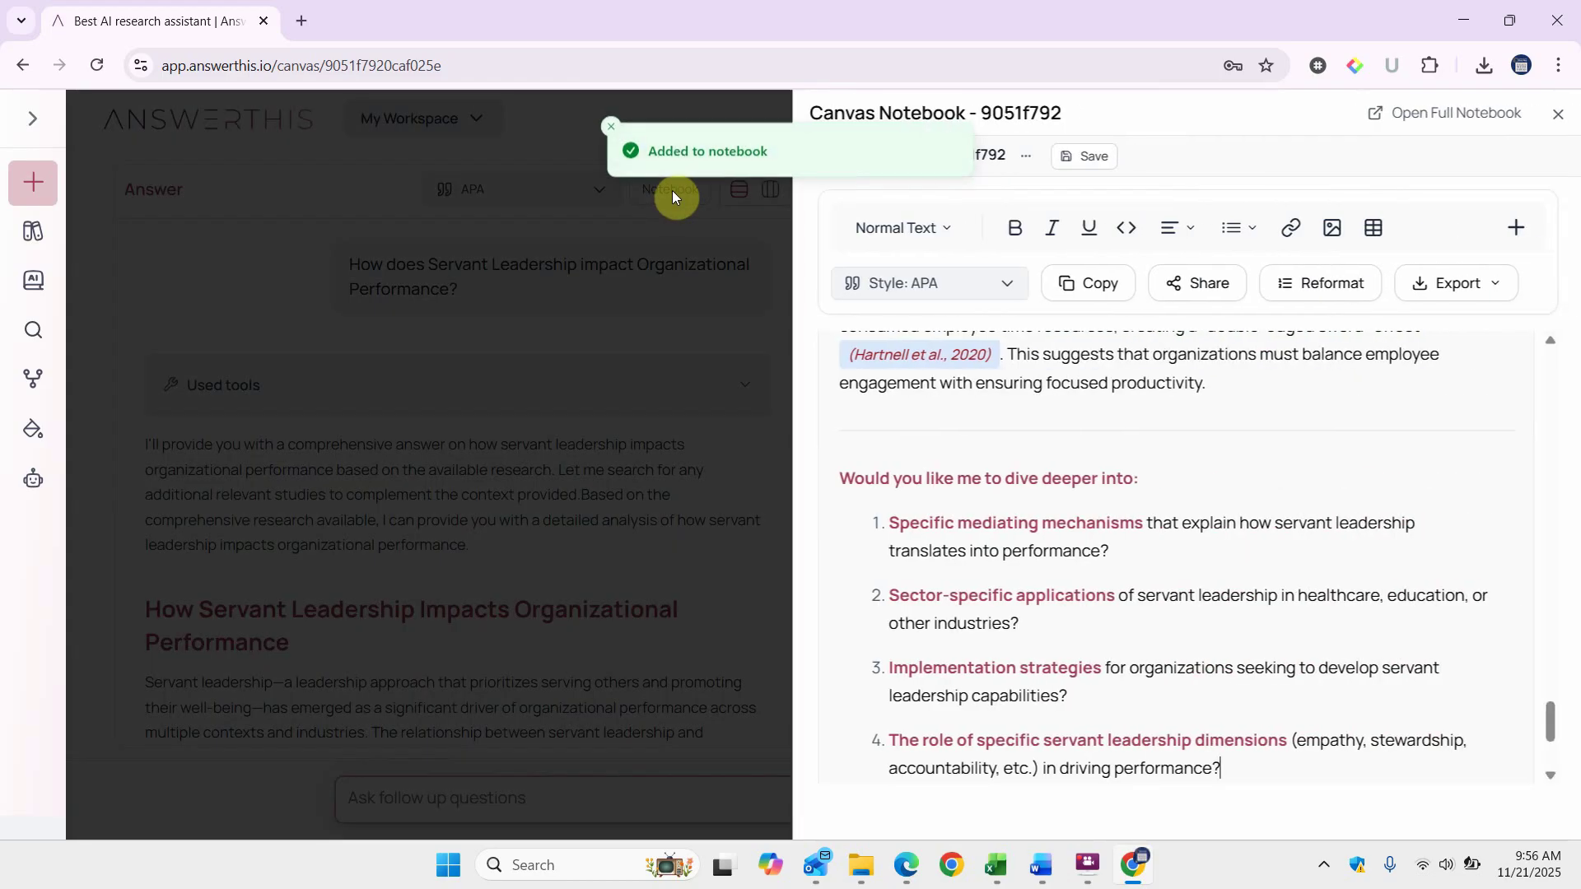
scroll(1137, 464, "up", 10)
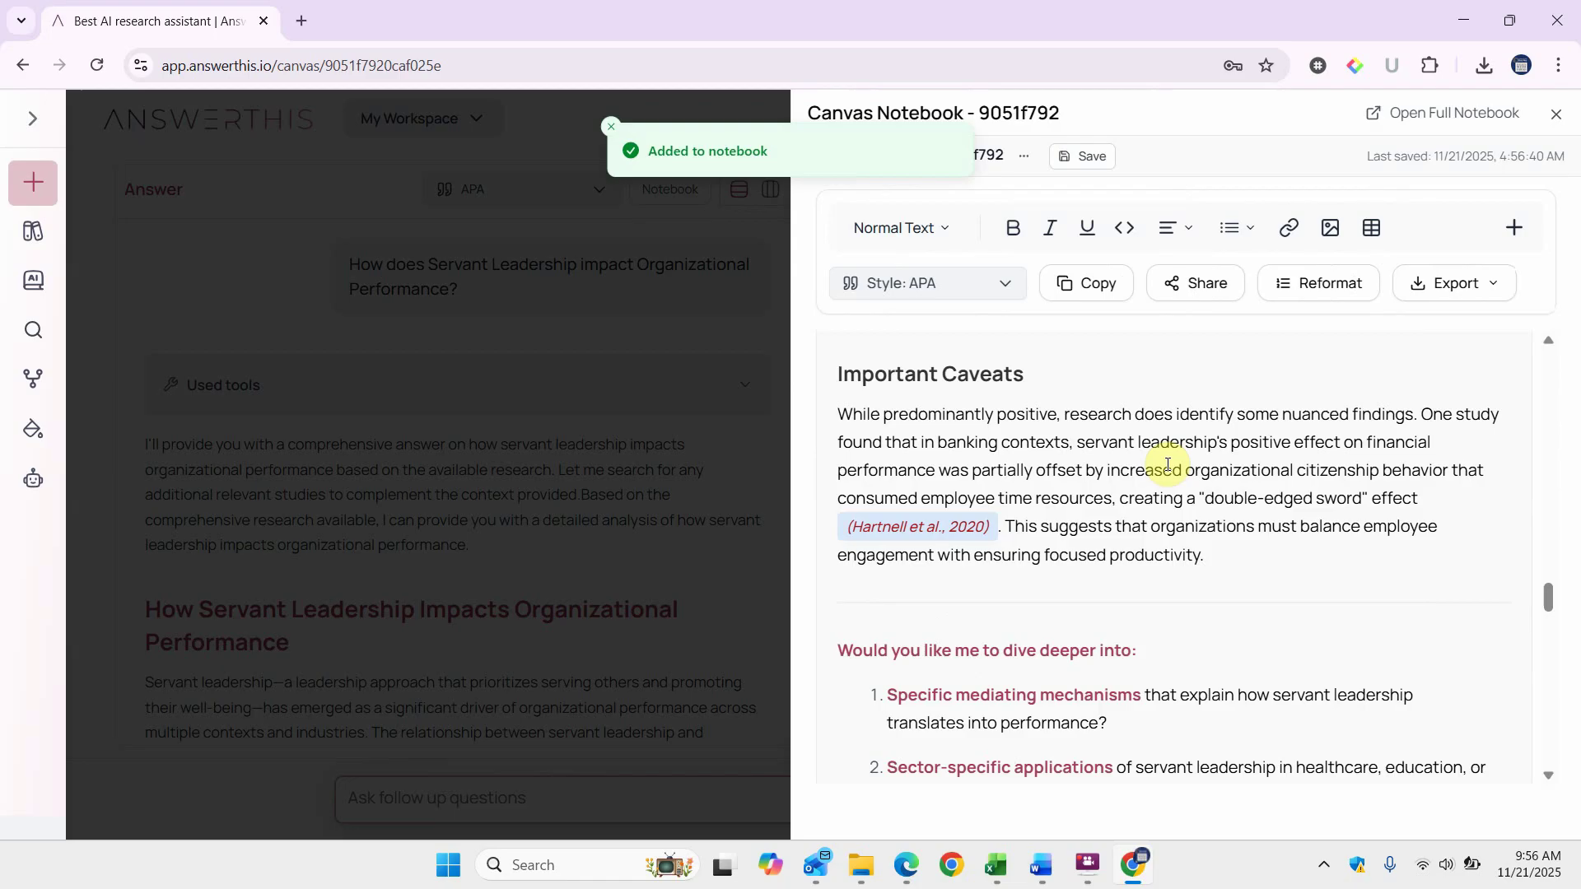
scroll(1167, 465, "up", 15)
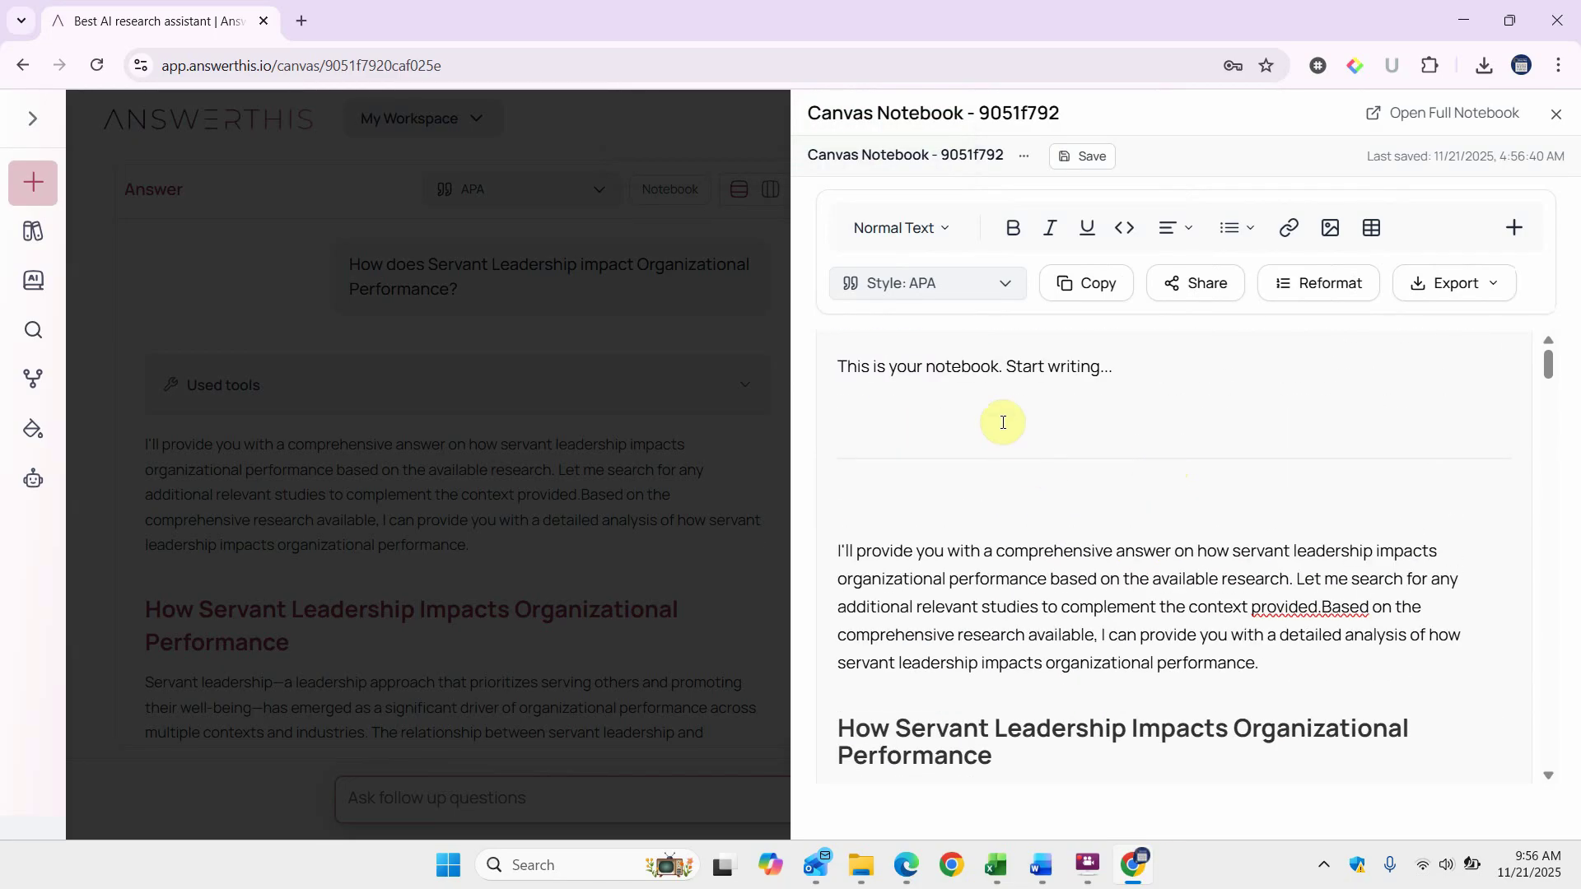
left_click(1036, 518)
left_click_drag(1036, 517, 797, 399)
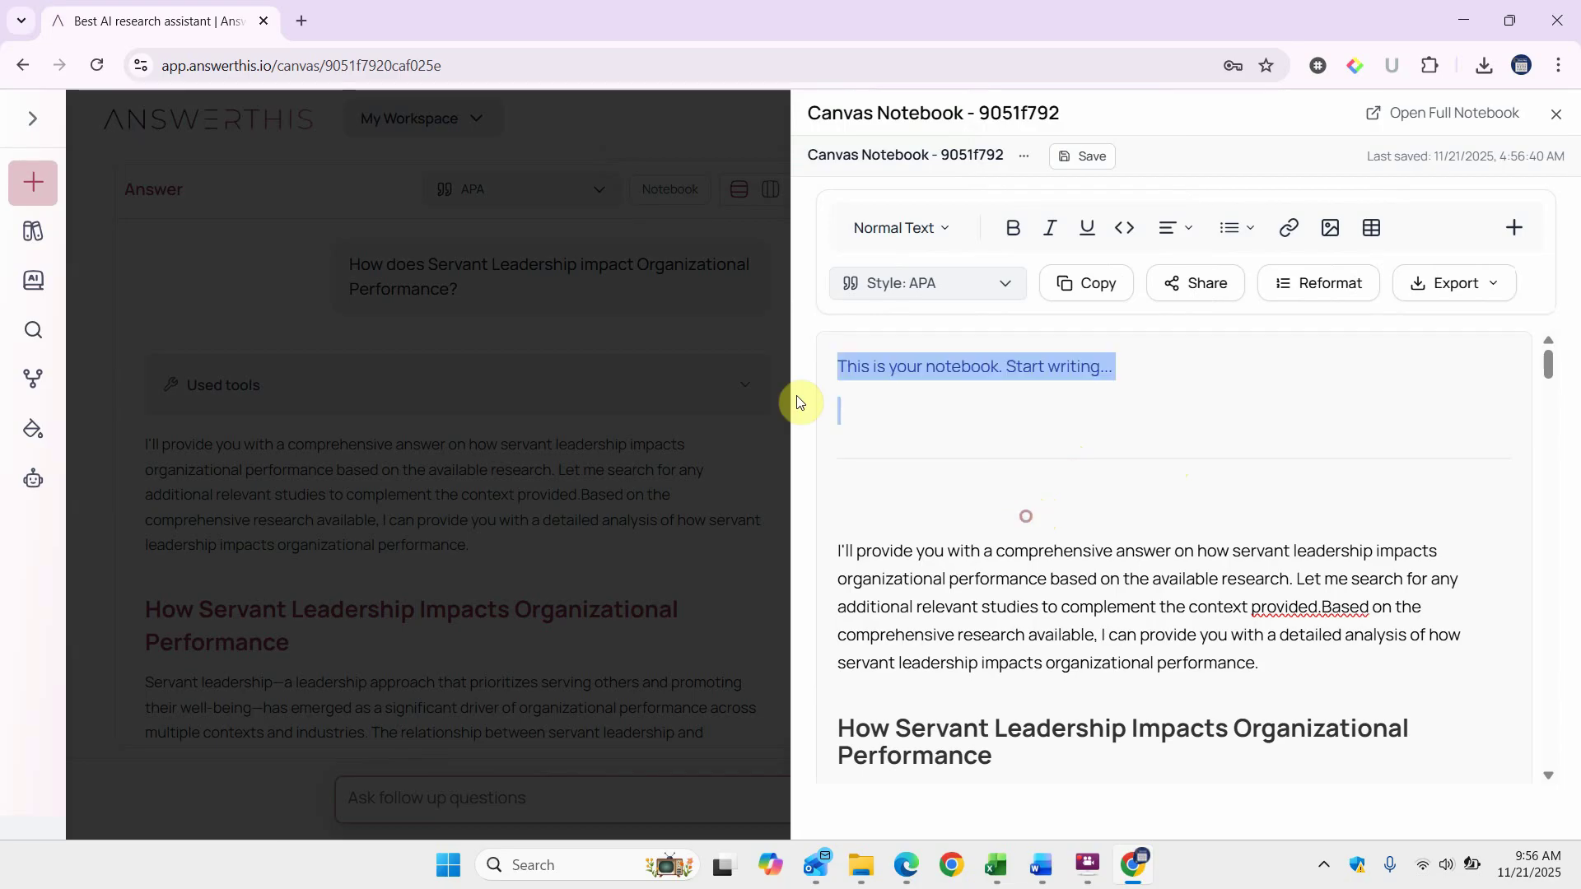
key("BackSpace")
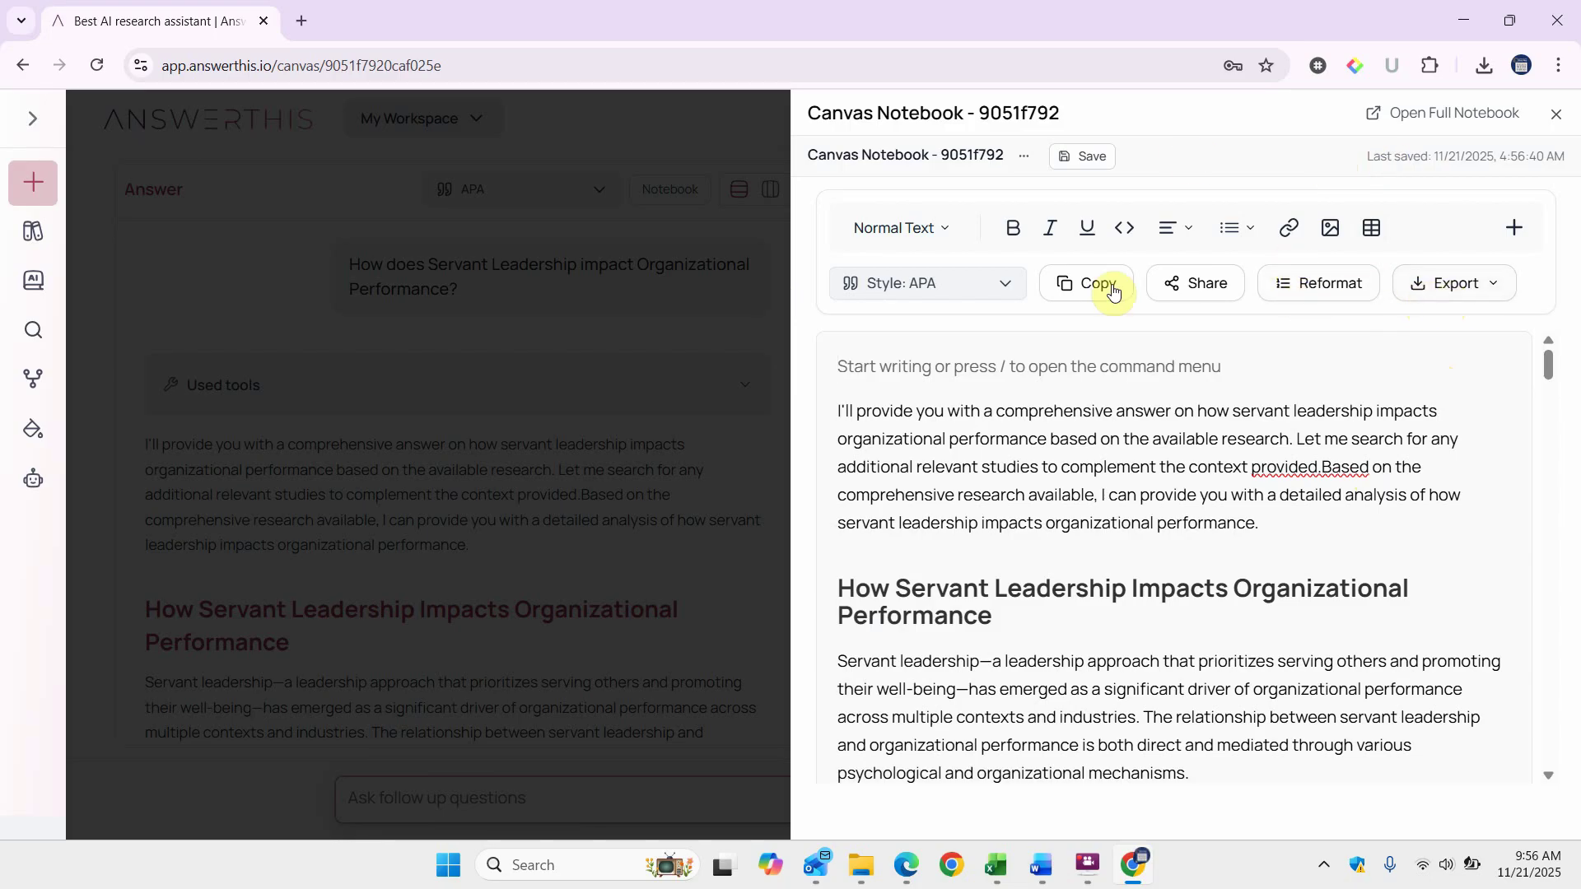
Look over the notebook's export formats and text styles without changing them
left_click(1455, 295)
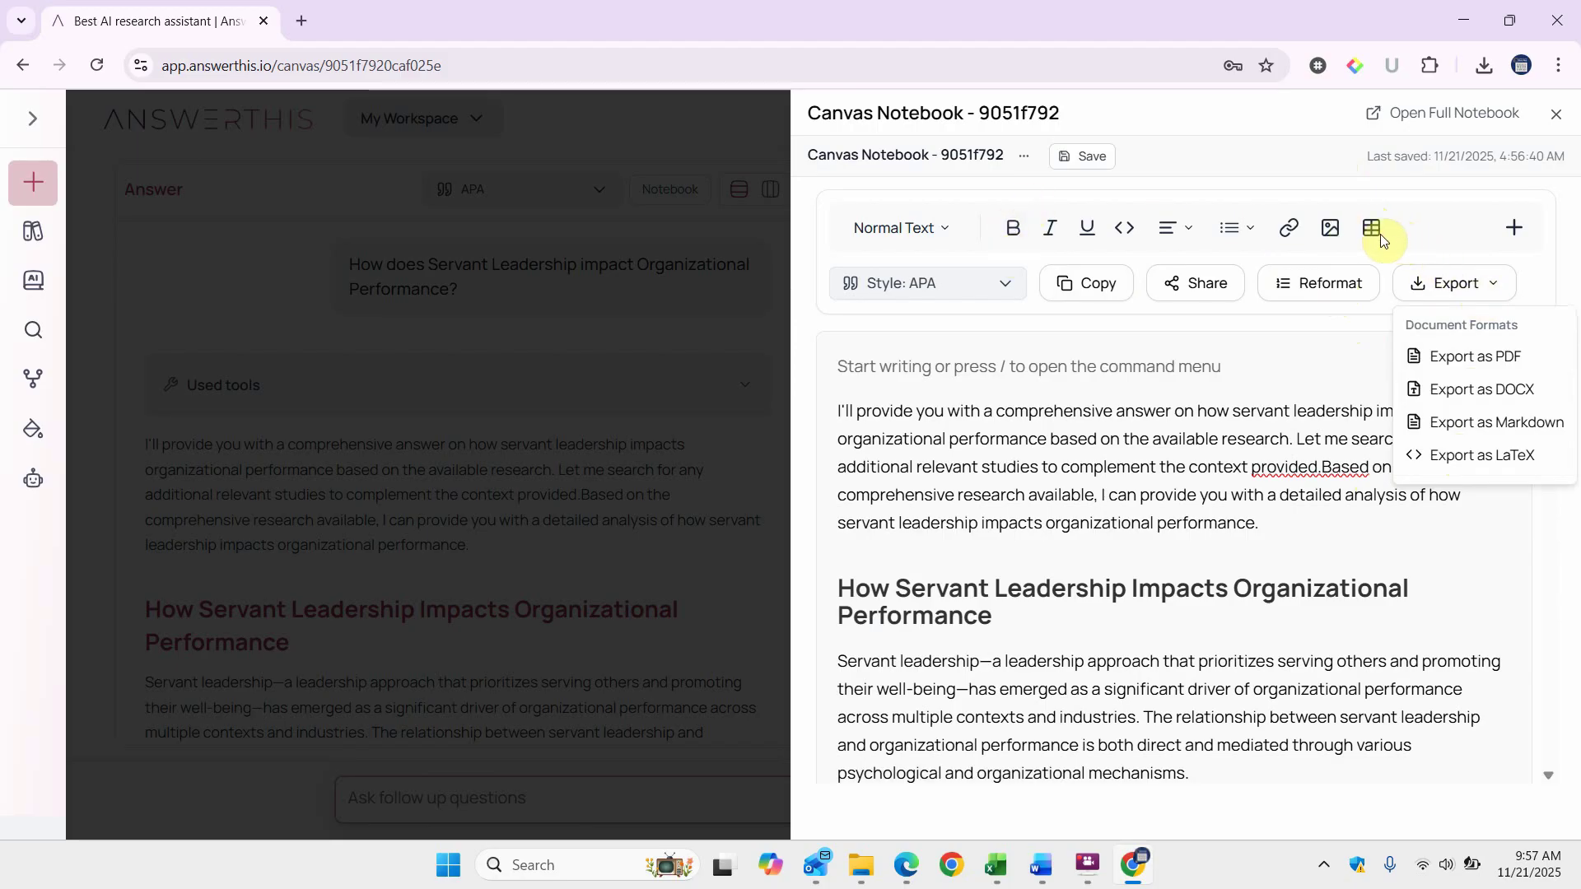
left_click(1139, 372)
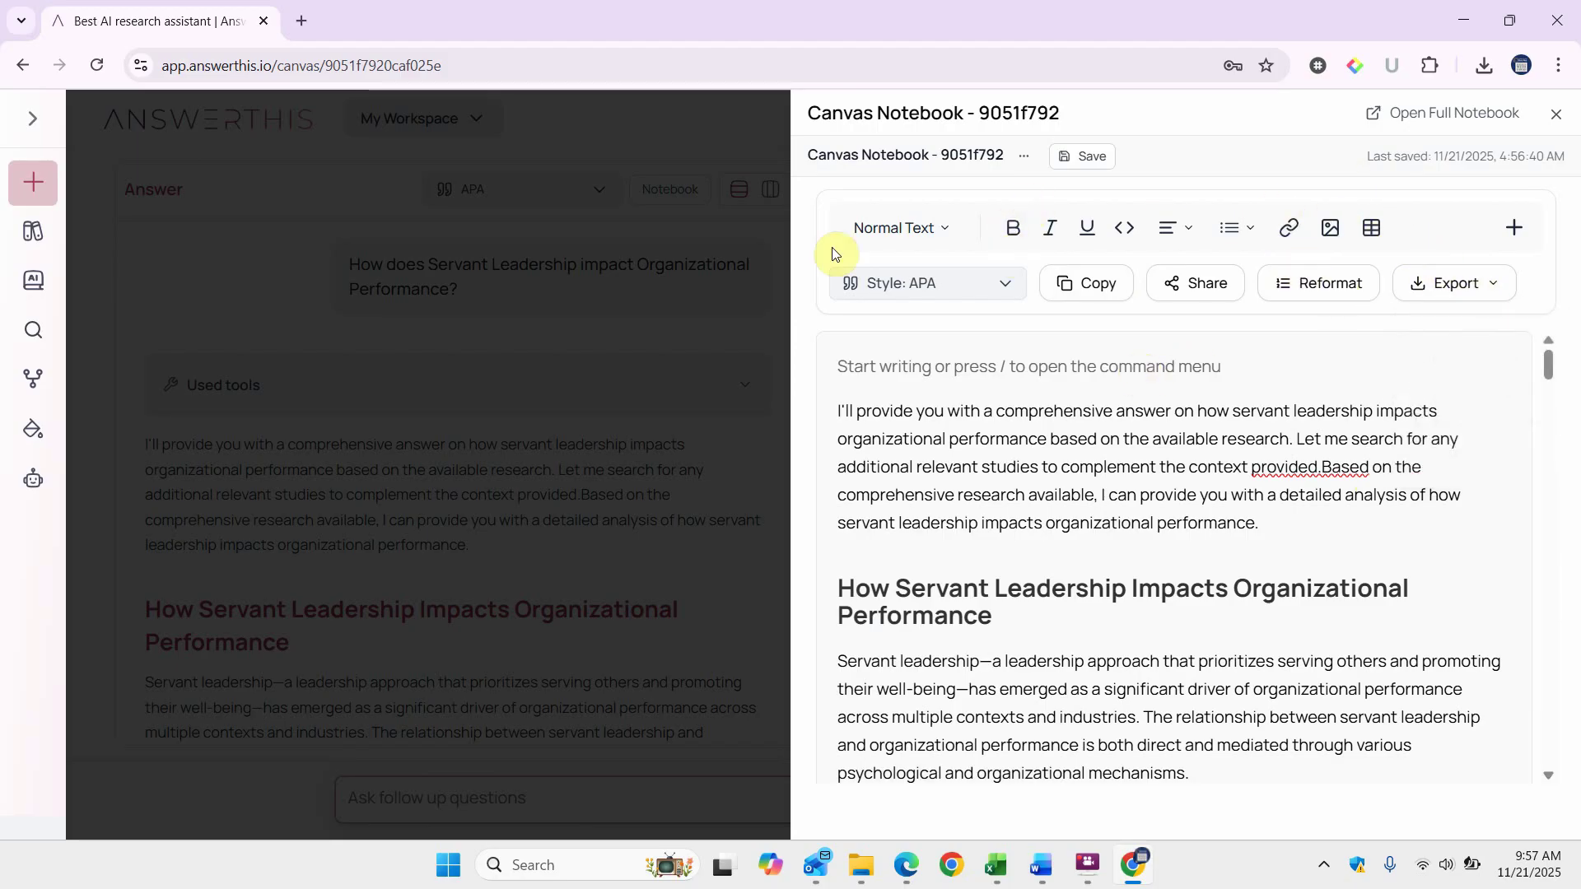
left_click(902, 227)
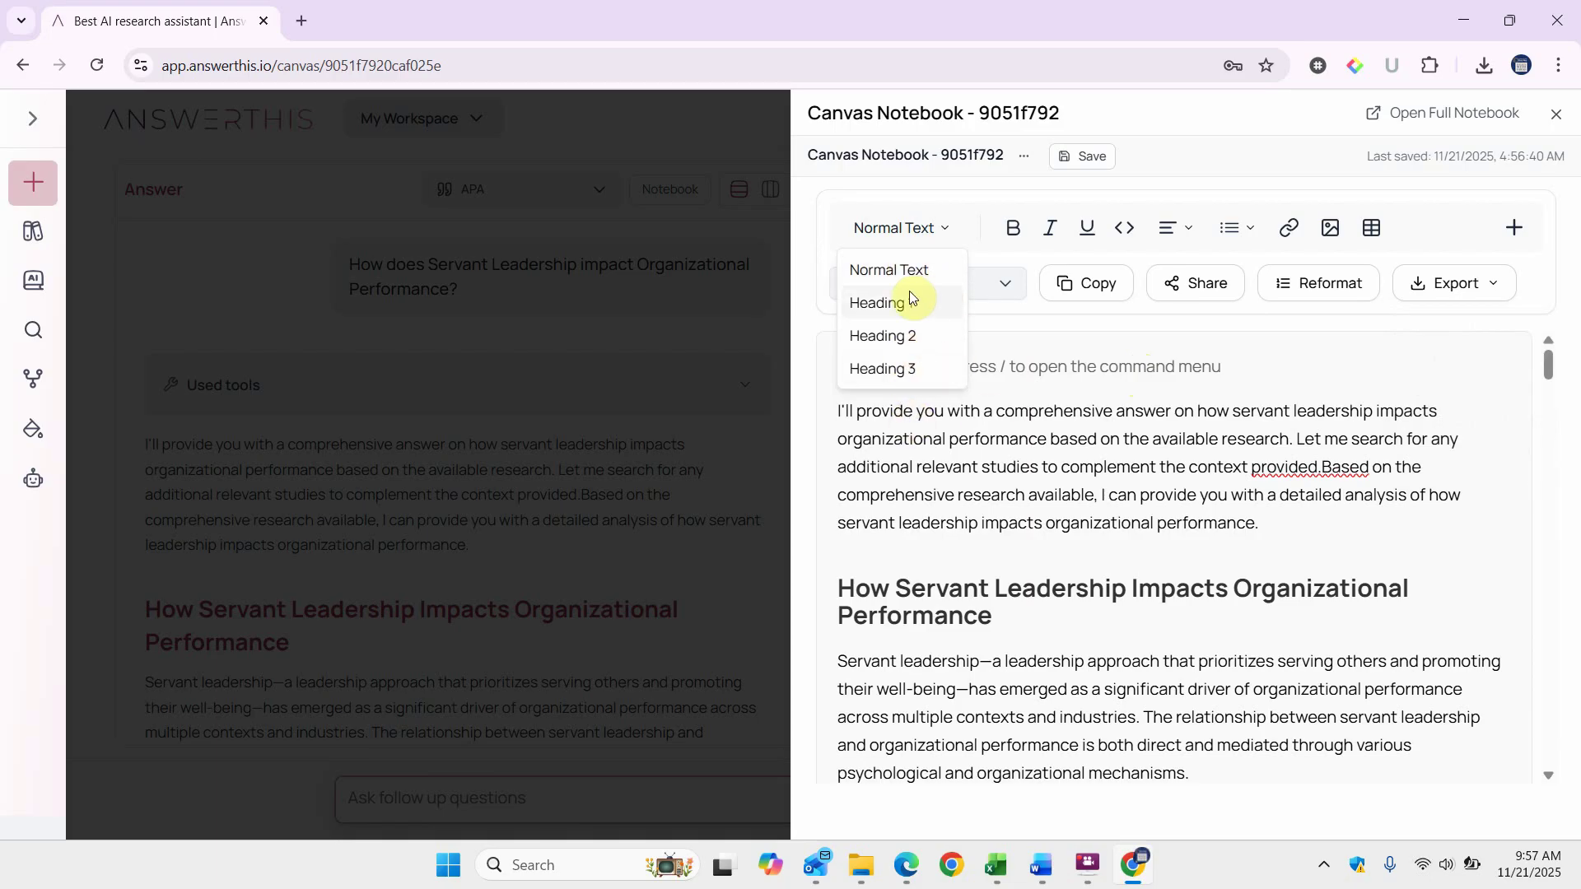
left_click(1050, 550)
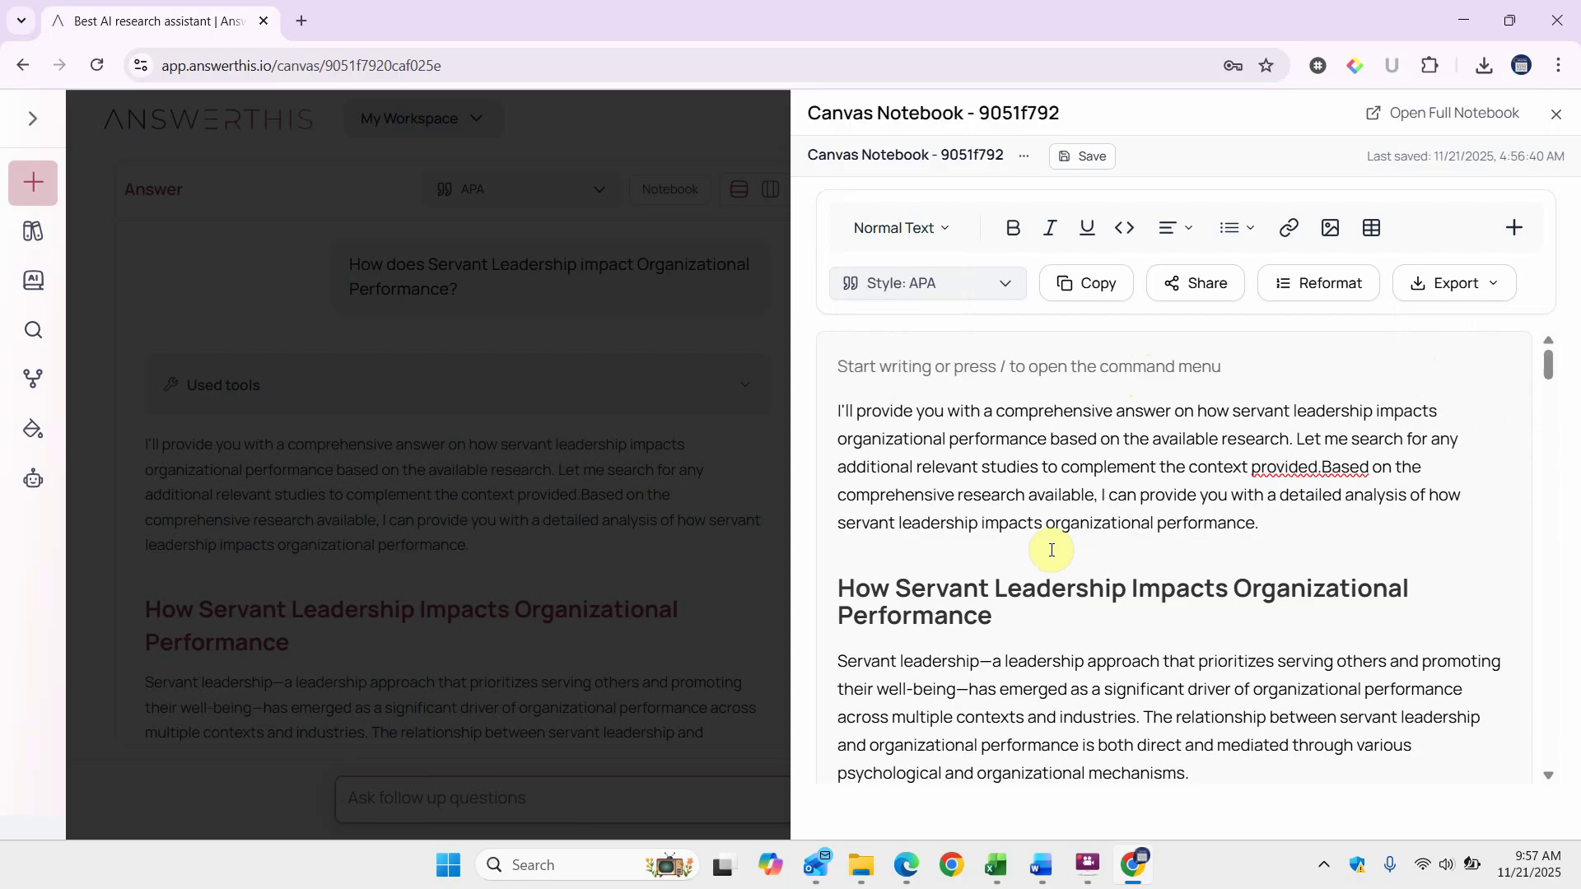
Close the notebook panel and add all selected sources to the Default Notebook
left_click(1554, 115)
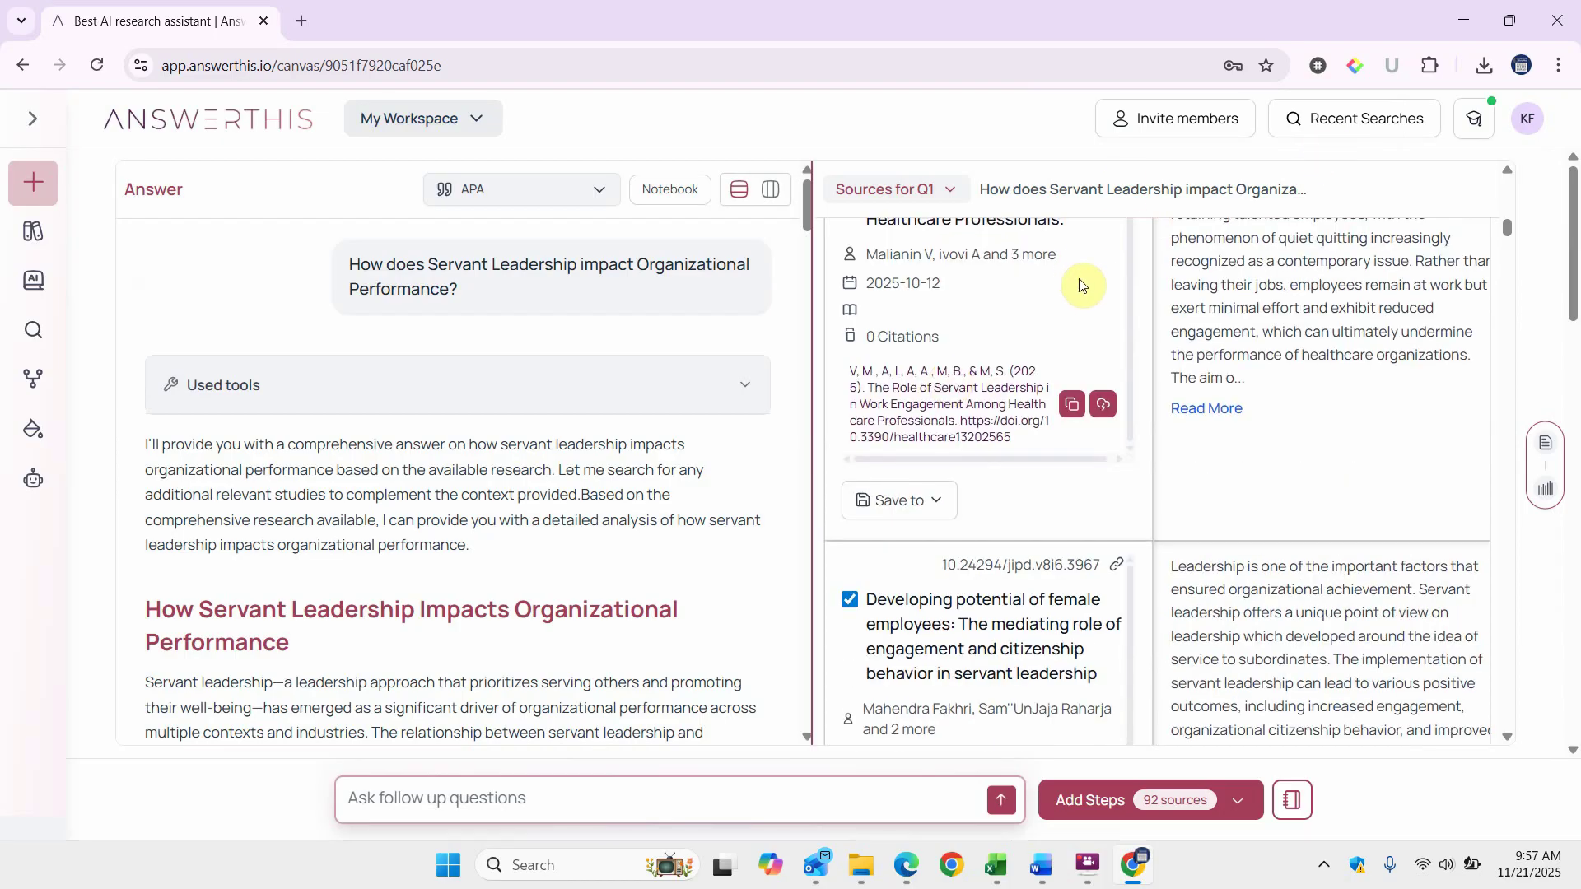
scroll(1083, 289, "up", 3)
scroll(1081, 285, "up", 5)
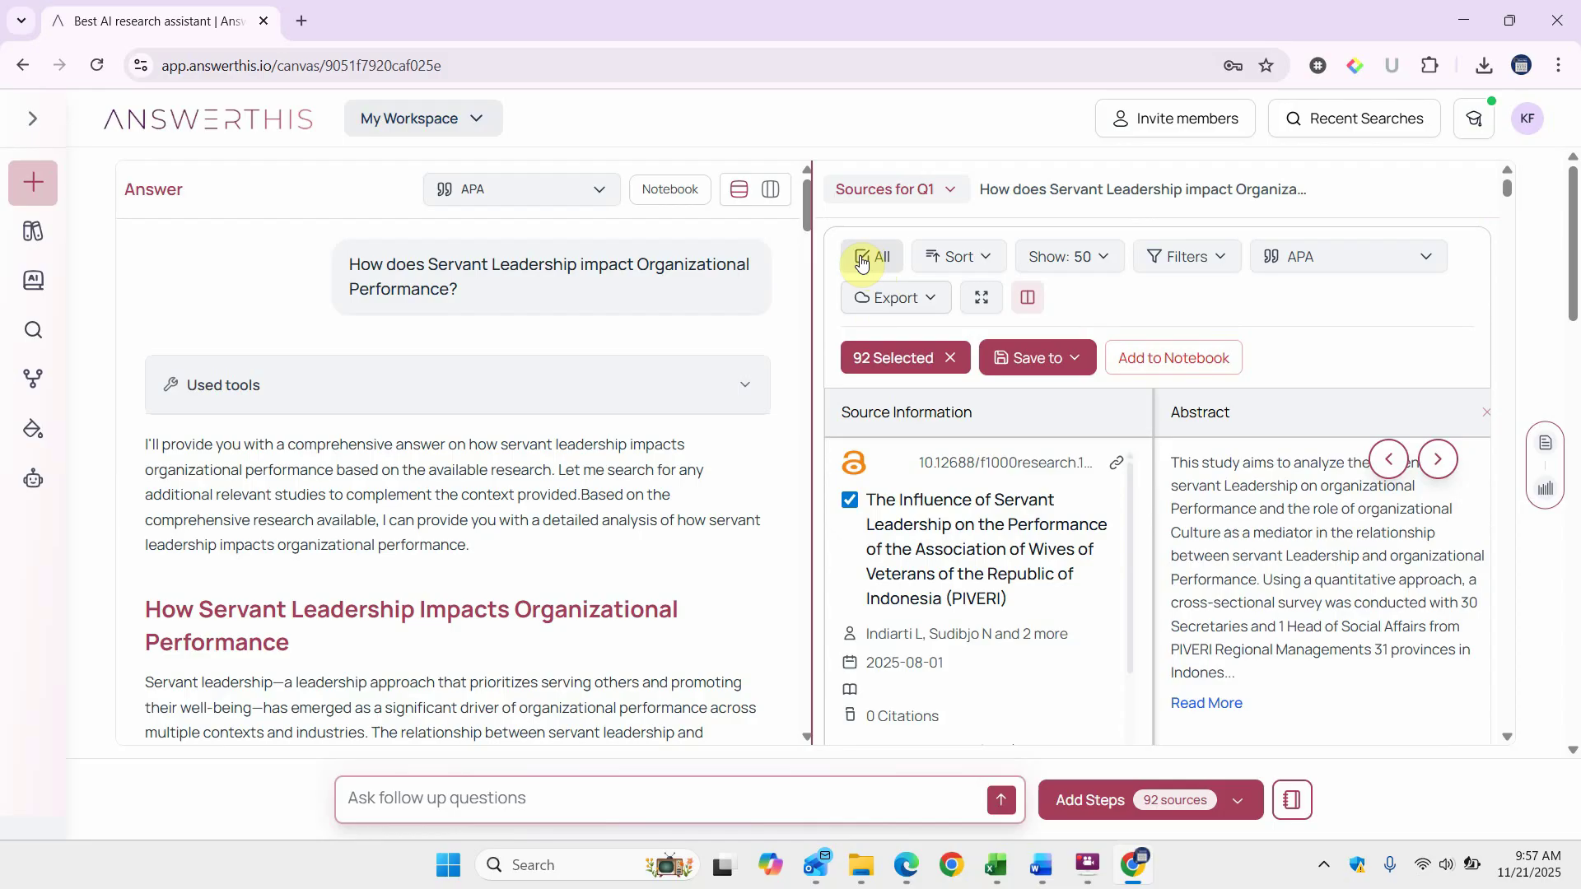
left_click(1150, 363)
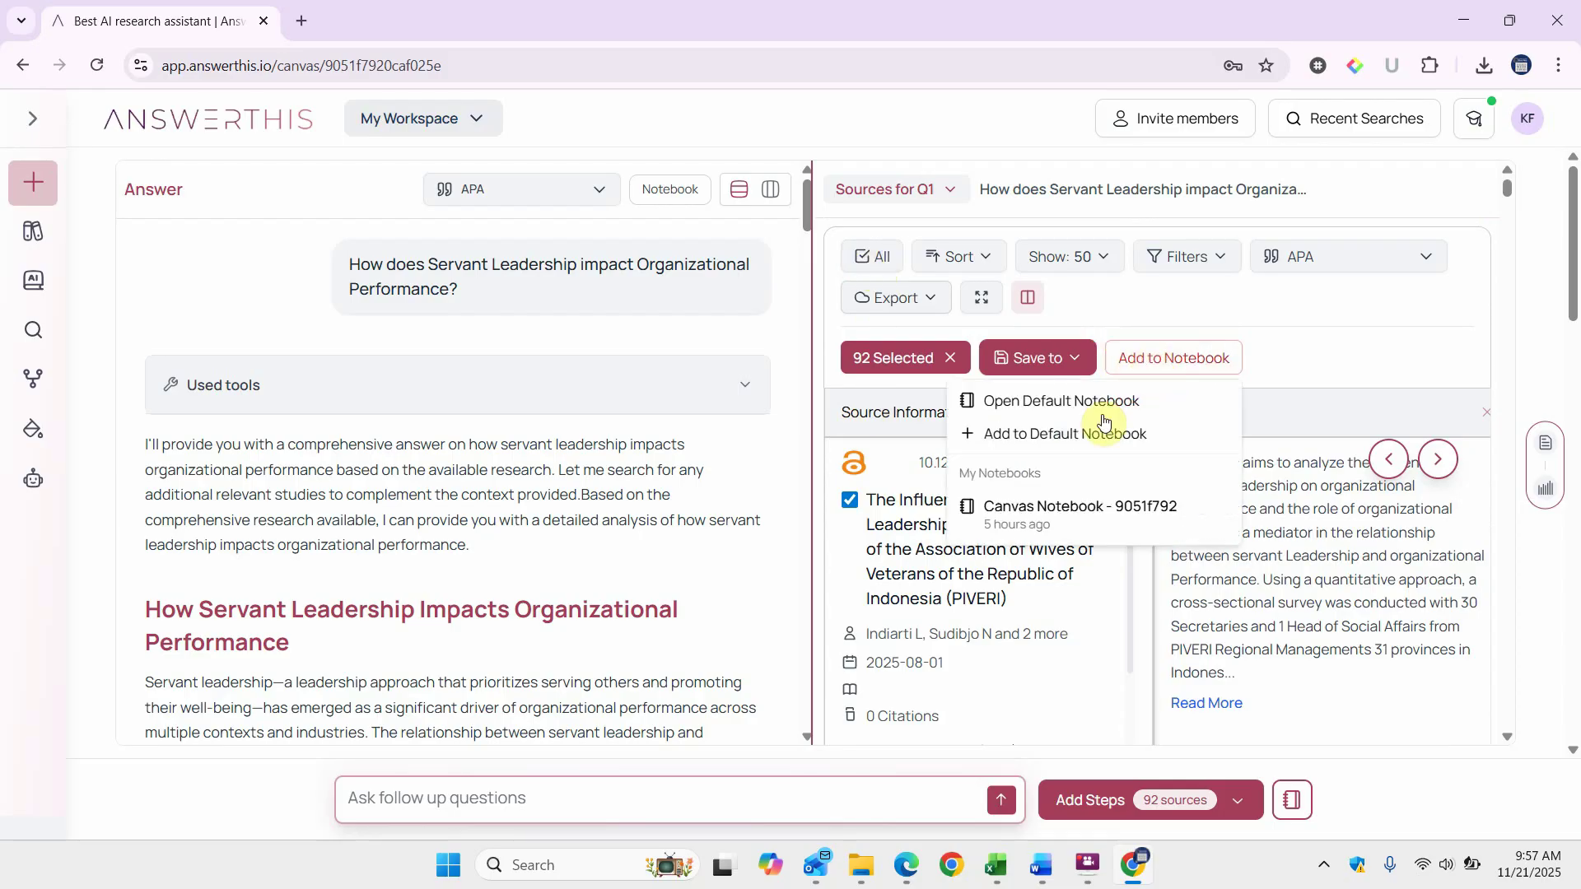
left_click(1050, 435)
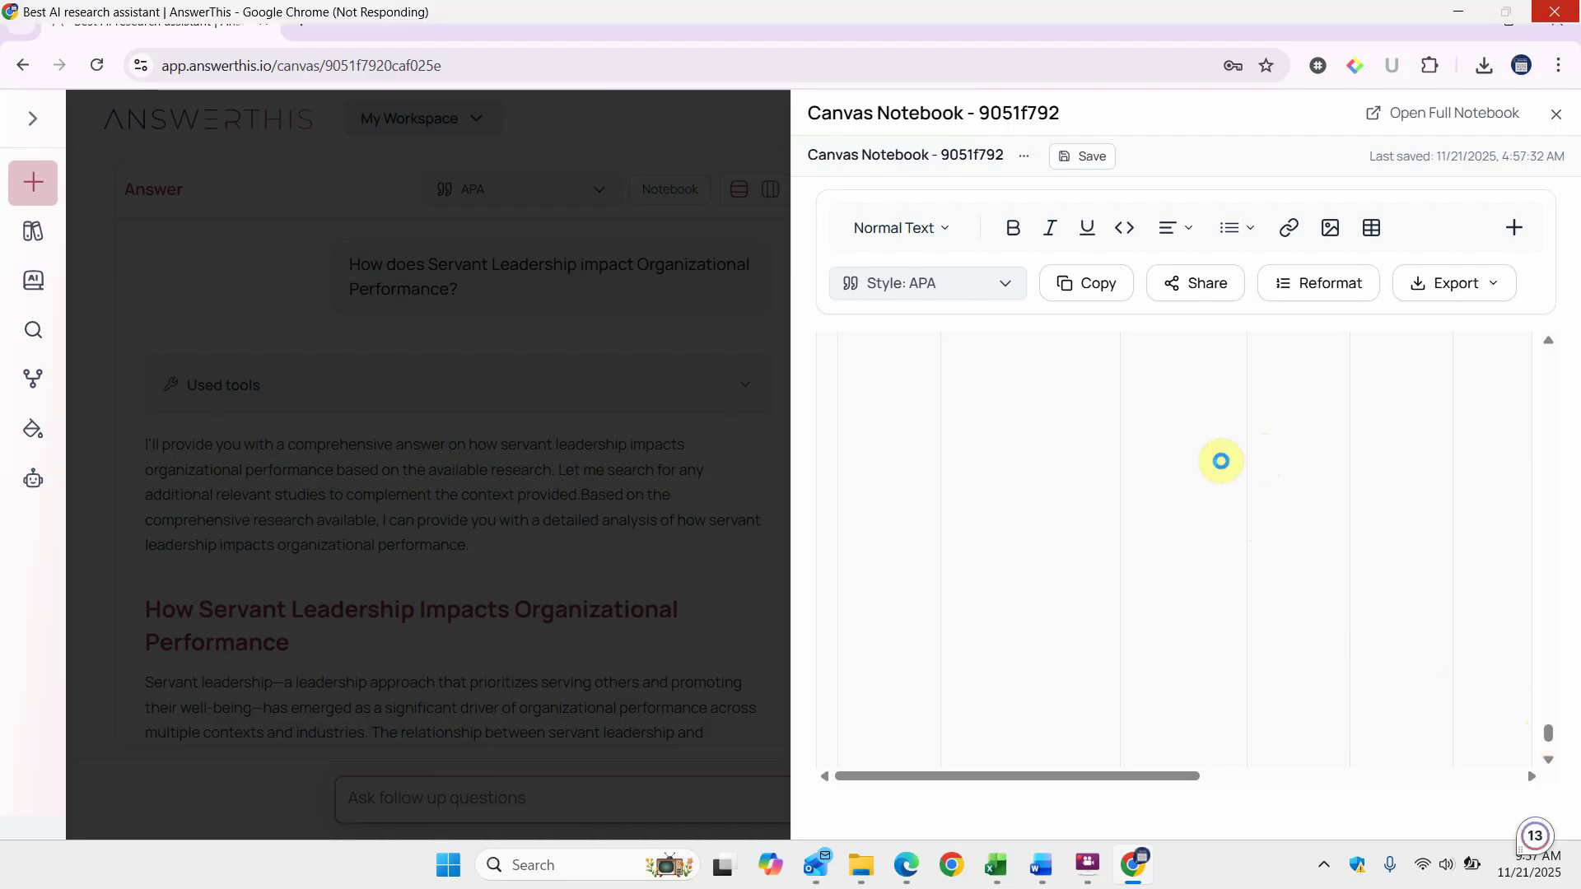
Scroll through the notebook to review the newly added papers table
scroll(1222, 460, "down", 5)
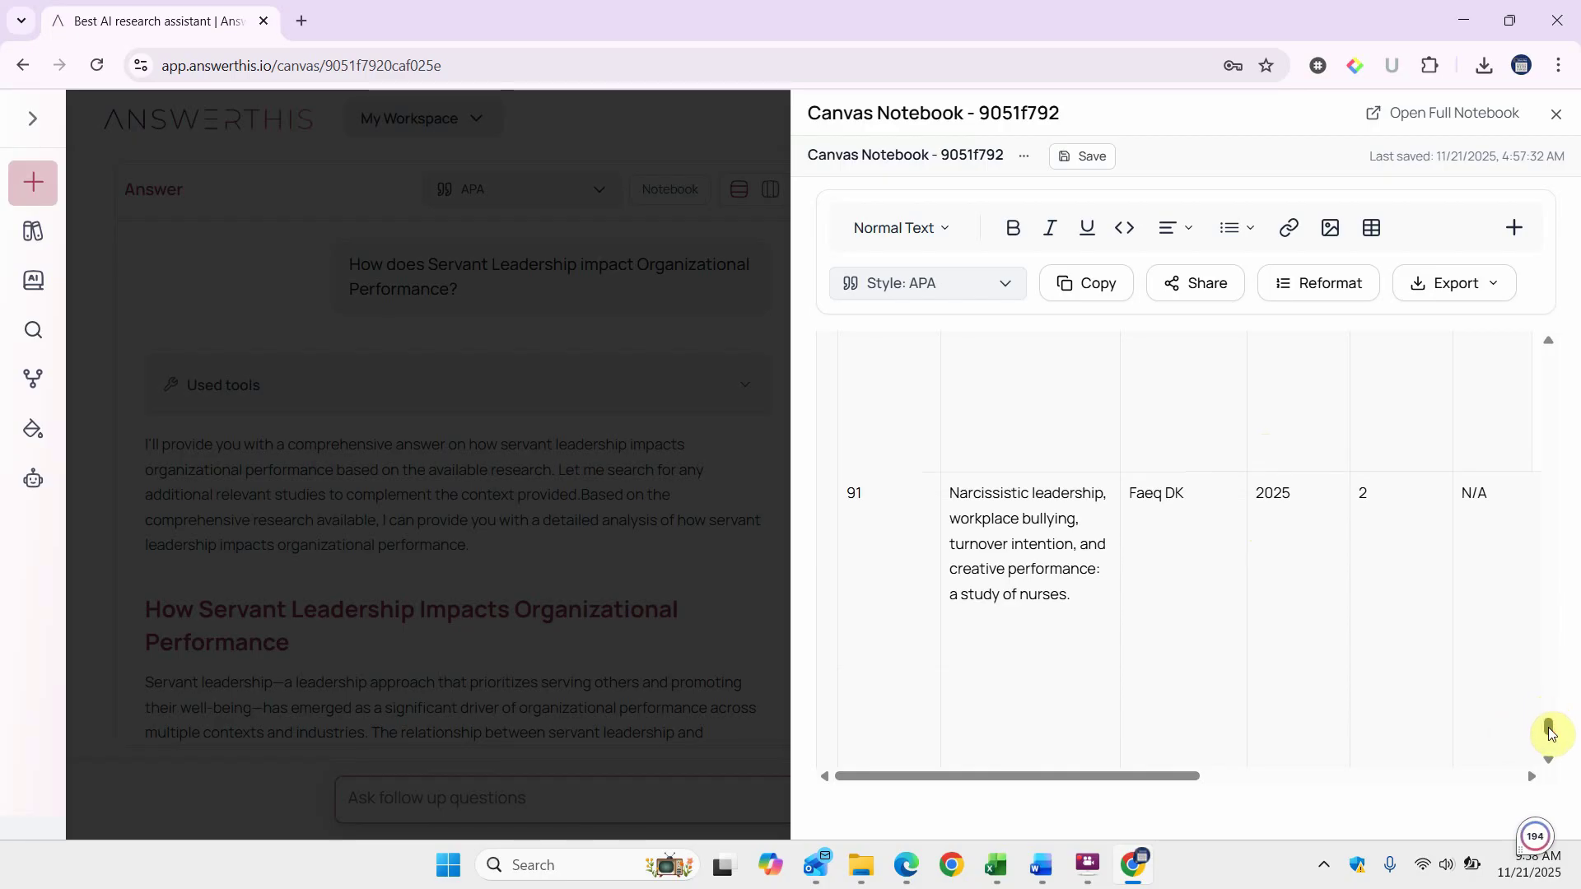
left_click_drag(1546, 731, 1577, 374)
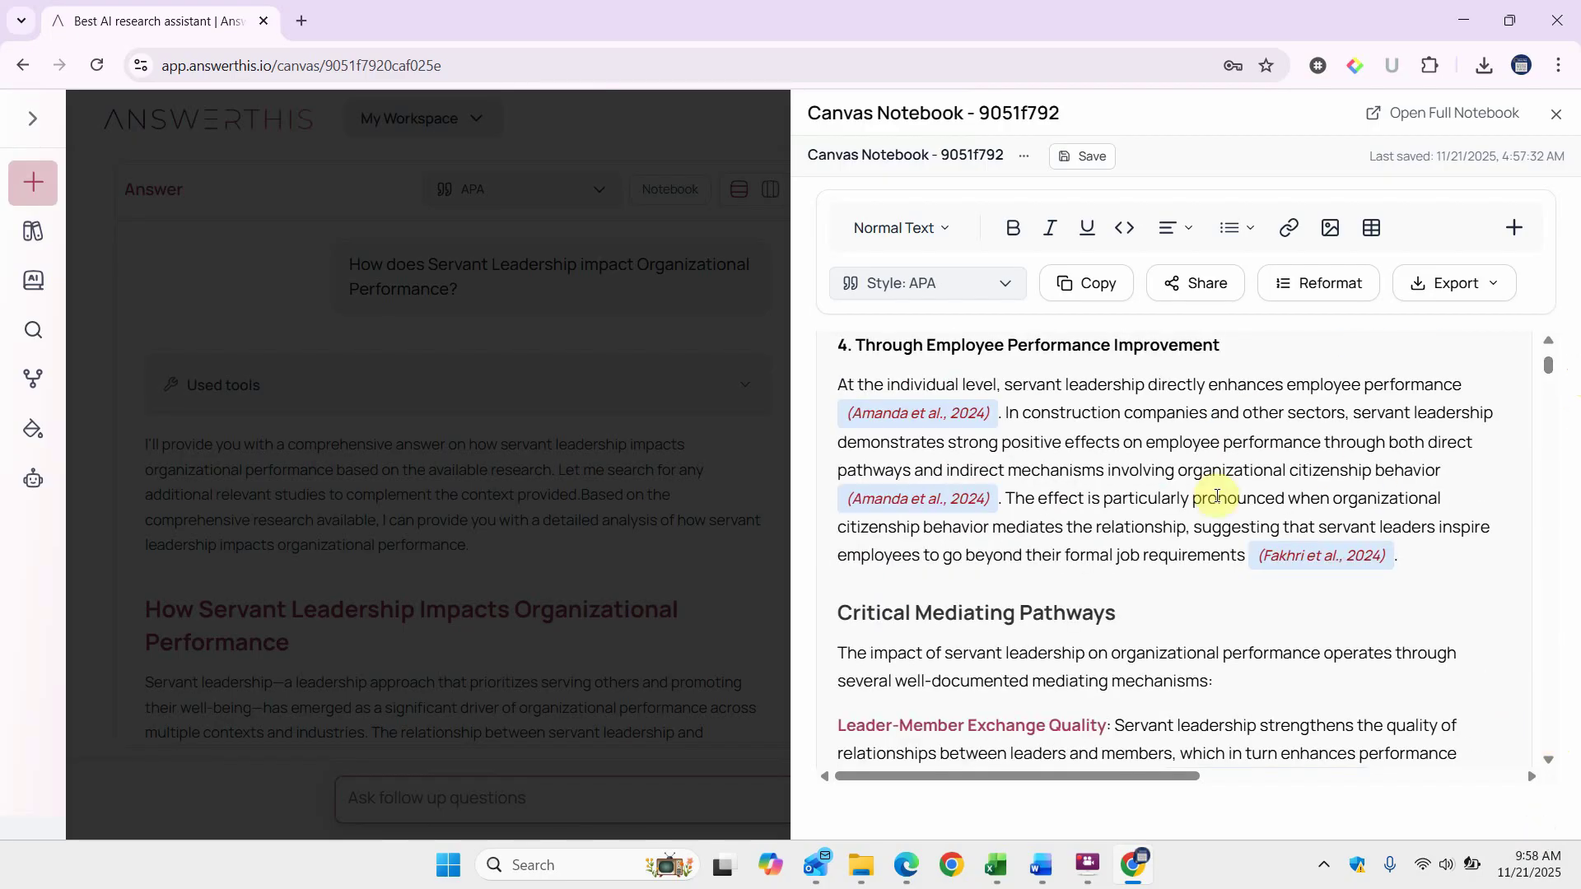
scroll(1120, 490, "up", 5)
scroll(1120, 490, "up", 10)
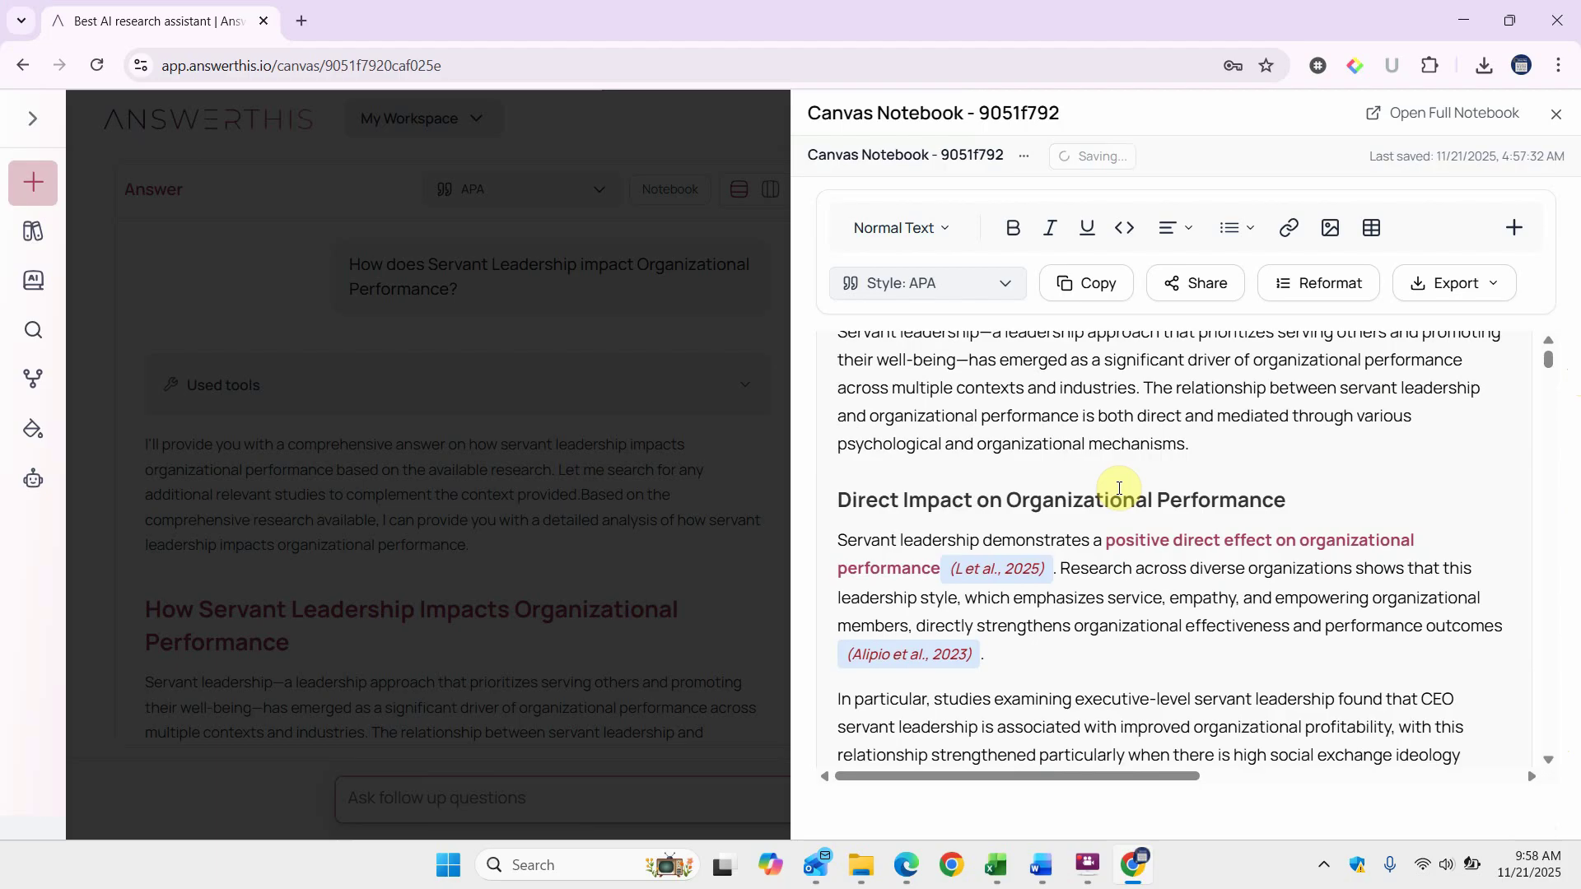
scroll(1119, 490, "down", 9)
scroll(1120, 489, "down", 5)
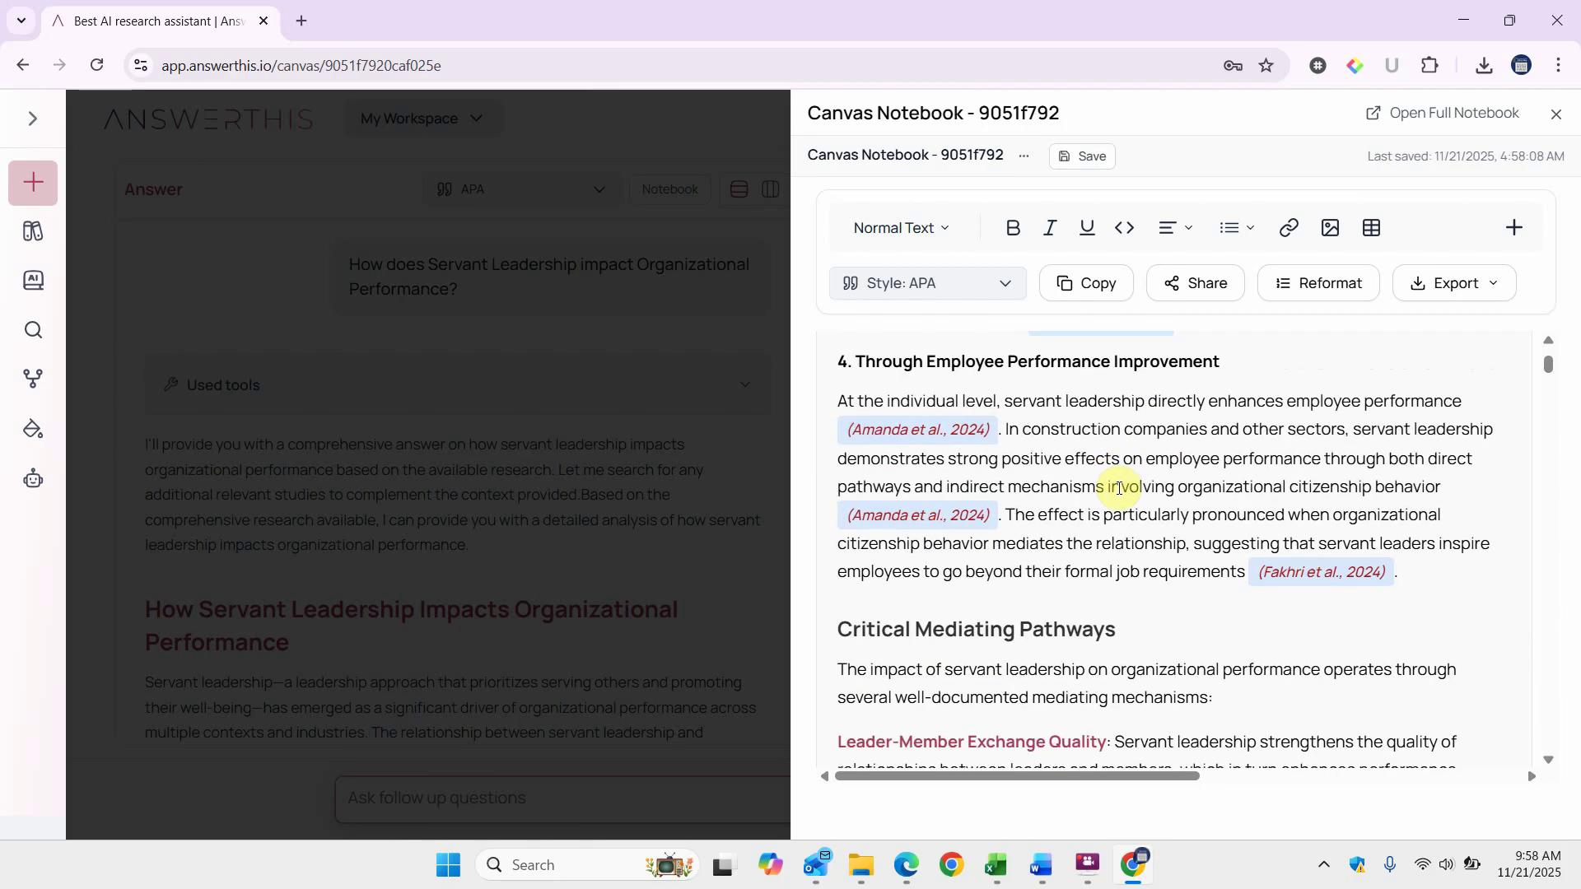
scroll(1119, 488, "down", 20)
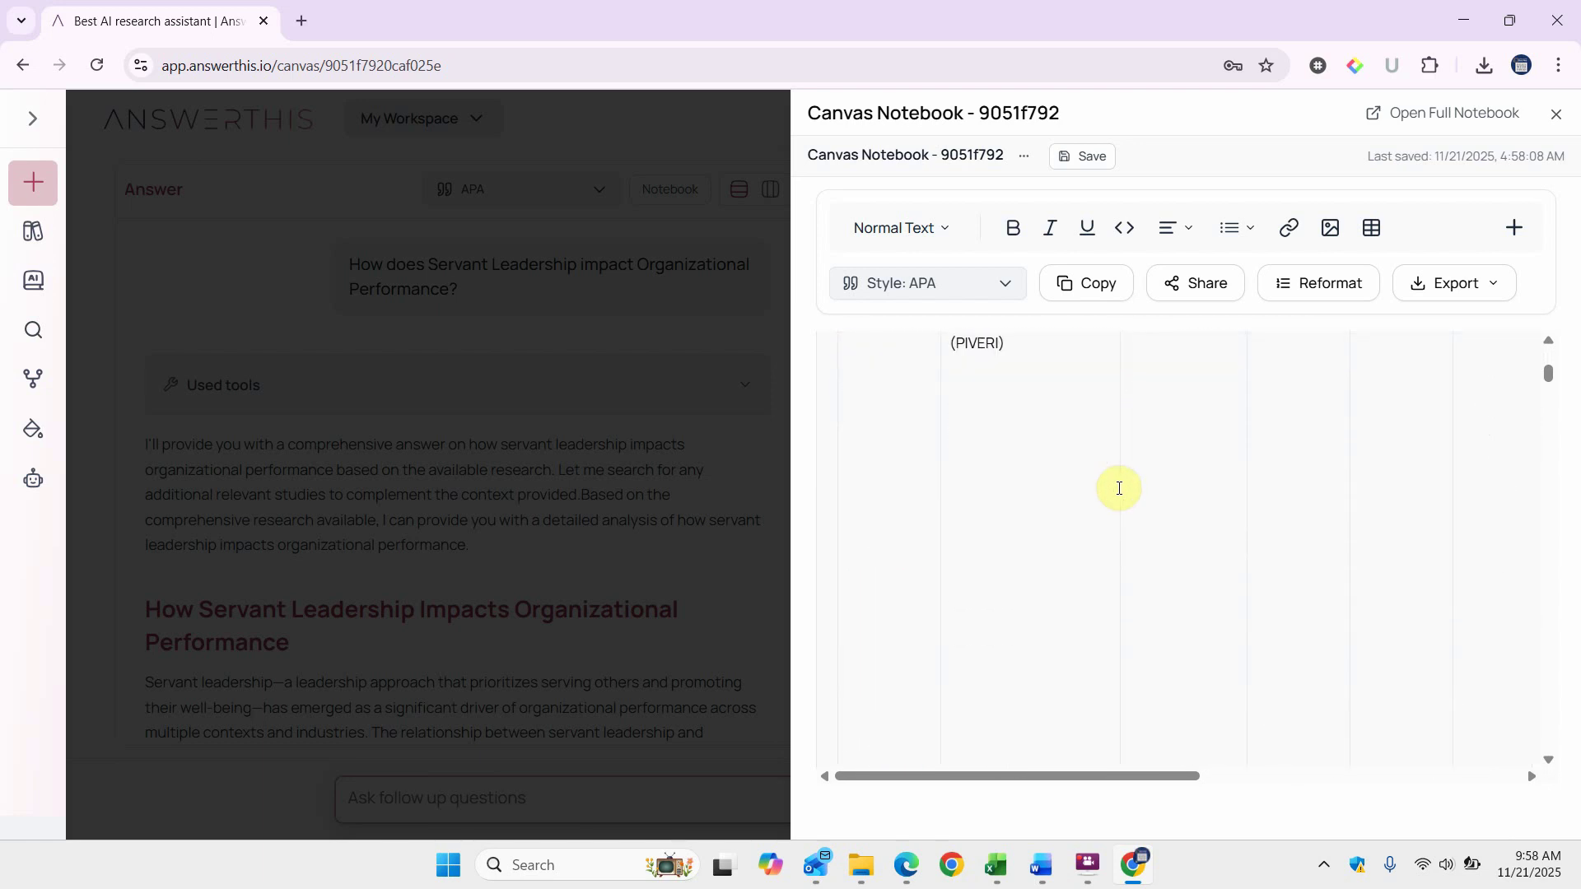
scroll(1119, 488, "up", 4)
scroll(1119, 488, "up", 1)
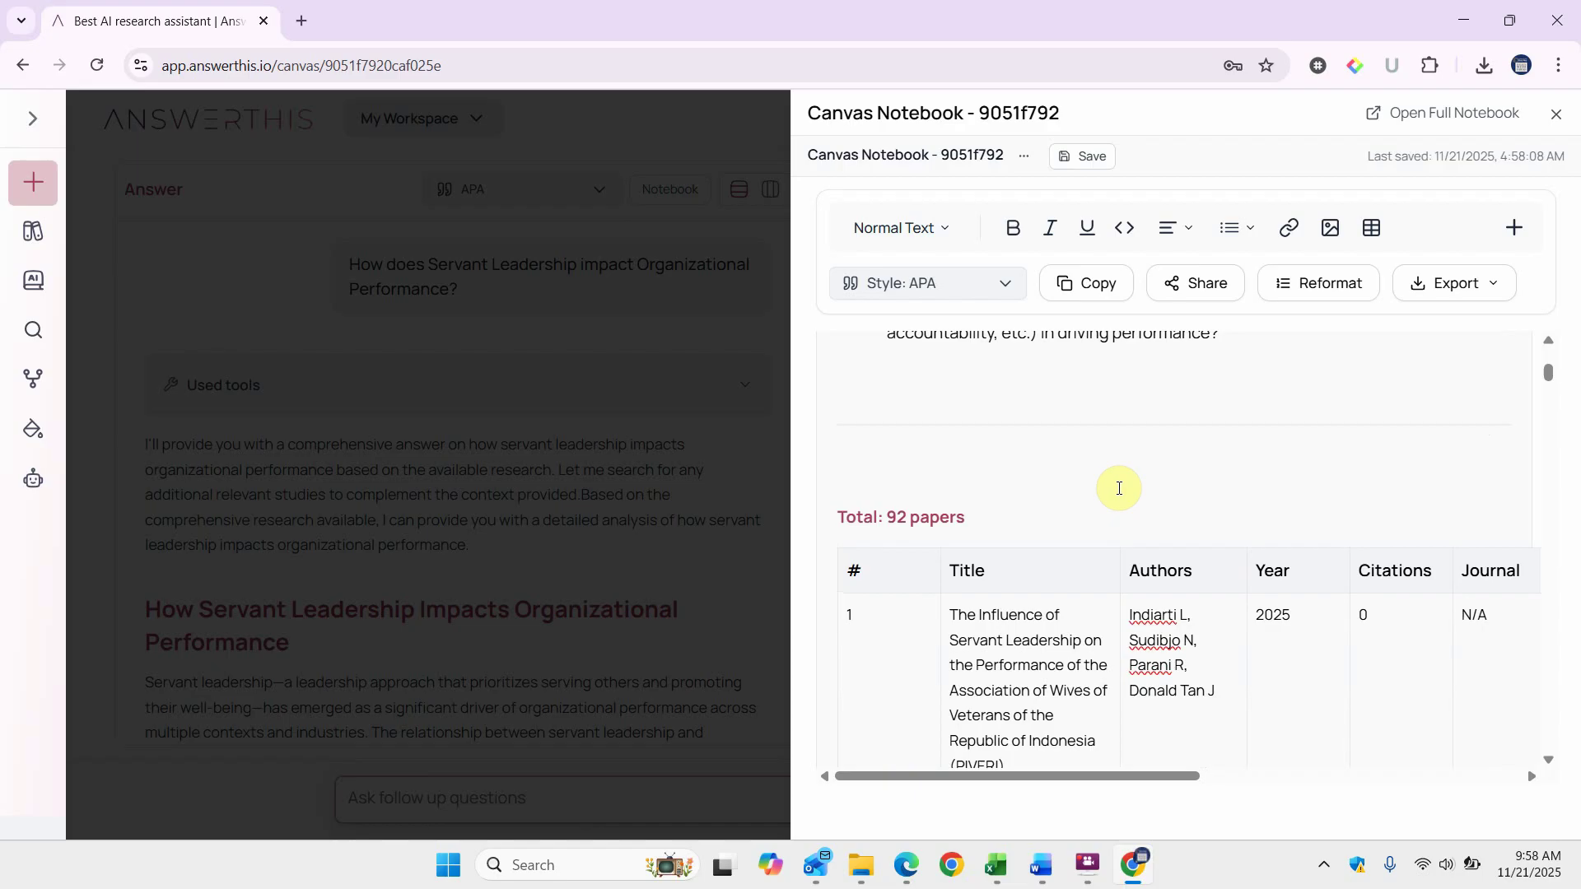
scroll(1119, 489, "down", 3)
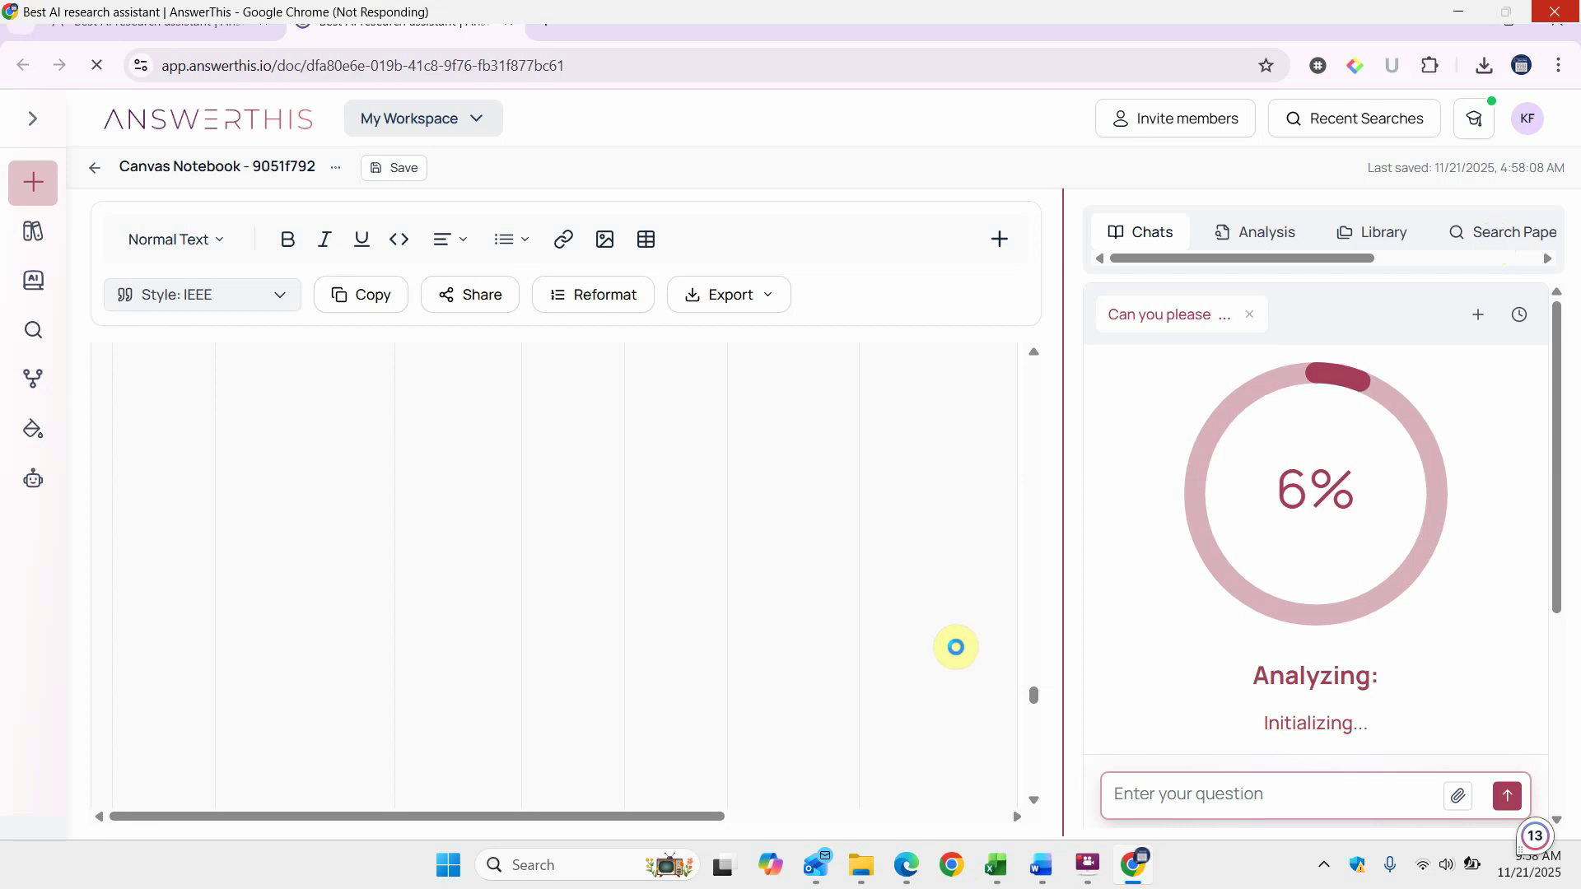
Scroll the full-page notebook down to the Total: 92 papers table
left_click_drag(1039, 694, 1036, 355)
scroll(667, 514, "down", 20)
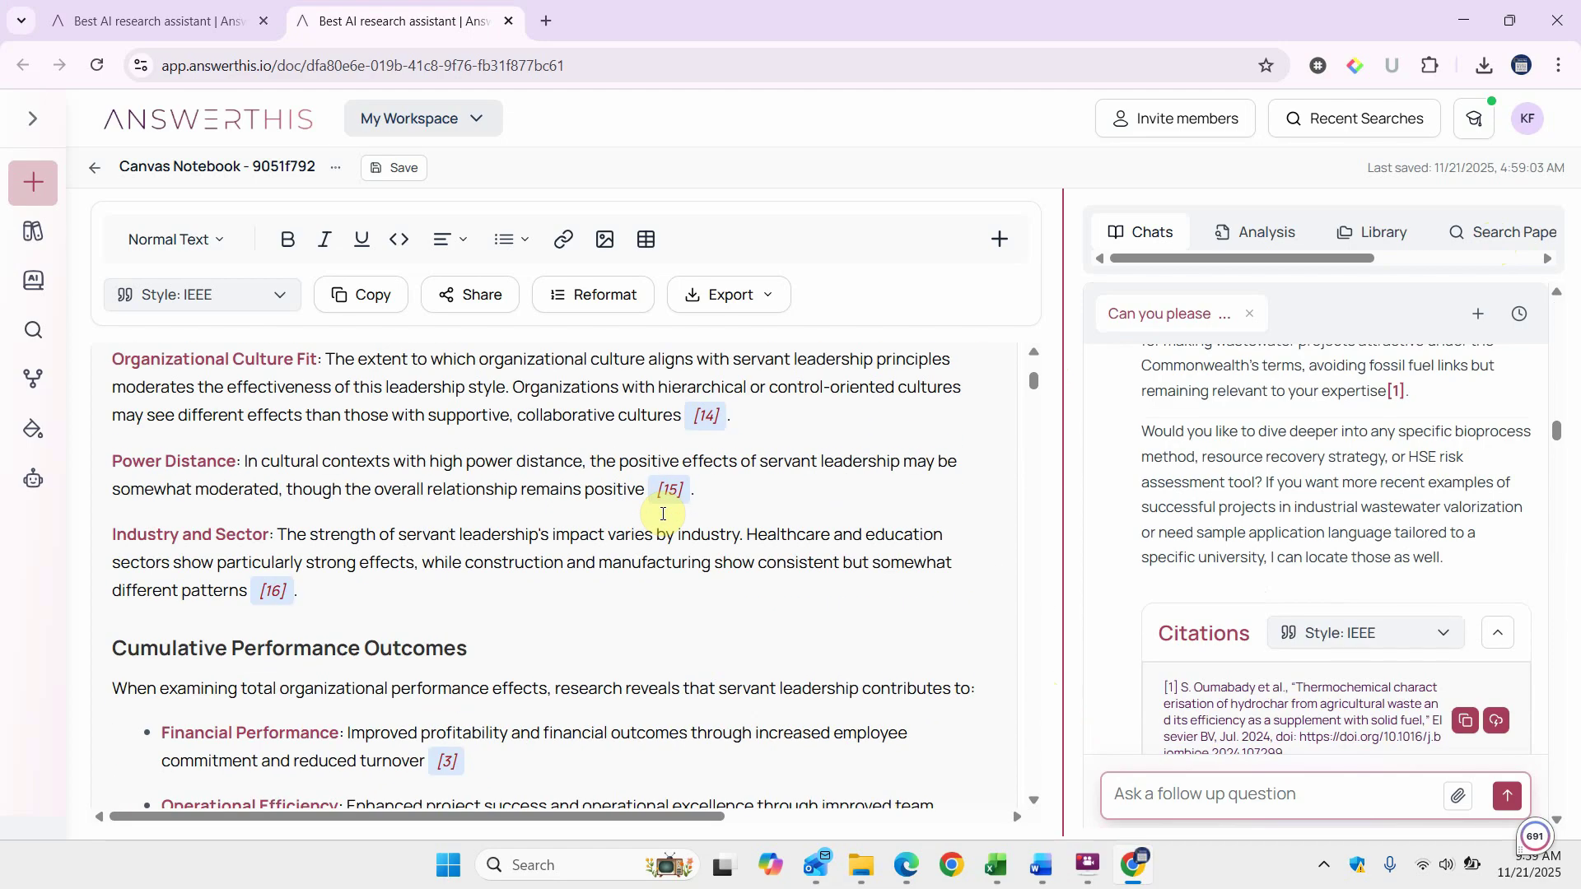
scroll(663, 514, "down", 15)
scroll(662, 514, "up", 5)
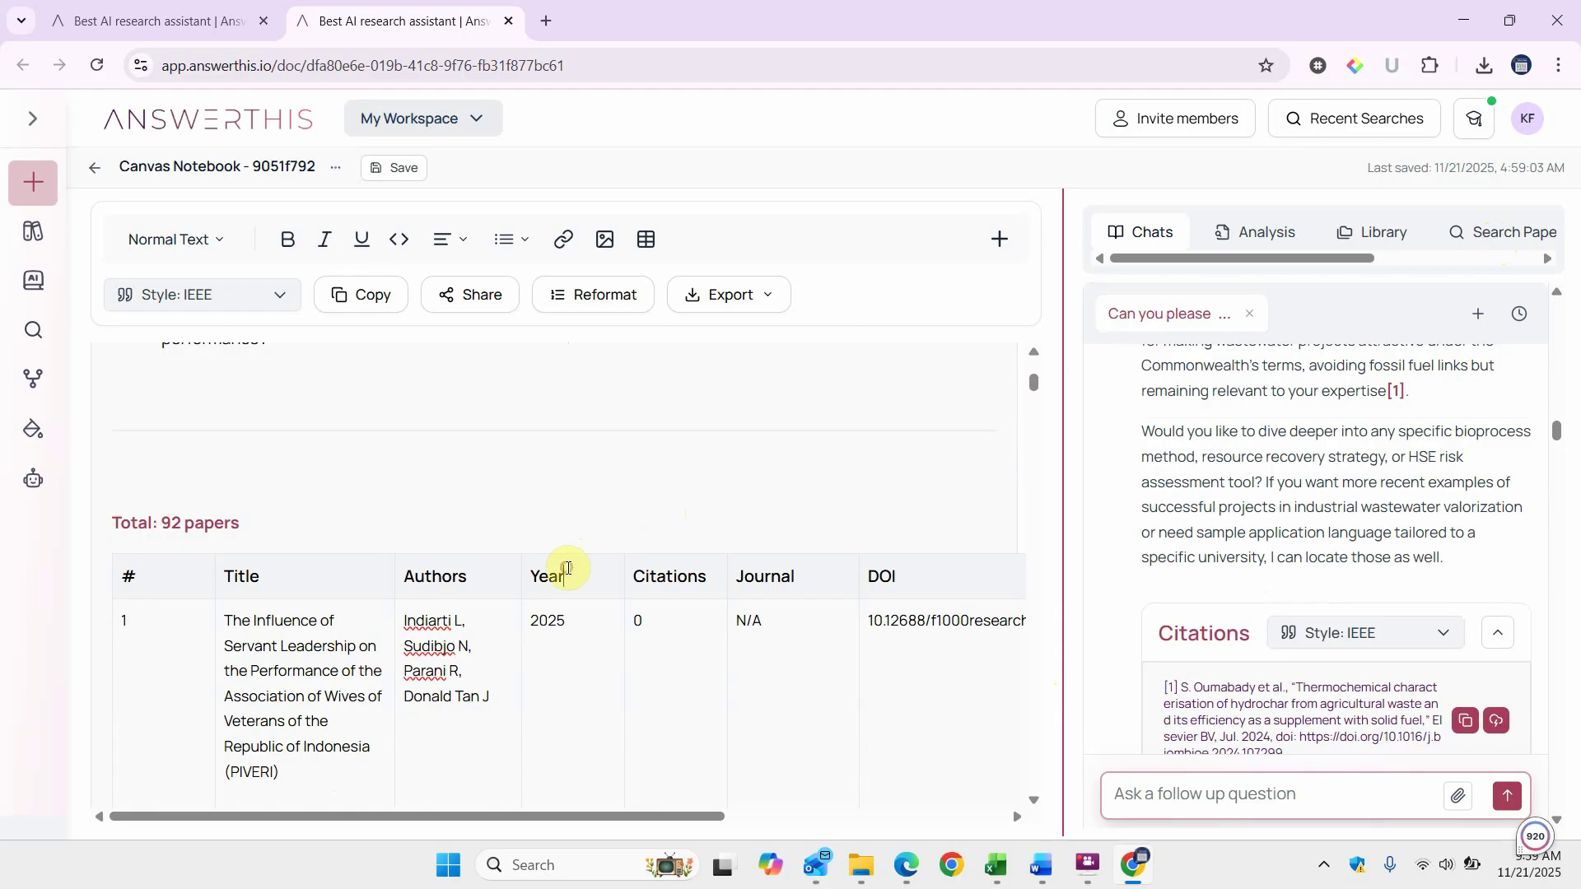
Return to the first tab, close the Canvas Notebook panel, and scroll the APA sources list
left_click(181, 7)
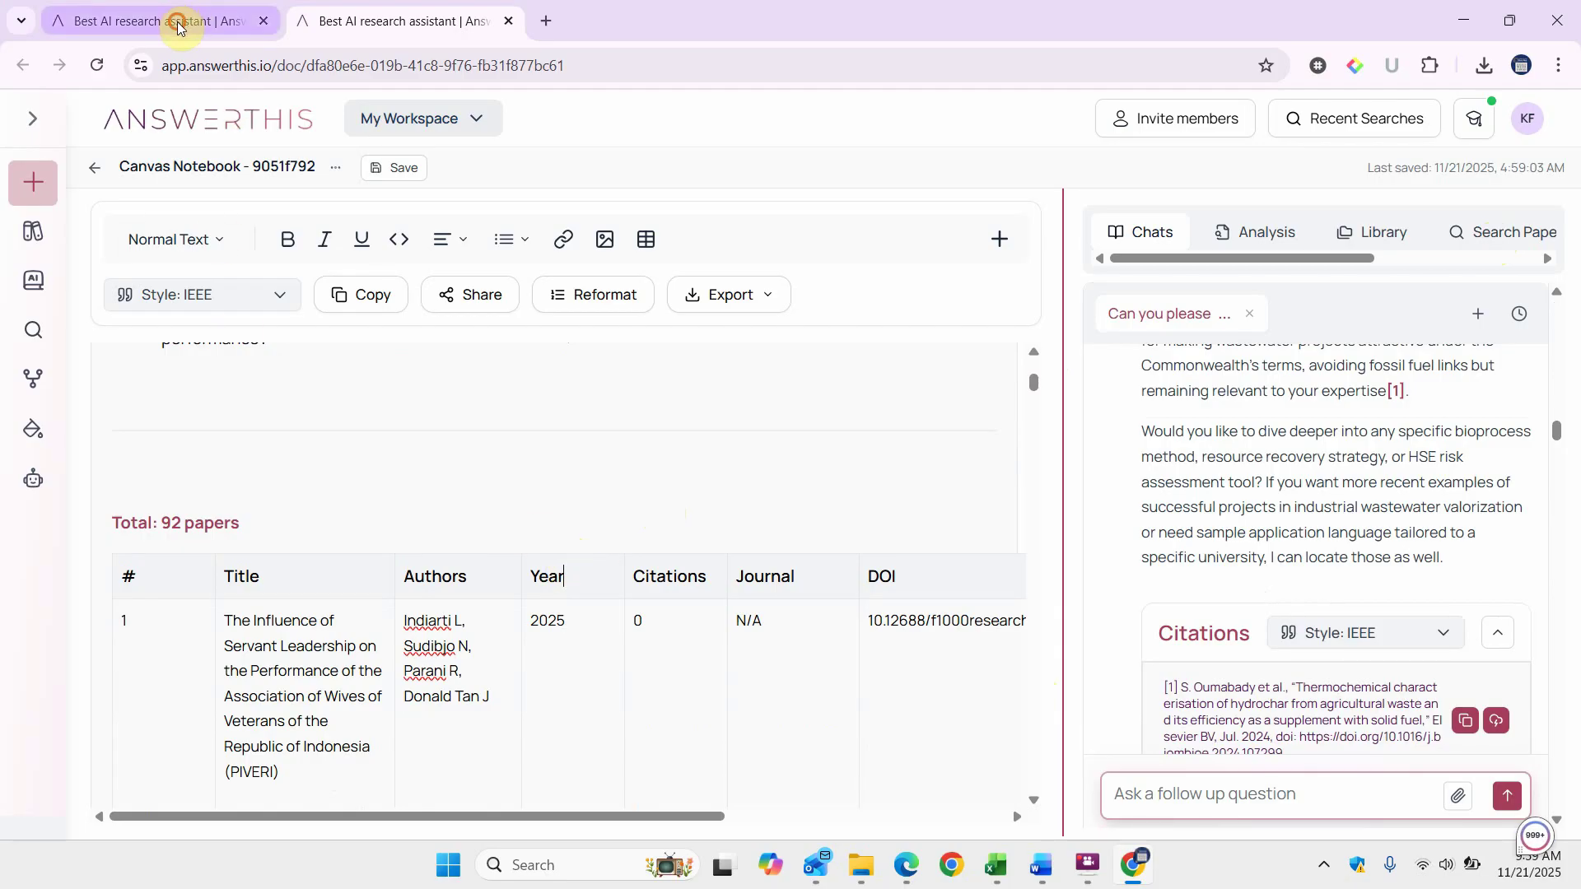
scroll(1168, 424, "up", 3)
scroll(1168, 424, "up", 10)
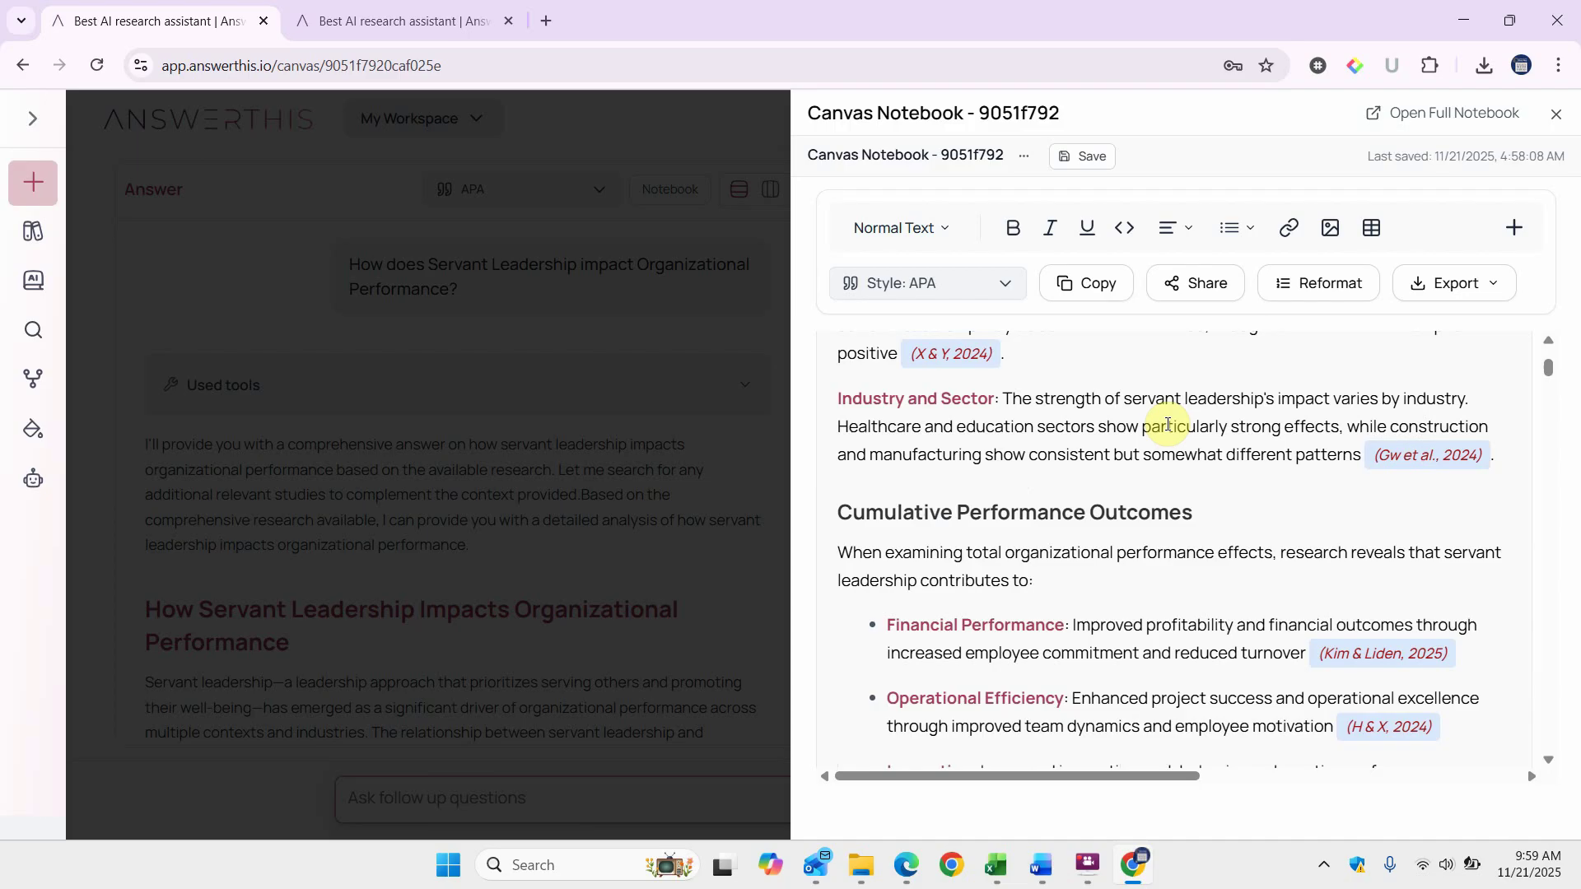
left_click(1557, 114)
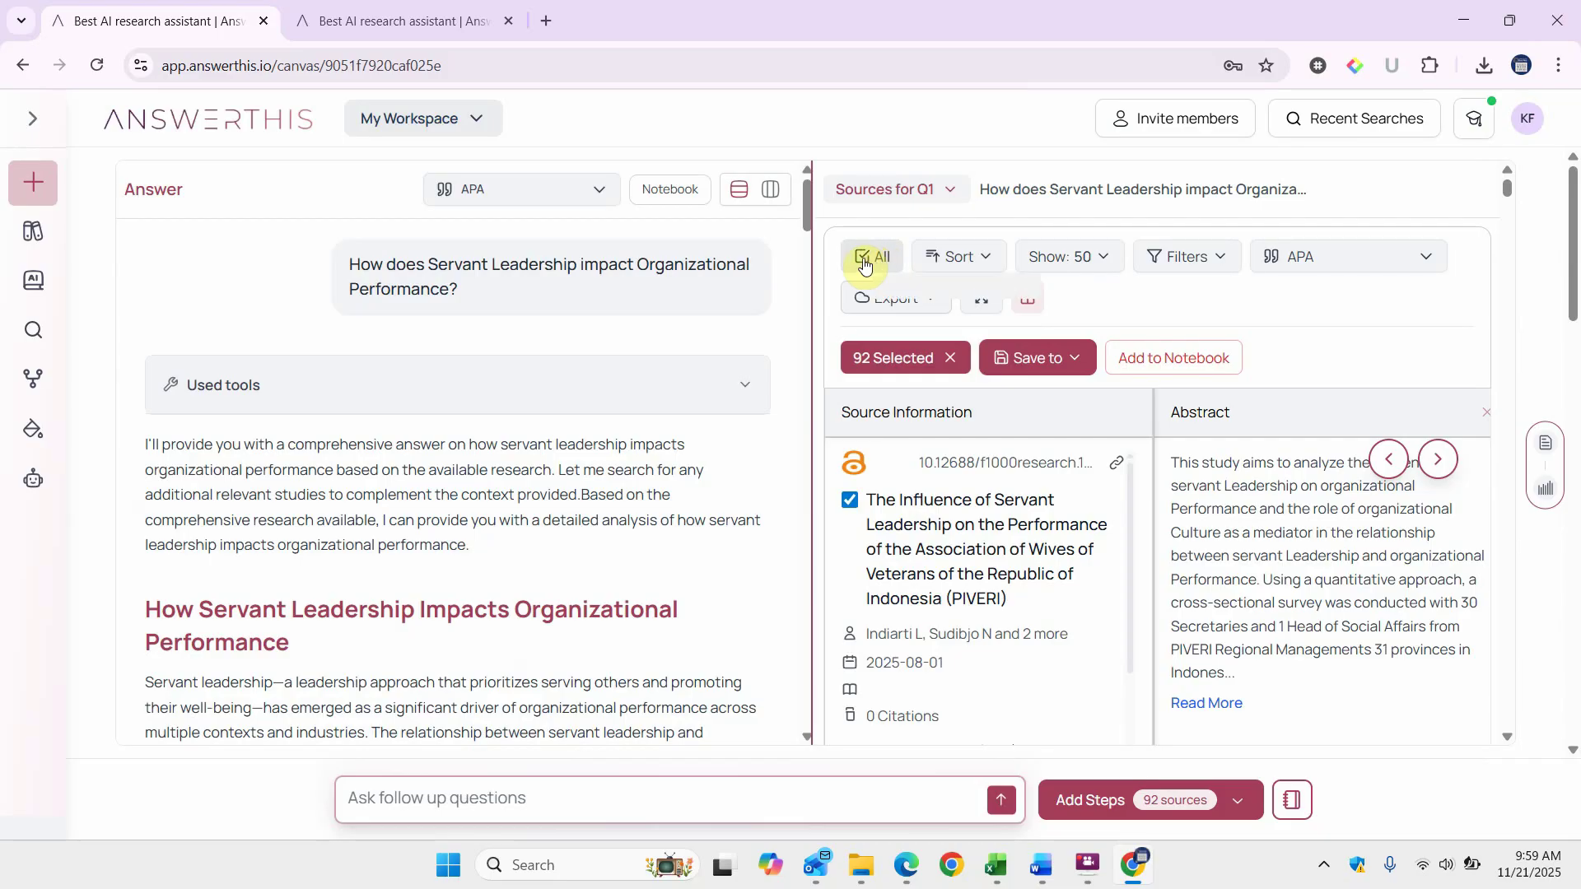
scroll(876, 534, "down", 5)
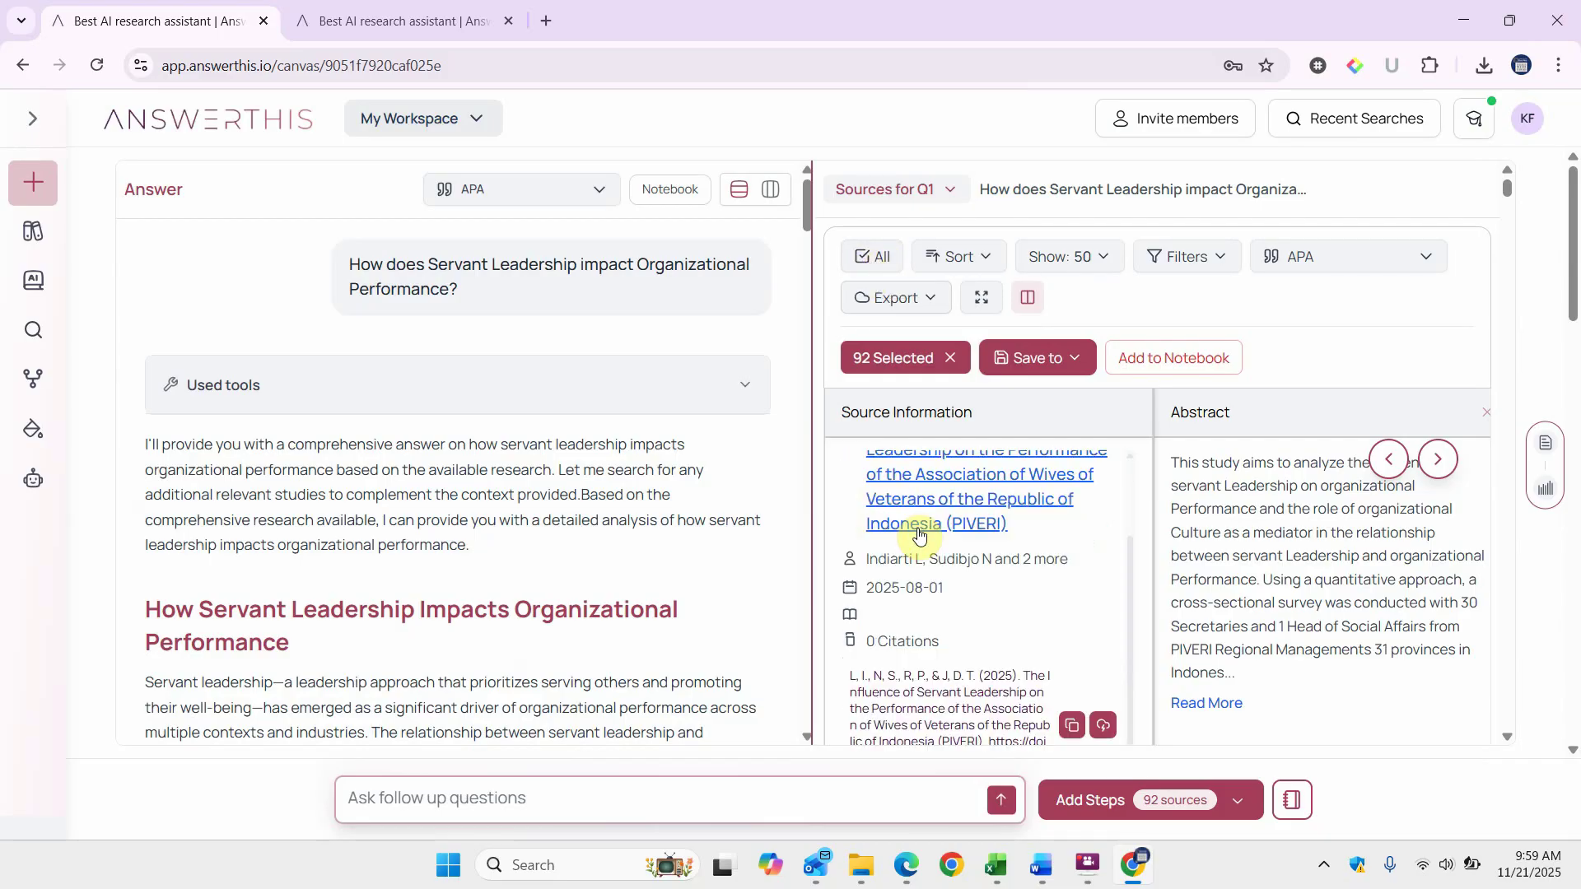
scroll(919, 535, "down", 1)
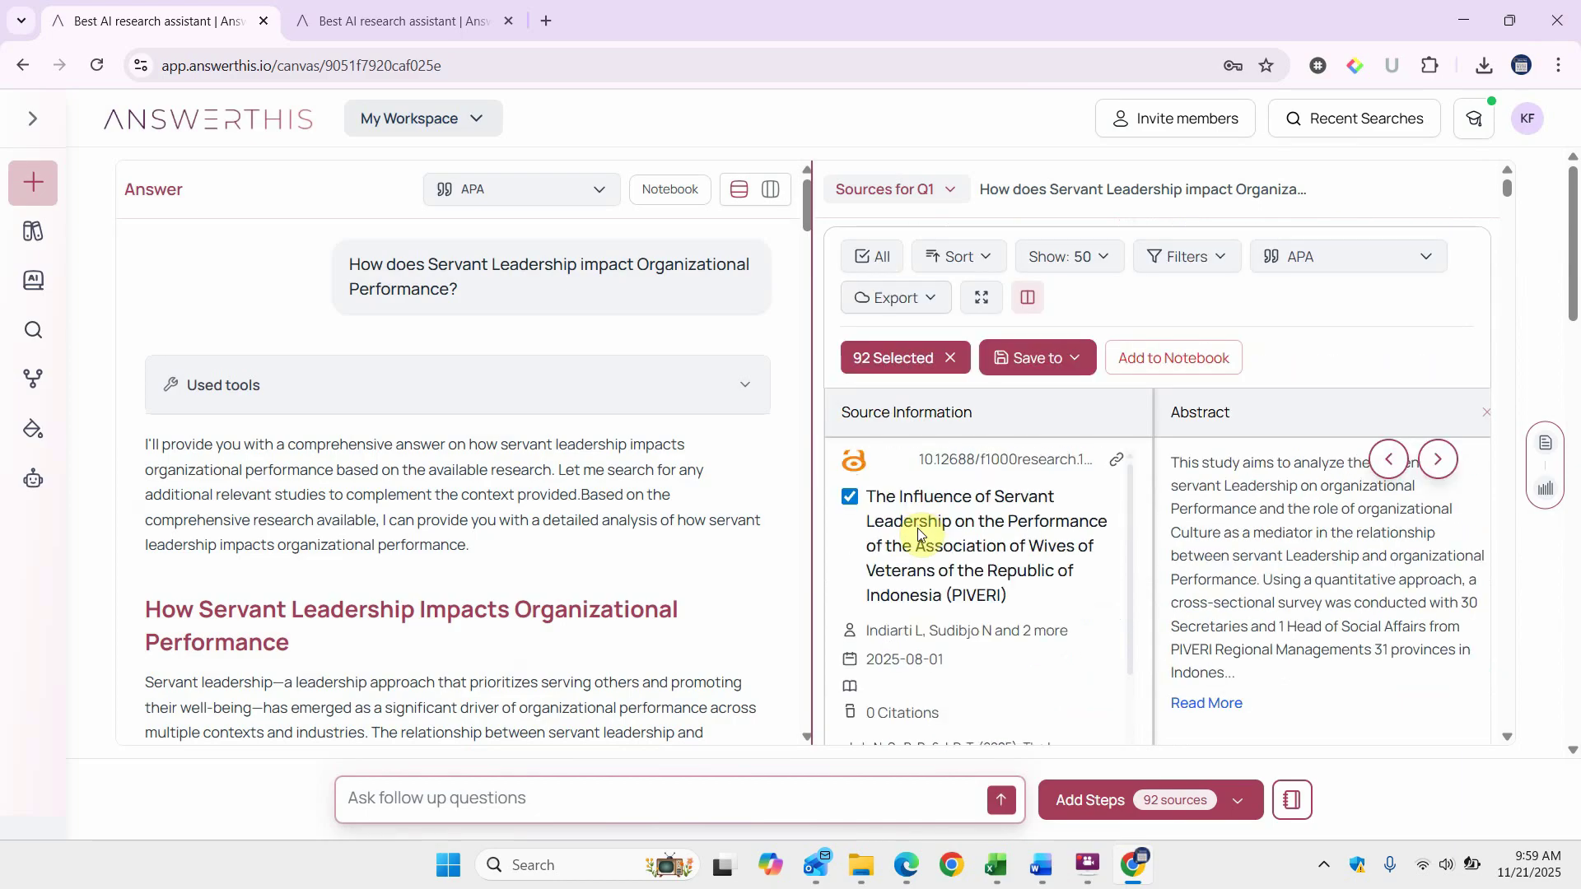
scroll(919, 534, "down", 1)
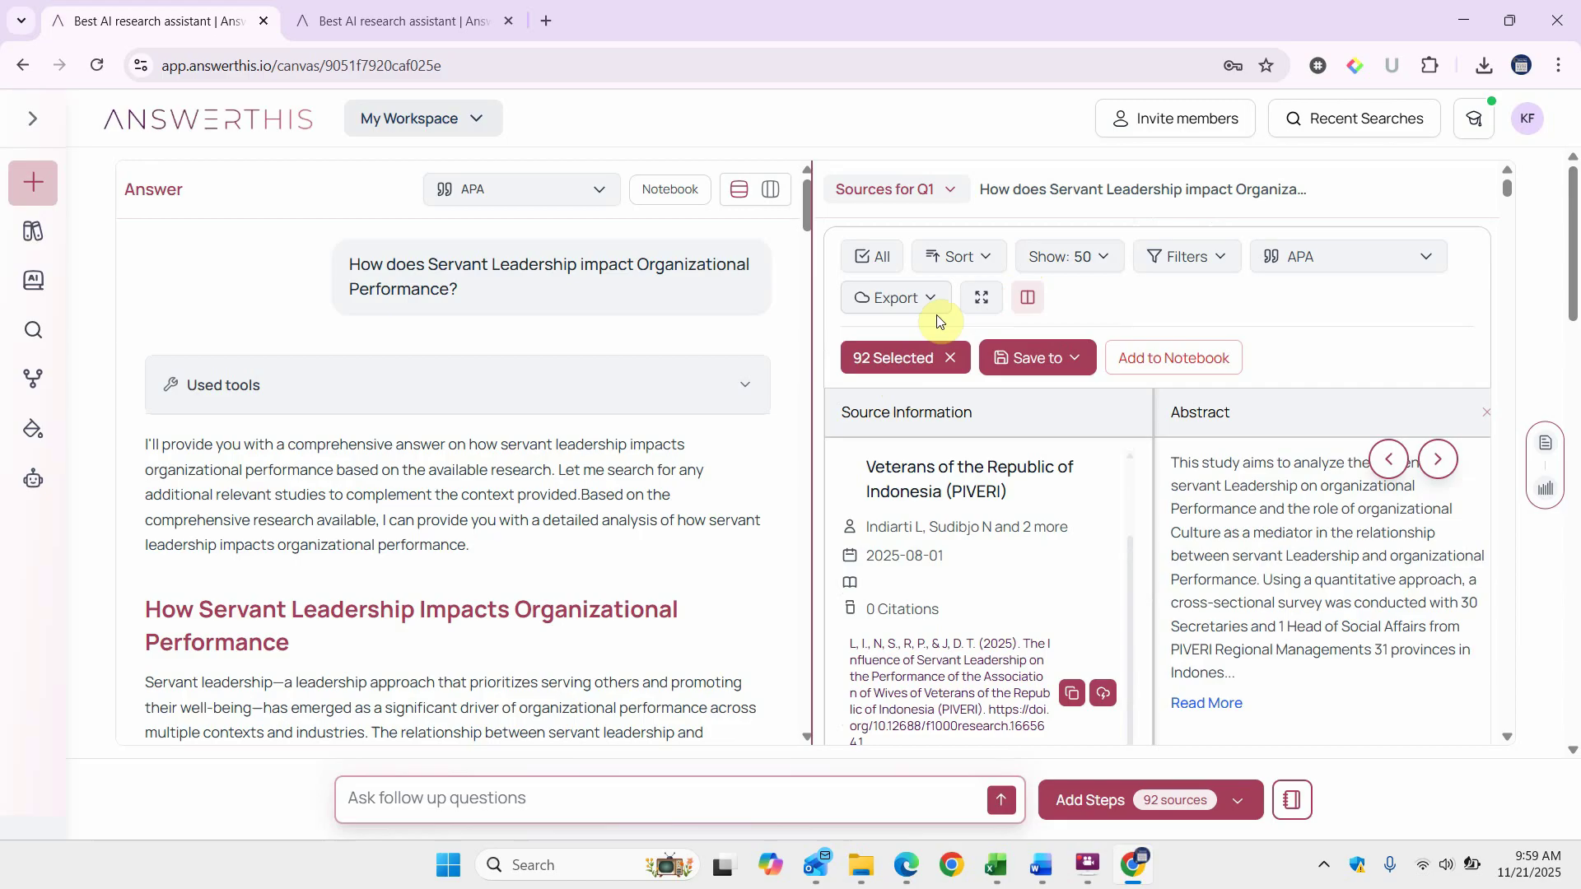
Open the Sources filter panel showing minimum citations (0), publication date range and abstract keywords
left_click(1186, 254)
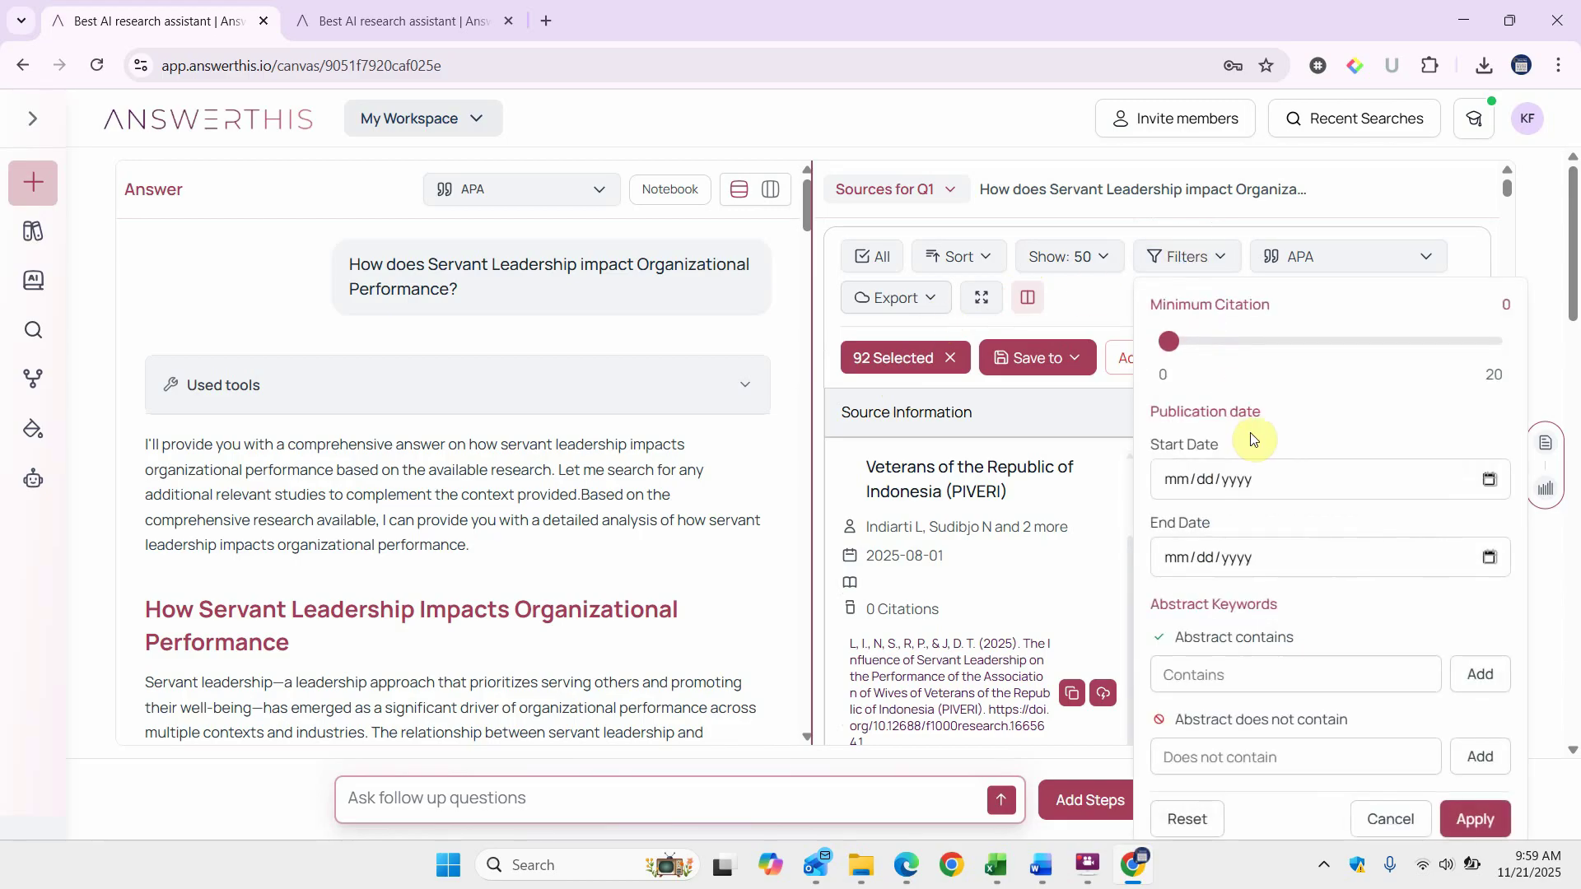